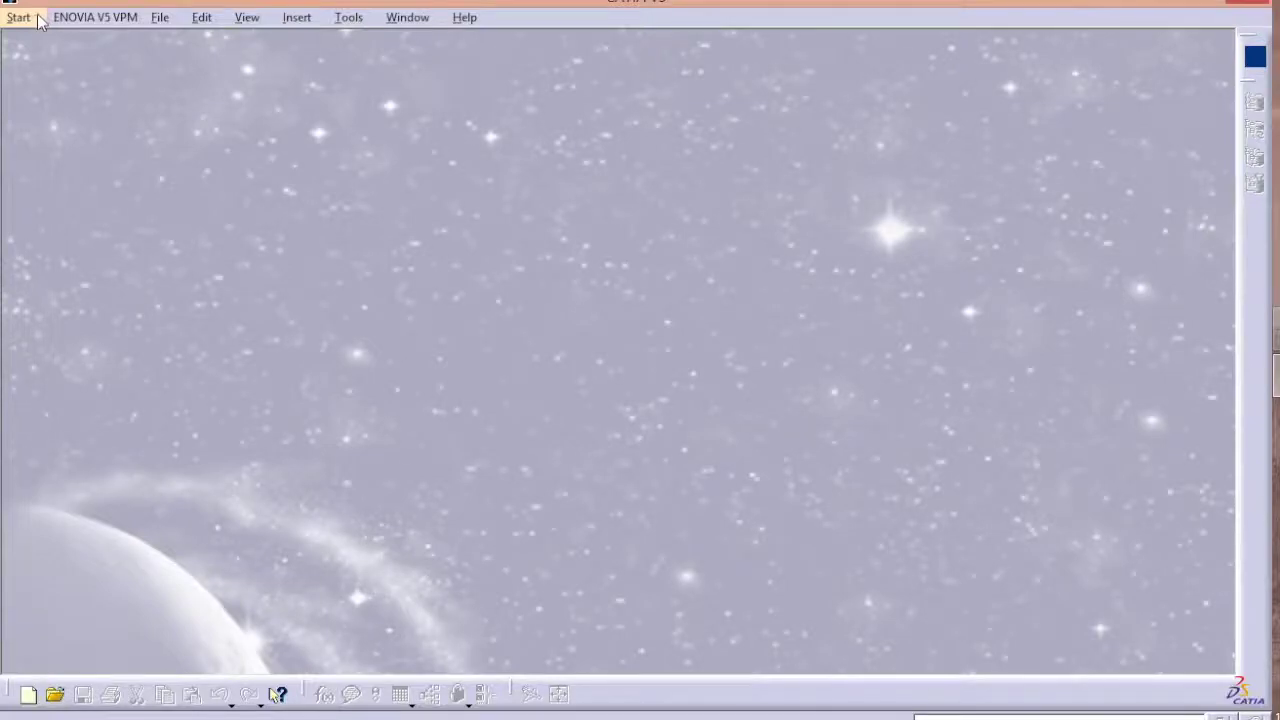
Create the exhaust manifold part in Part Design and open a sketch on the xy plane
mouse_move(165, 110)
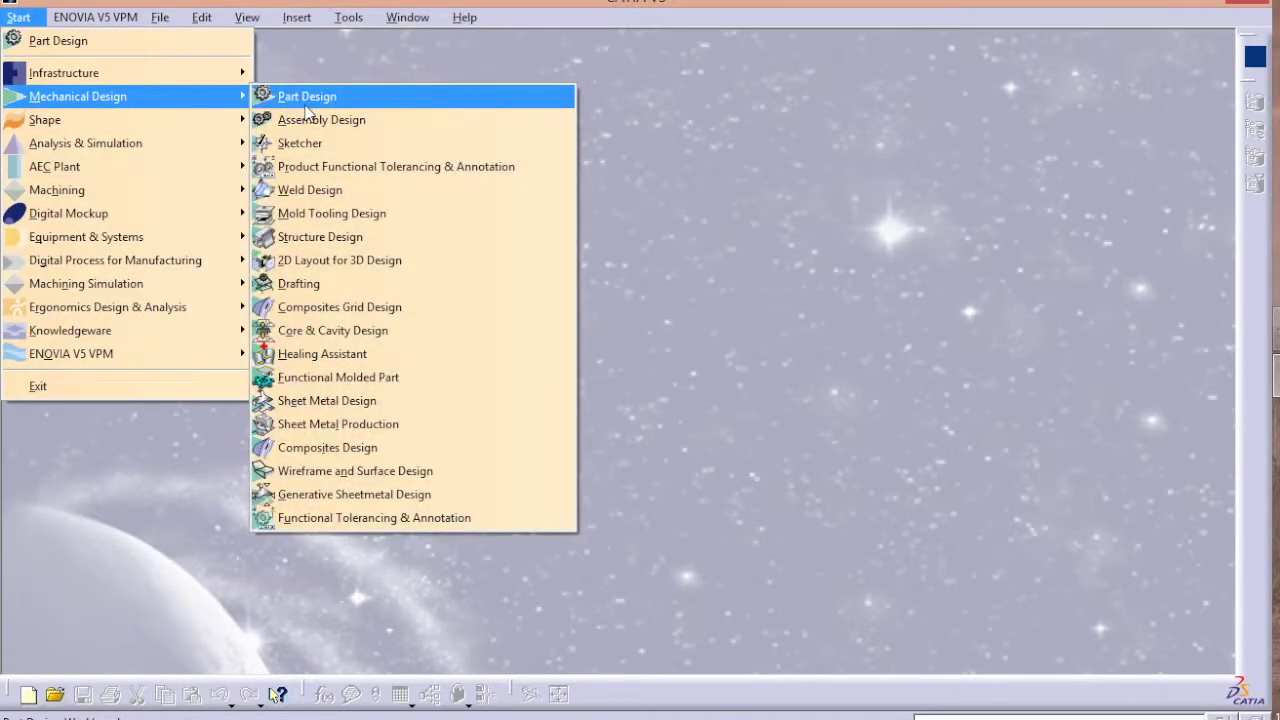
click(306, 106)
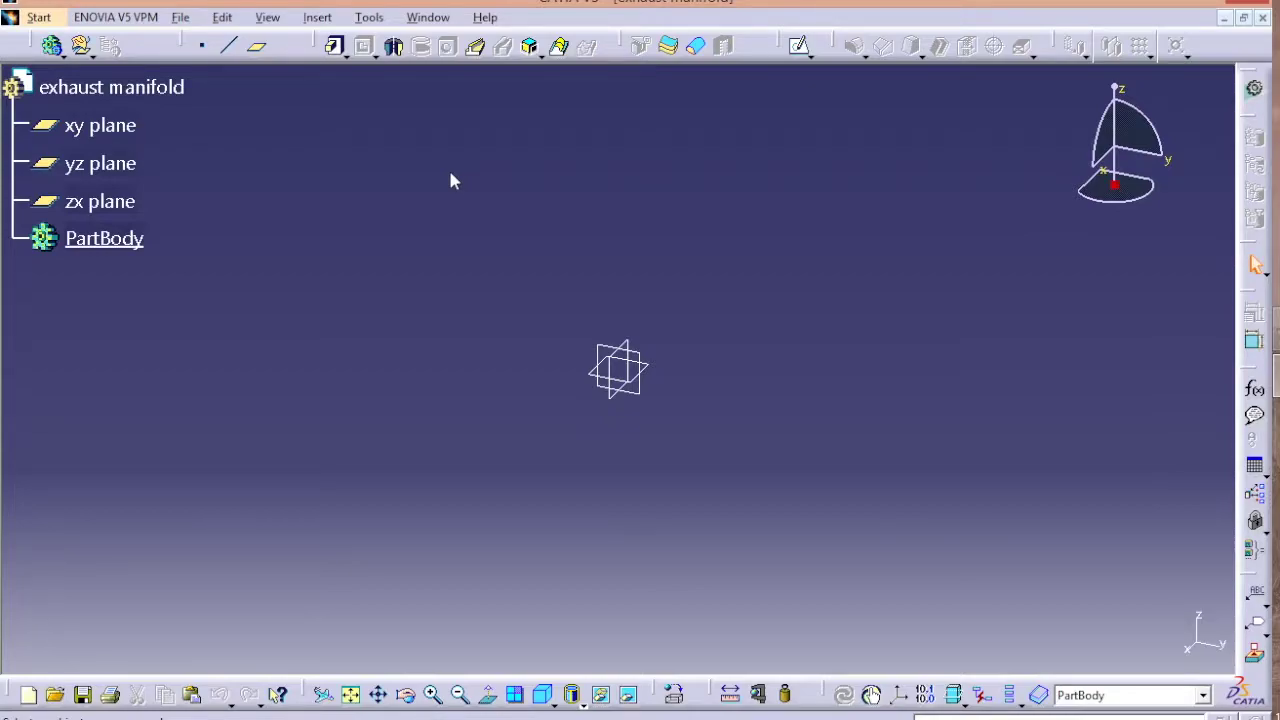
click(80, 126)
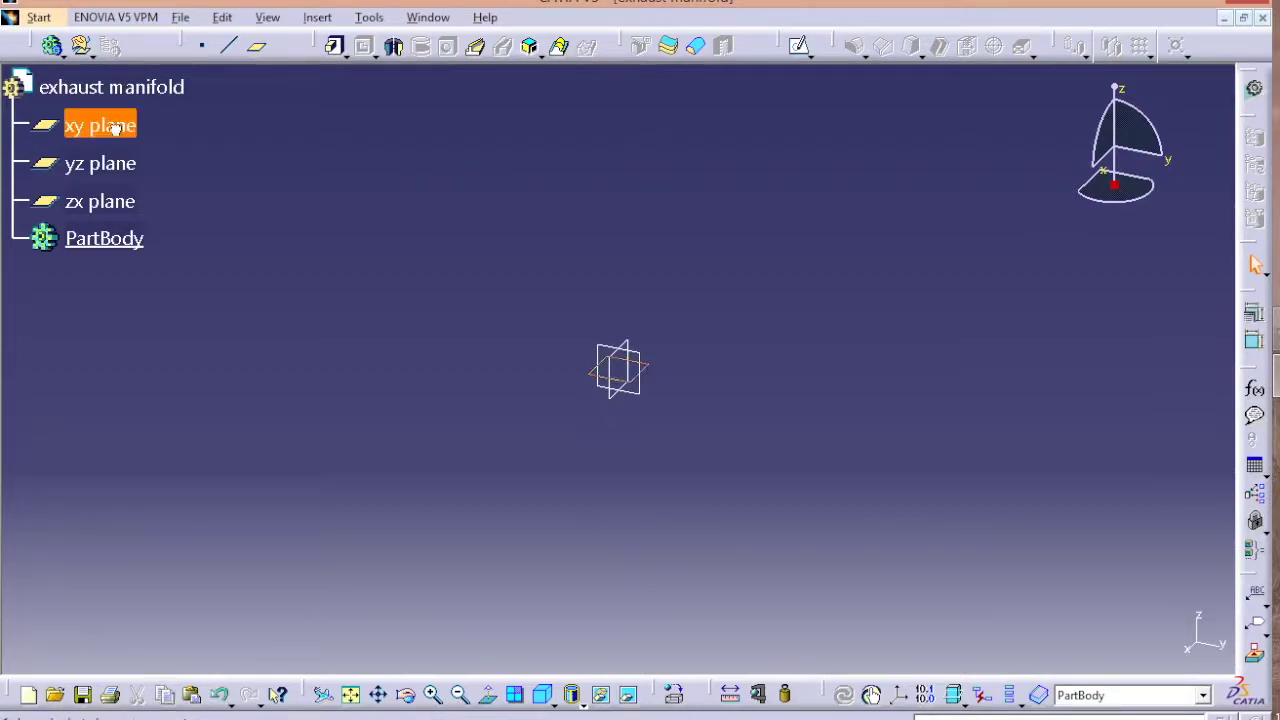
click(800, 47)
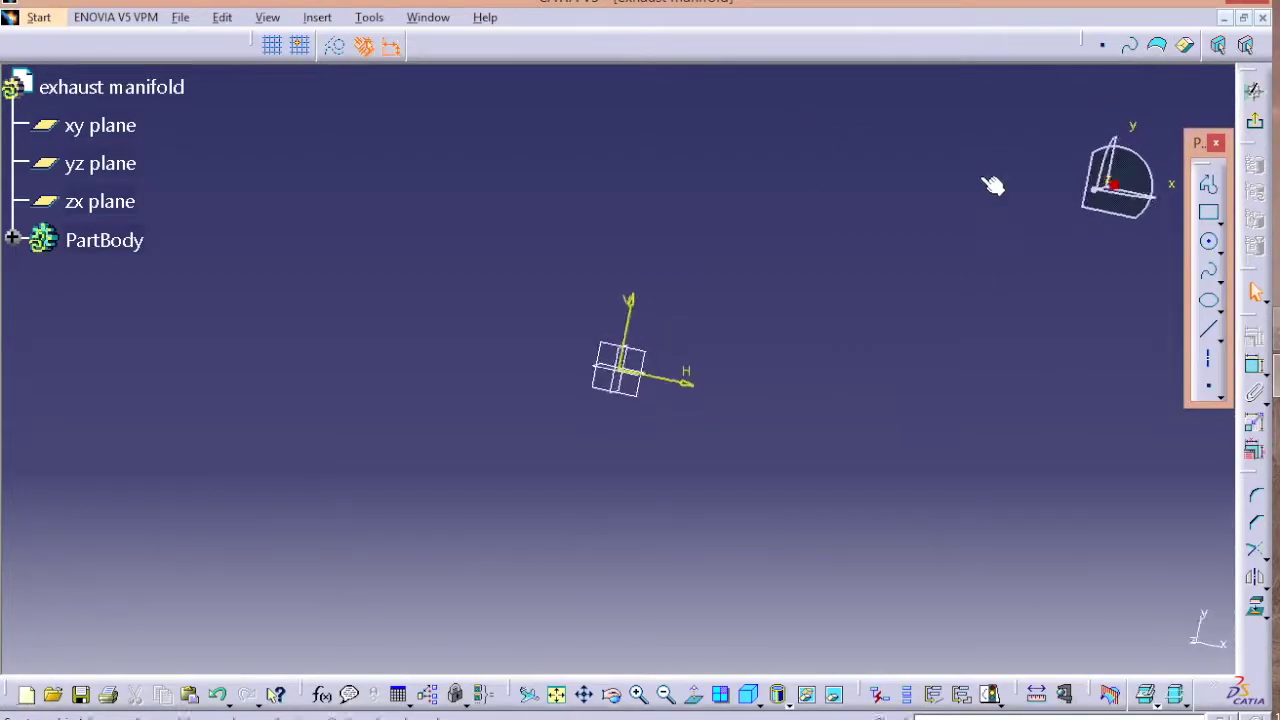
click(1216, 186)
key(Escape)
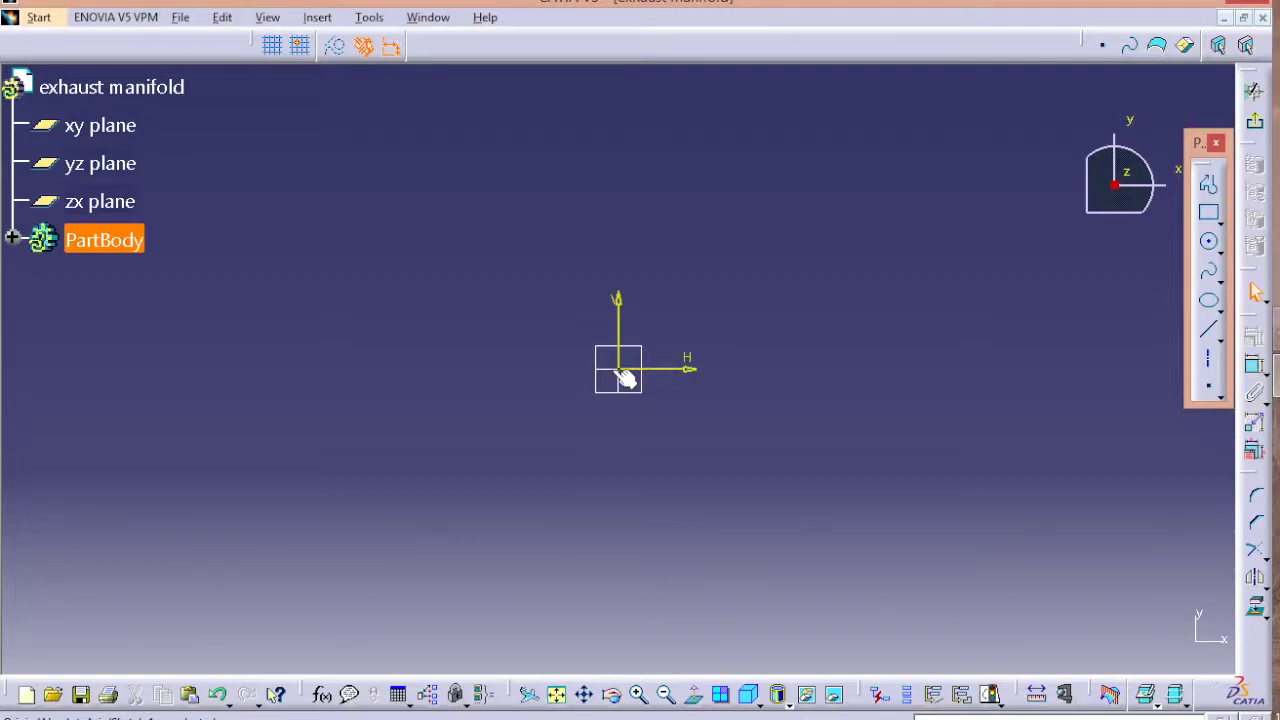
Draw an open profile from the origin: a vertical line about 13 mm long, an arc, a slanted line about 63 mm long, another arc and a short end line
click(1208, 188)
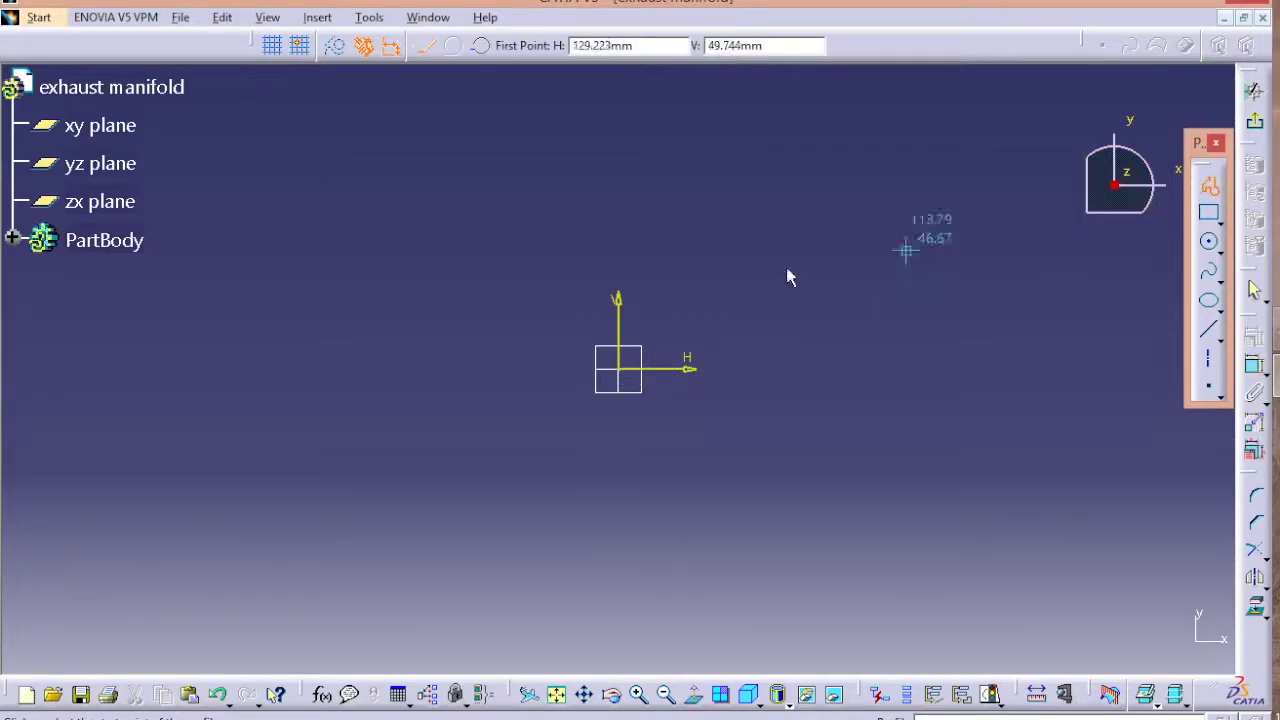
click(625, 369)
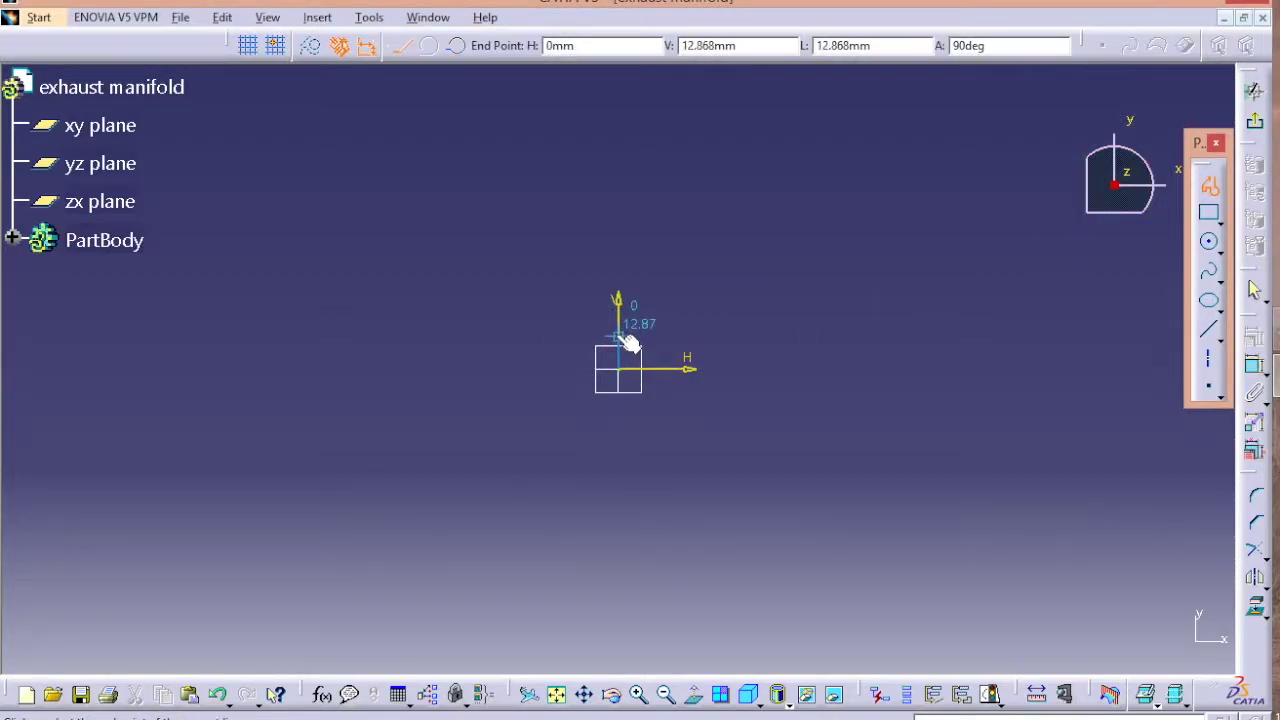
click(425, 48)
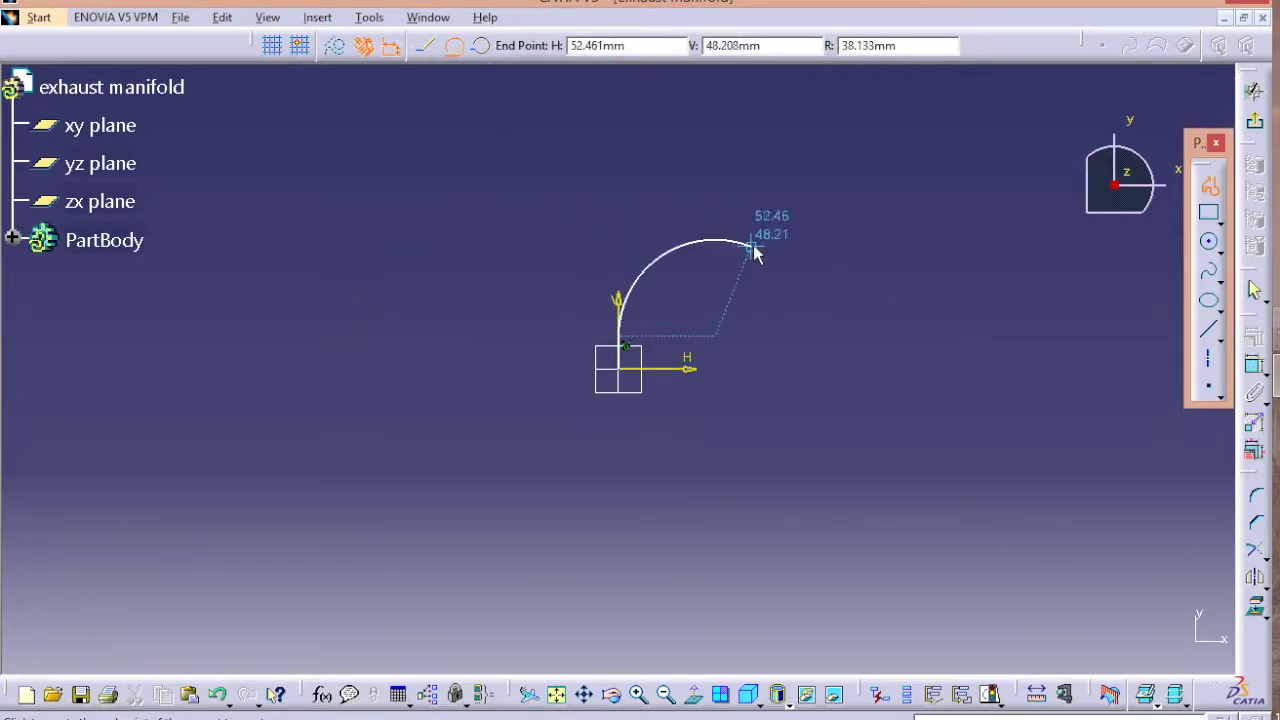
click(723, 218)
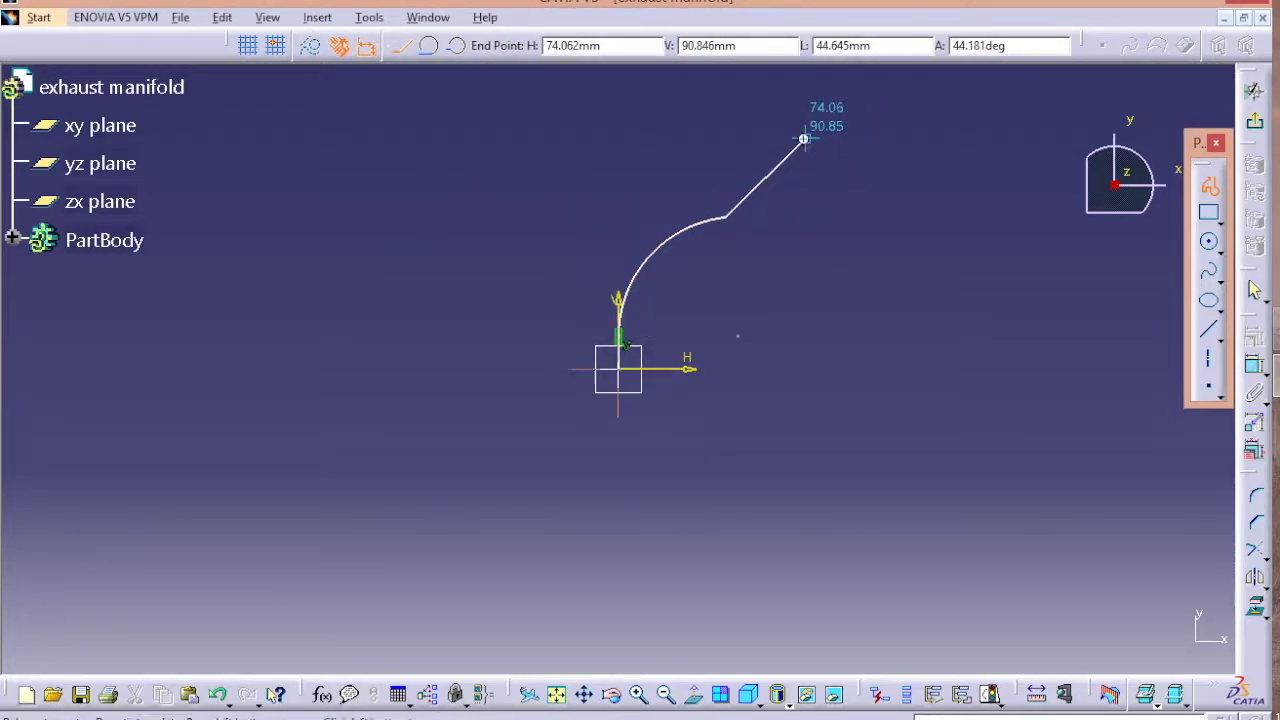
middle_drag(804, 139, 741, 281)
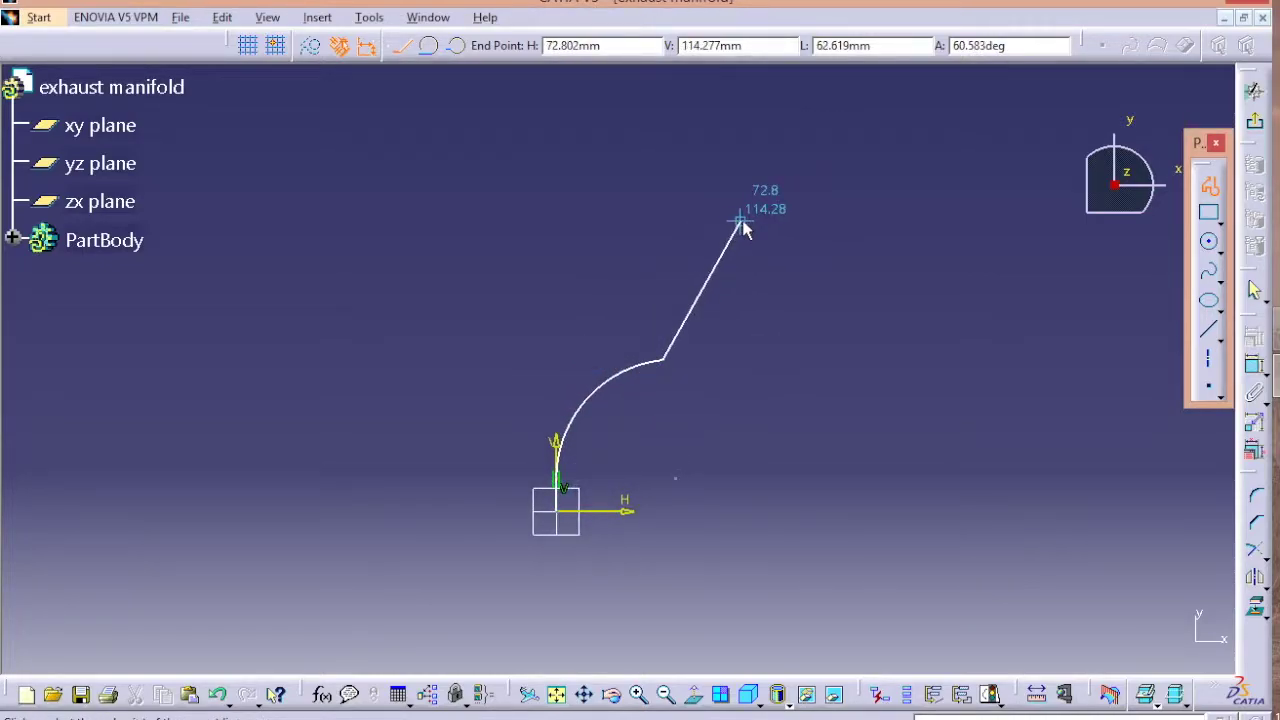
click(741, 220)
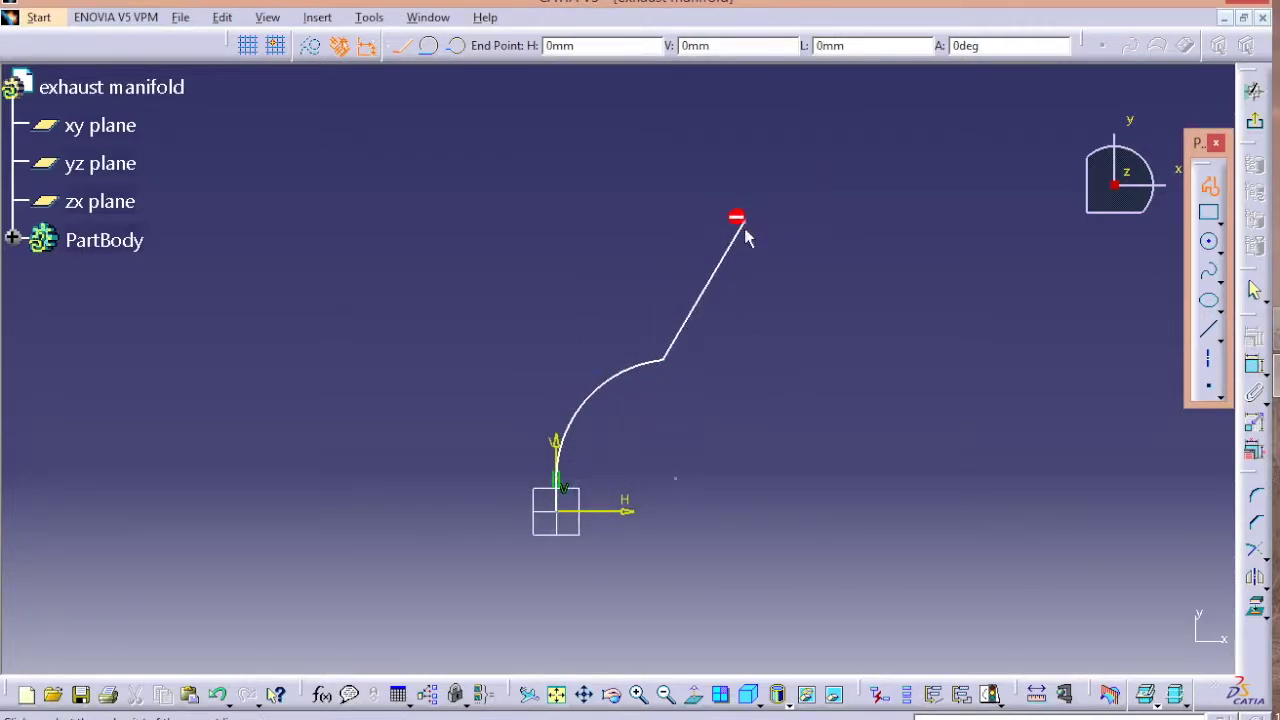
click(429, 47)
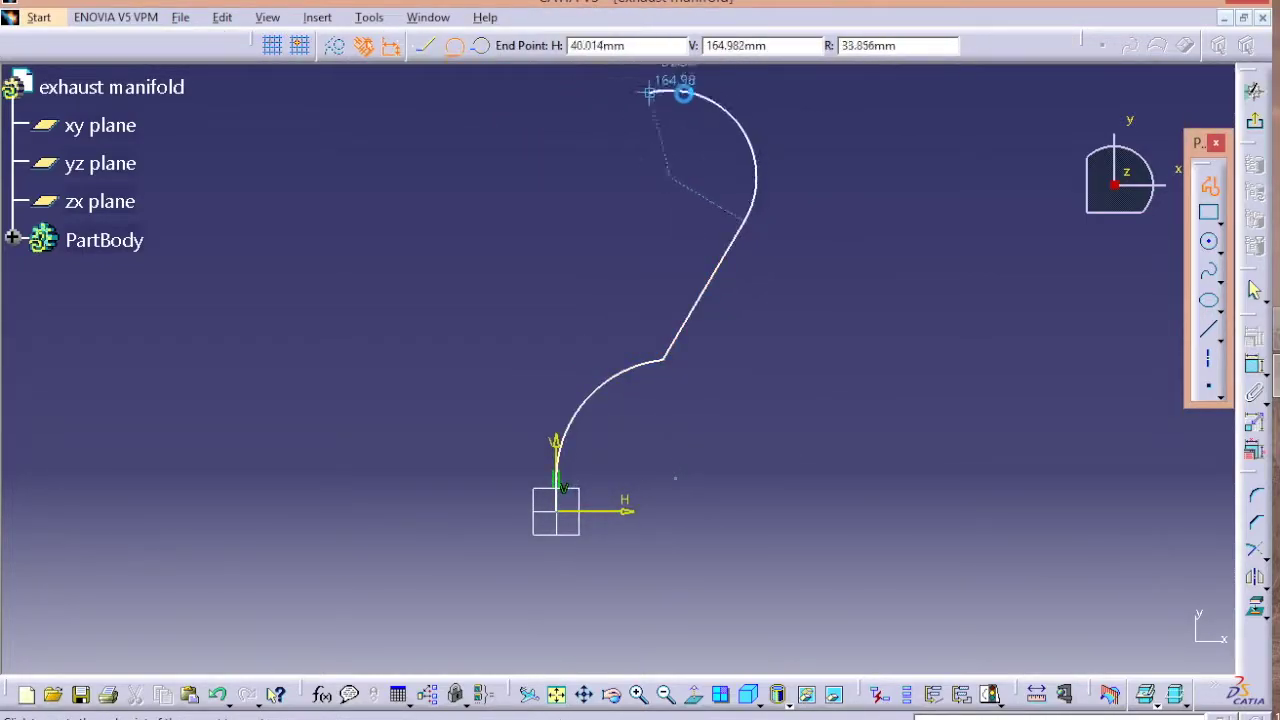
click(767, 78)
middle_drag(768, 70, 751, 171)
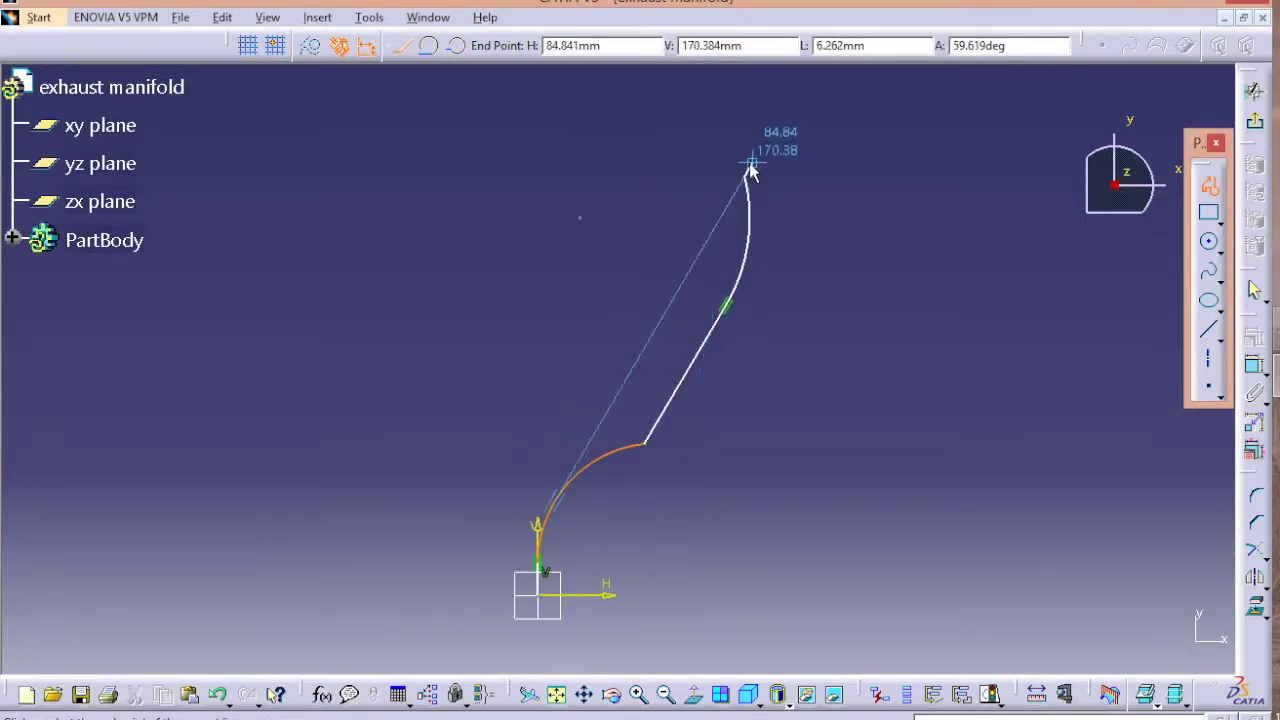
double_click(748, 134)
Apply tangency between the end line and the upper arc, and between the slanted line and the lower arc
ctrl+click(753, 208)
click(1253, 338)
click(1090, 317)
click(1040, 460)
click(604, 456)
ctrl+click(668, 400)
click(1253, 338)
click(1090, 317)
click(1036, 464)
Dimension the end and start lines, both arc radii, and the end point's horizontal and vertical distances from the sketch axes
click(1250, 373)
click(707, 149)
click(717, 238)
click(545, 524)
click(537, 524)
click(708, 130)
click(593, 596)
click(888, 361)
key(Escape)
Set the vertical start line's length to 1 mm and the lower arc's radius to 80 mm
double_click(440, 572)
text(1)
click(1117, 645)
double_click(428, 528)
double_click(427, 527)
text(80)
key(Return)
Set the upper arc's radius to 80 mm and the end line's length to 5 mm
double_click(784, 250)
text(80)
key(Return)
double_click(758, 155)
text(5)
key(Return)
Set the end point's horizontal offset to 120 mm and its height to 170 mm, and exit the sketch
double_click(604, 118)
text(120)
key(Return)
double_click(931, 360)
text(170)
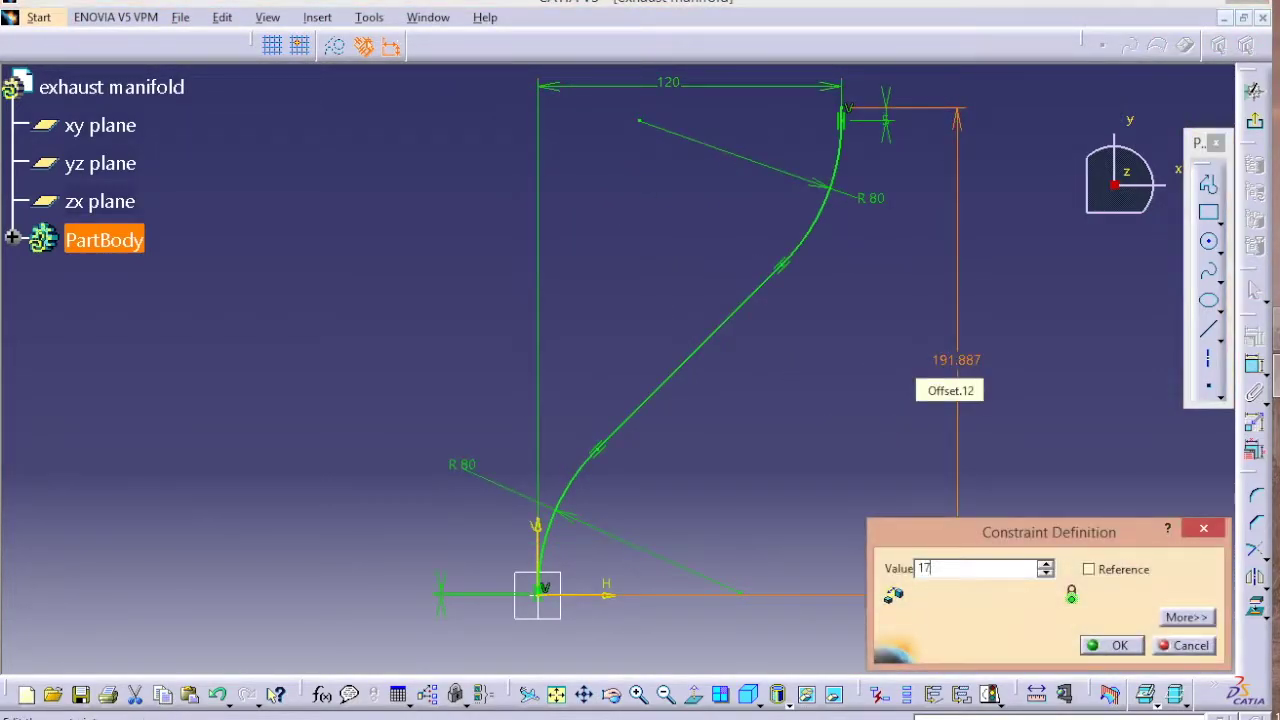
key(Return)
click(1257, 121)
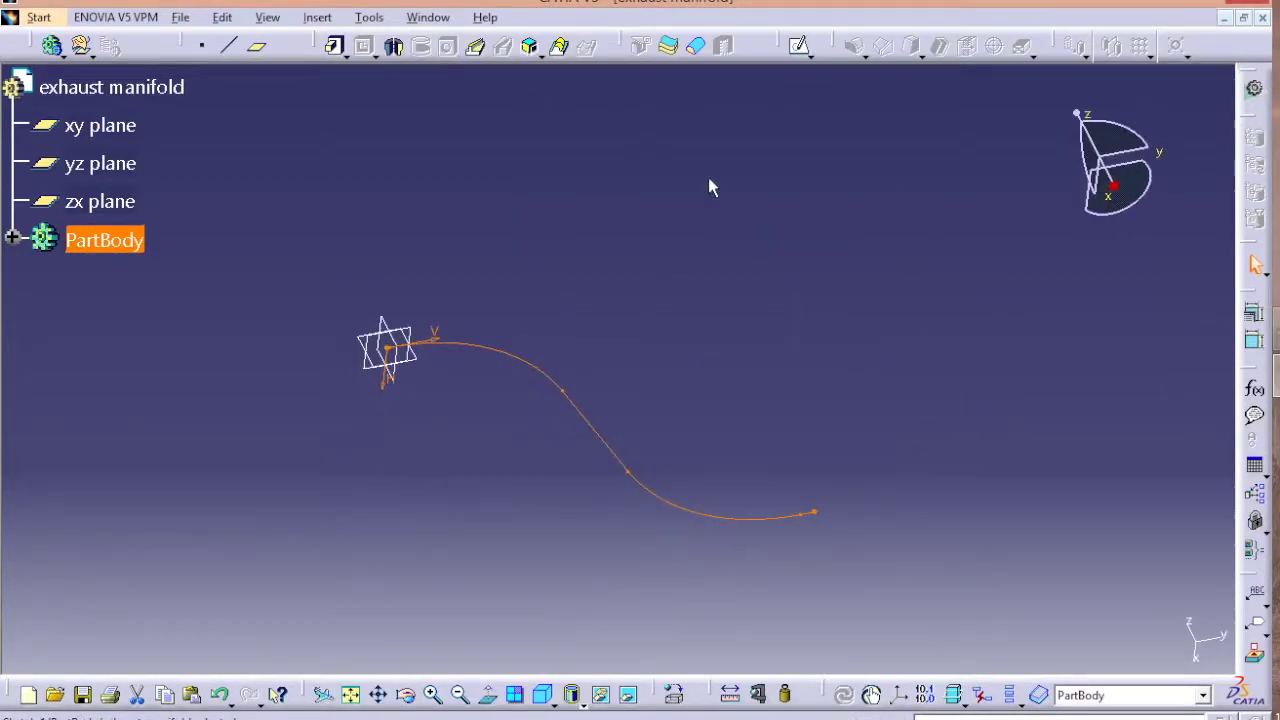
In a new xy-plane sketch, draw a second profile from the origin: a vertical line about 21 mm long, arc, slanted line, arc and vertical end line
click(96, 123)
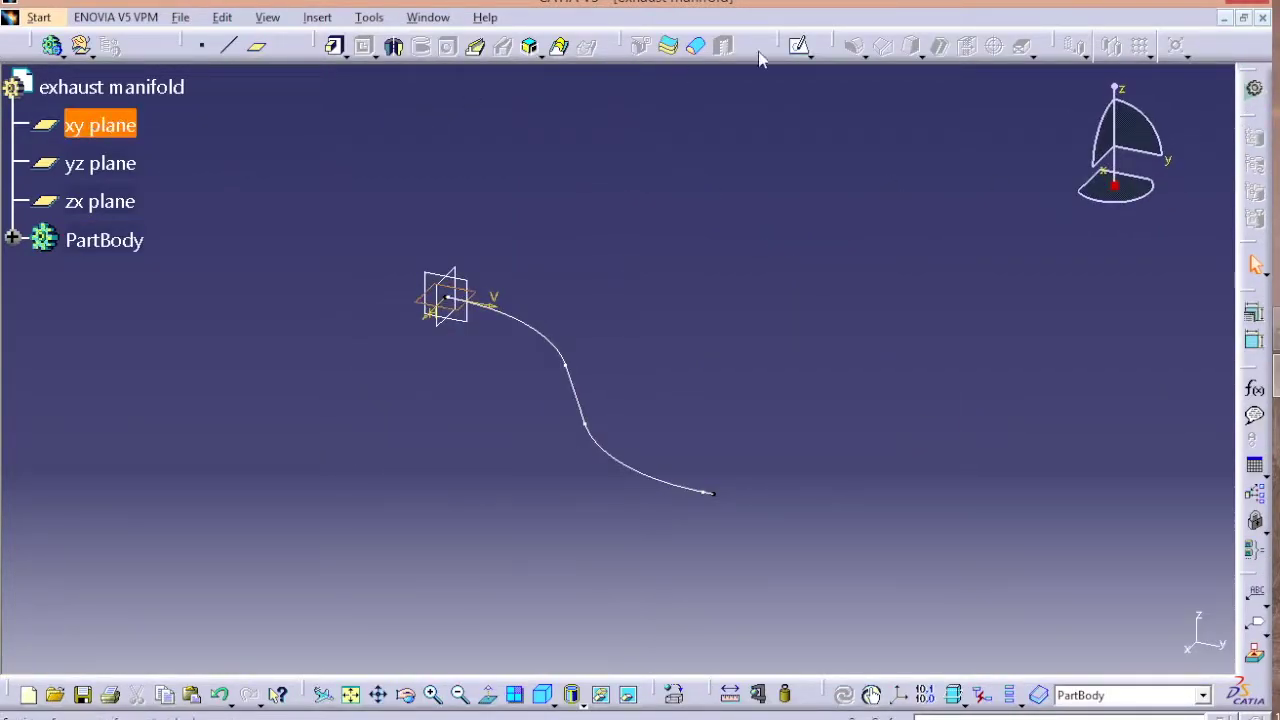
click(803, 46)
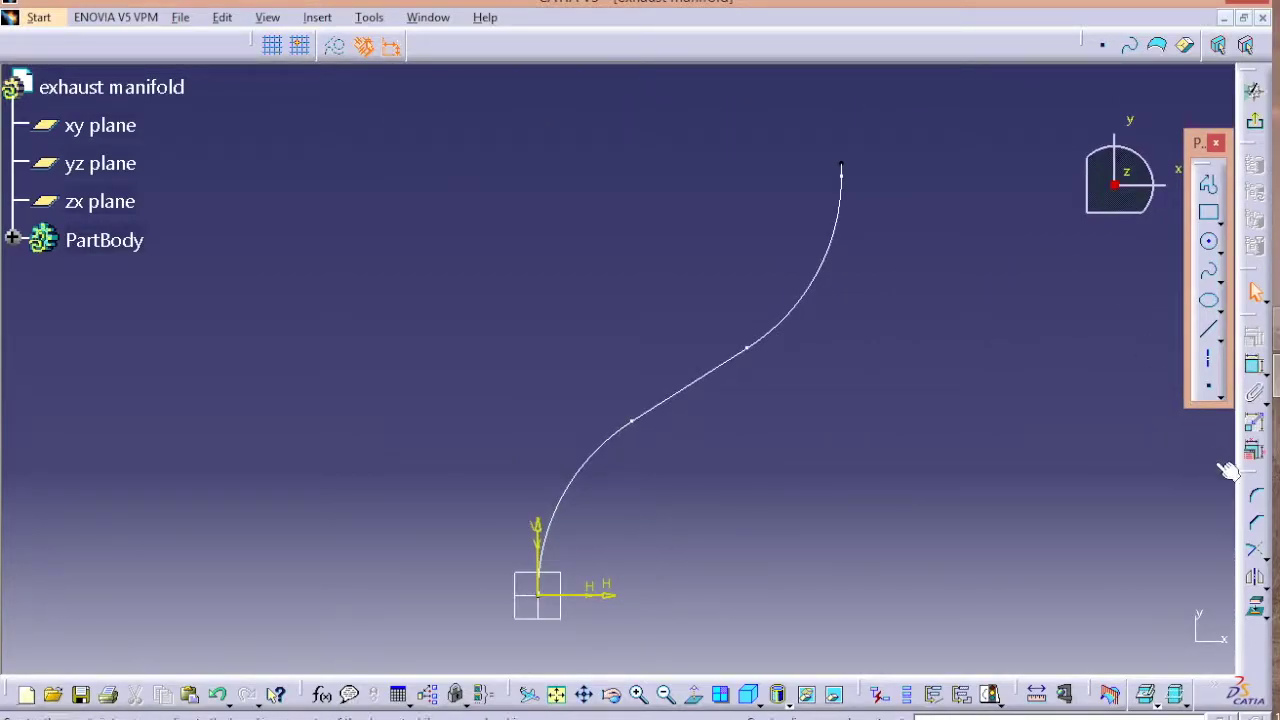
click(1209, 185)
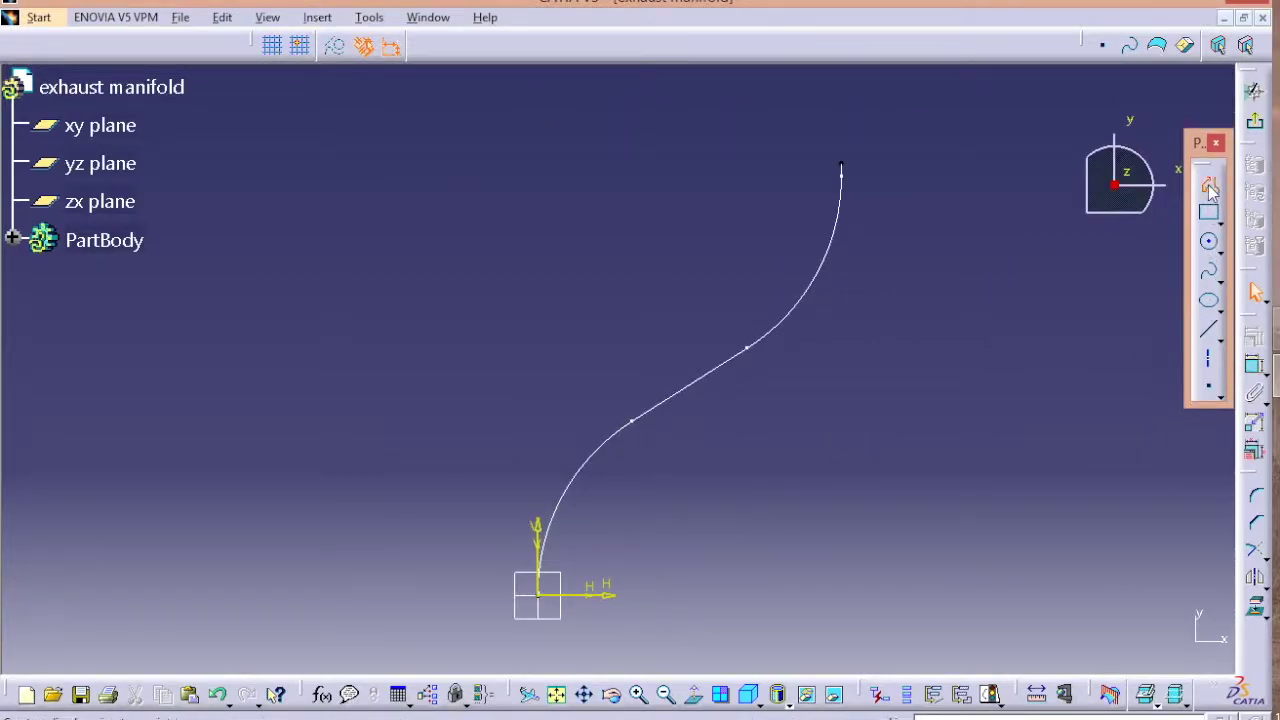
click(541, 596)
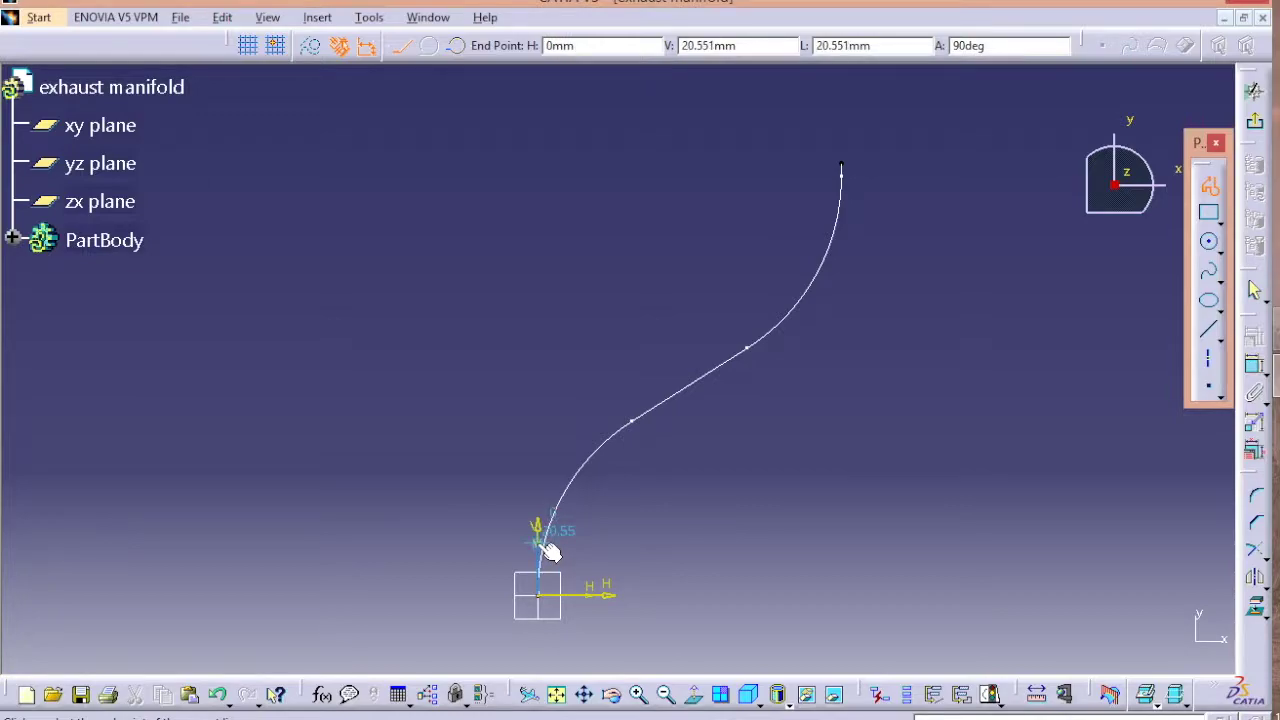
click(541, 546)
click(429, 46)
click(565, 401)
click(587, 197)
click(454, 46)
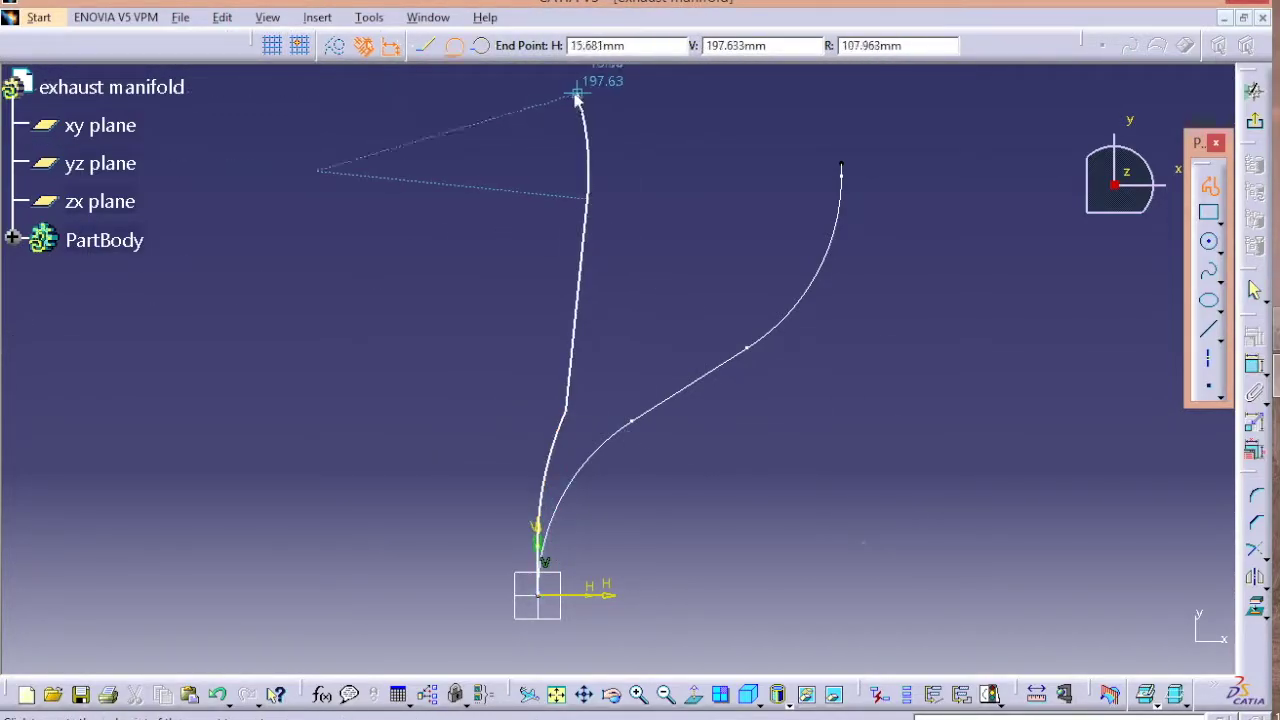
click(573, 94)
middle_drag(580, 77, 600, 198)
double_click(596, 152)
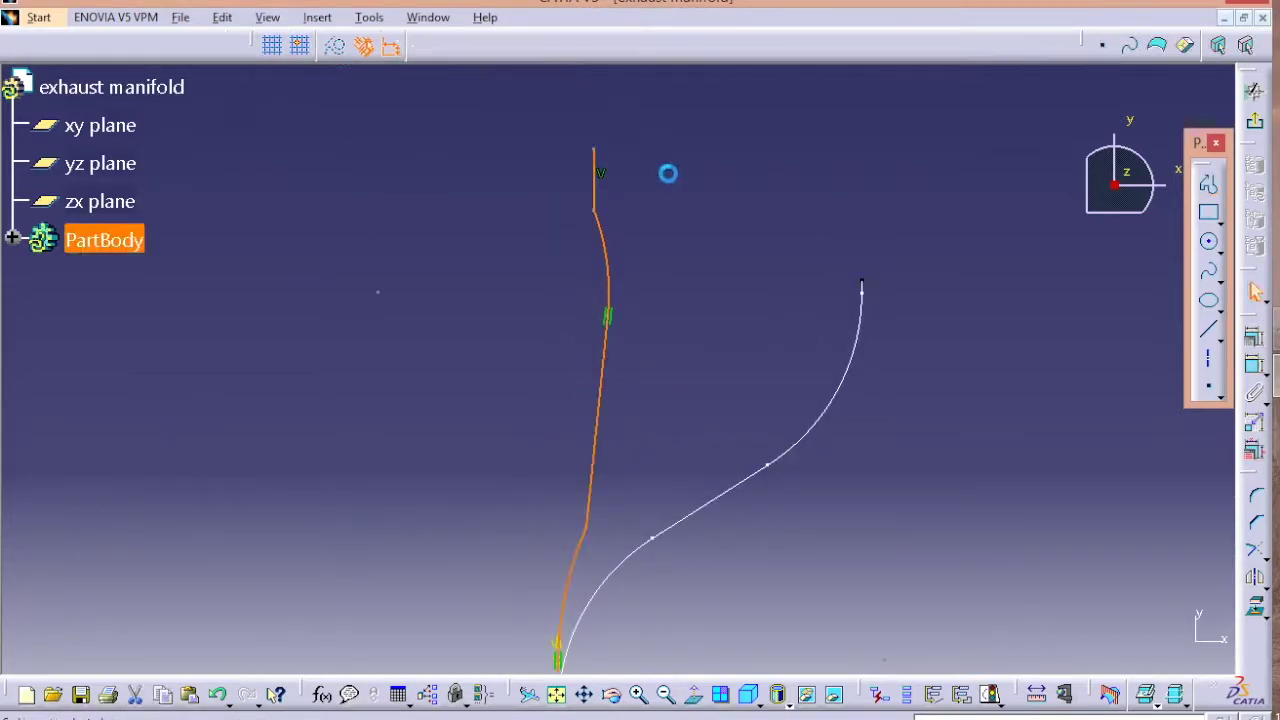
Apply a tangency constraint between the second profile's vertical end line and its upper arc
mouse_move(736, 257)
middle_down()
mouse_move(851, 159)
mouse_move(823, 179)
middle_up()
click(681, 110)
ctrl+click(690, 170)
click(1253, 337)
click(1064, 315)
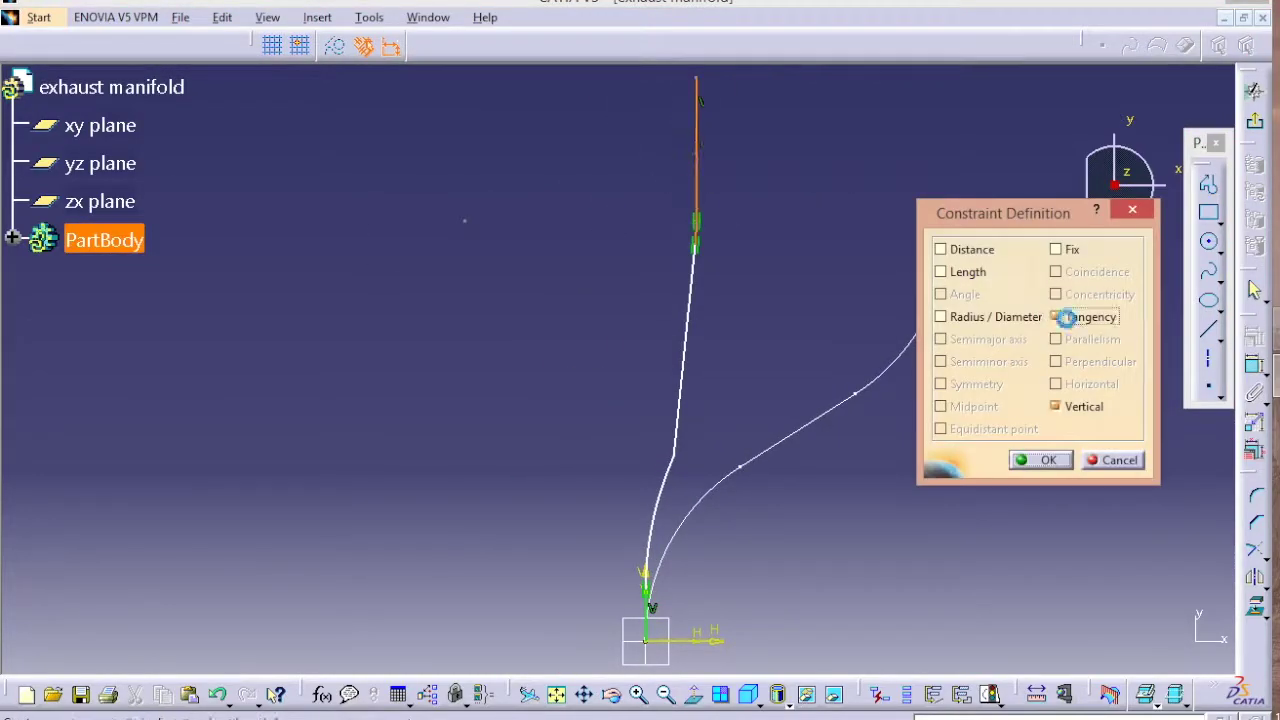
click(1040, 459)
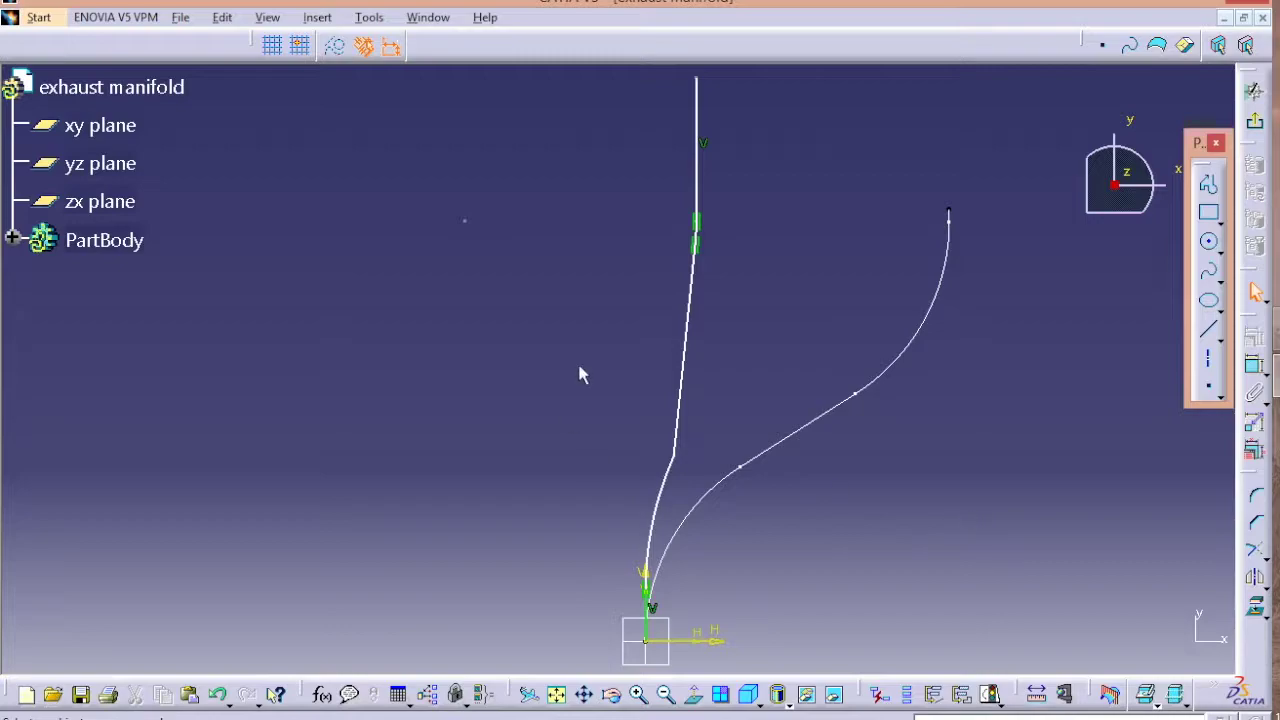
Make the slanted line tangent to the lower arc and reshape the second profile around both arcs
click(686, 326)
ctrl+click(661, 489)
click(1253, 337)
click(1065, 317)
click(1040, 459)
mouse_move(679, 272)
mouse_down()
mouse_move(676, 311)
mouse_move(691, 274)
mouse_move(694, 326)
mouse_up()
drag(660, 586, 657, 624)
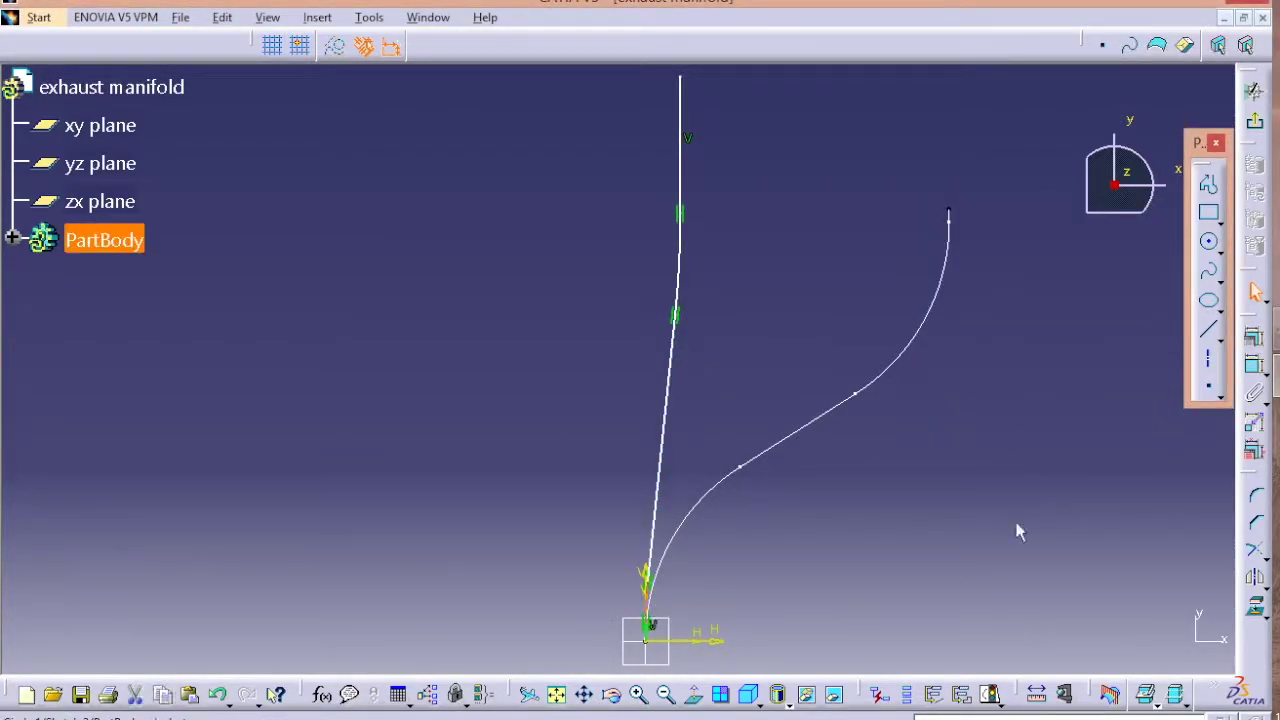
Dimension the second profile's end and start lines, both arc radii, overall height and horizontal offset from the vertical axis
double_click(1254, 366)
click(679, 190)
click(679, 267)
click(648, 600)
click(648, 628)
click(570, 627)
click(681, 77)
click(694, 640)
click(1015, 421)
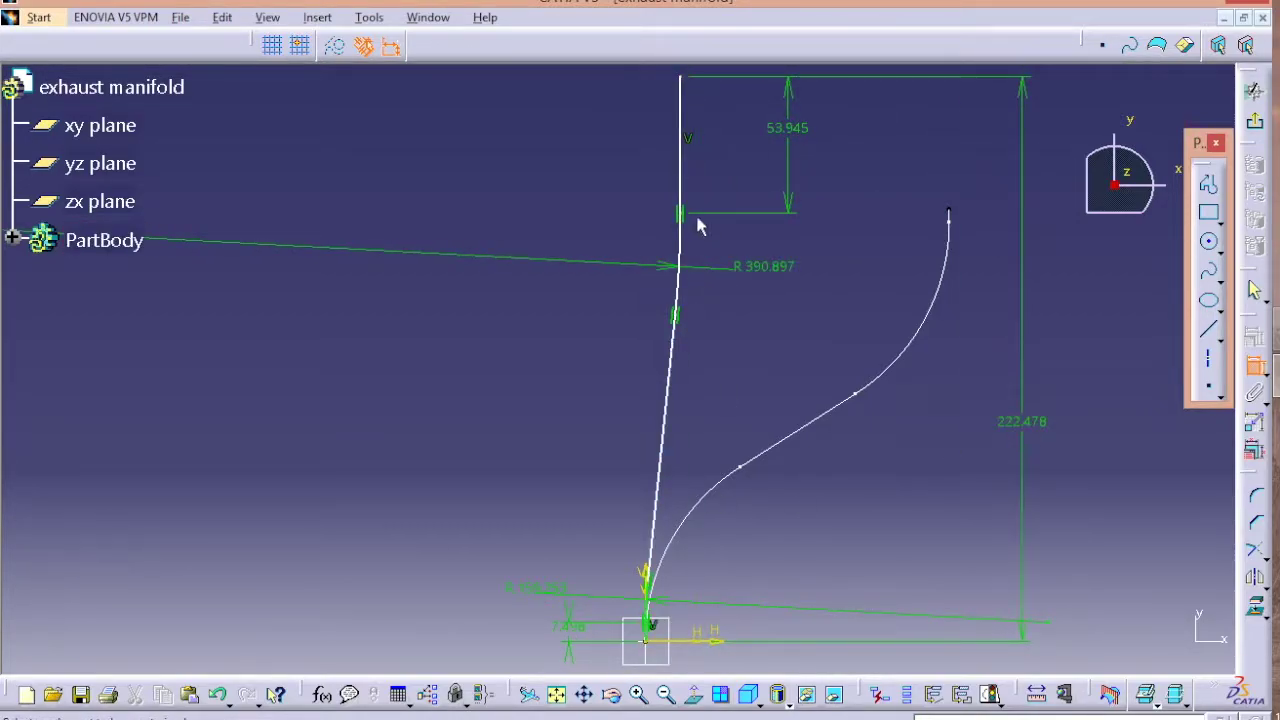
click(645, 573)
click(603, 159)
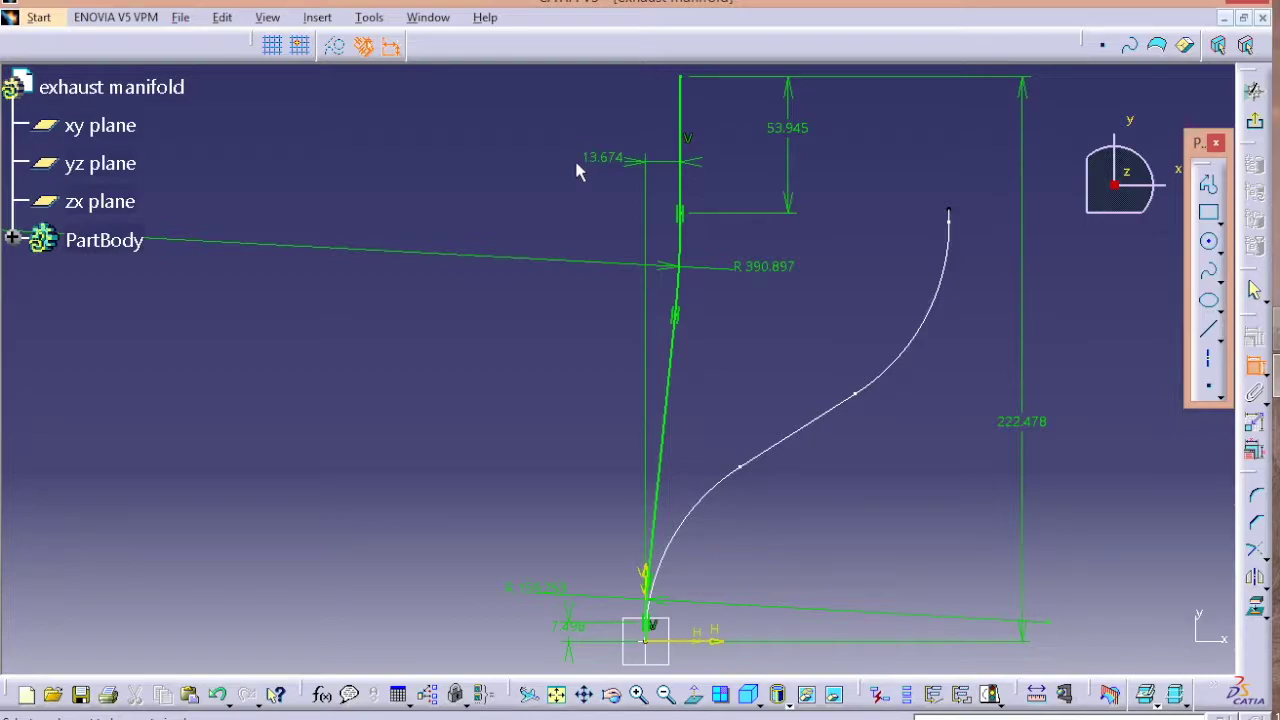
Set the second profile's start line to 1 mm and both arc radii to 80 mm
double_click(578, 624)
text(1)
click(1108, 645)
click(1115, 646)
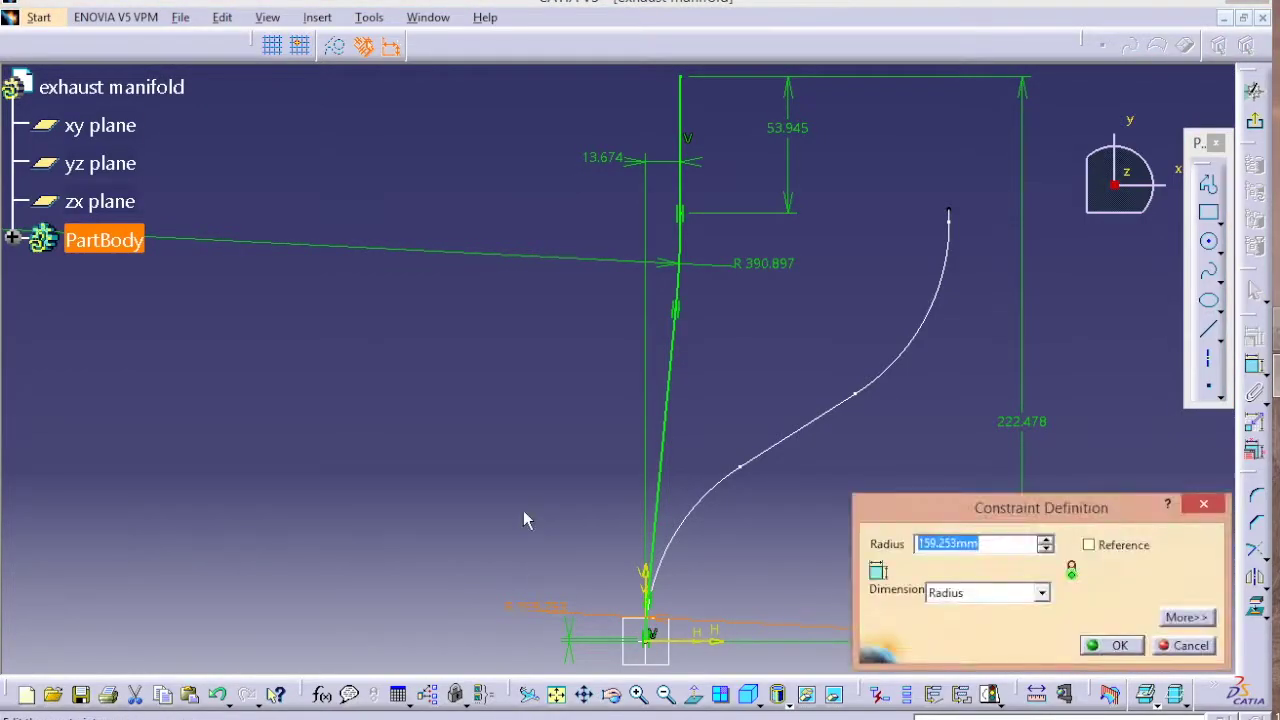
double_click(765, 265)
text(80)
key(Return)
Set the second profile's end line to 5 mm and its horizontal offset from the vertical axis to 40 mm
double_click(768, 175)
text(1)
key(Return)
double_click(608, 100)
text(40)
key(Return)
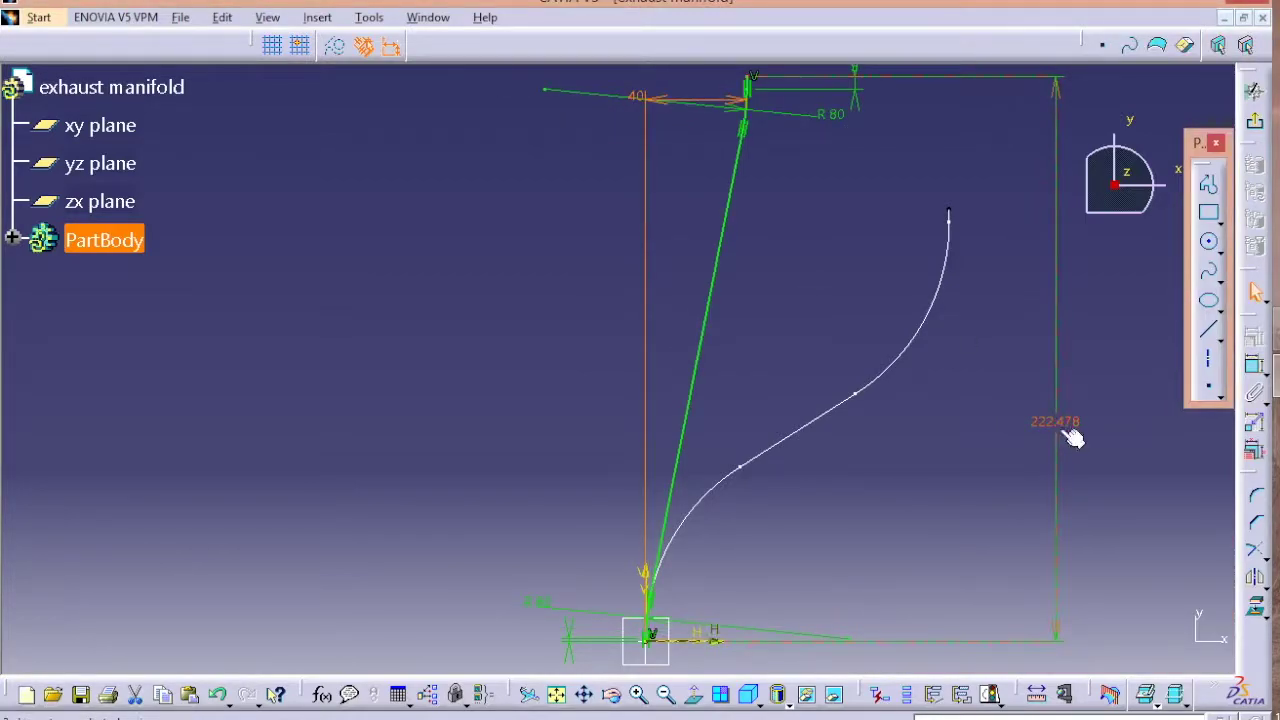
Set the second profile's overall height to 170 mm and exit the sketch
double_click(1057, 426)
text(170)
key(Return)
click(968, 441)
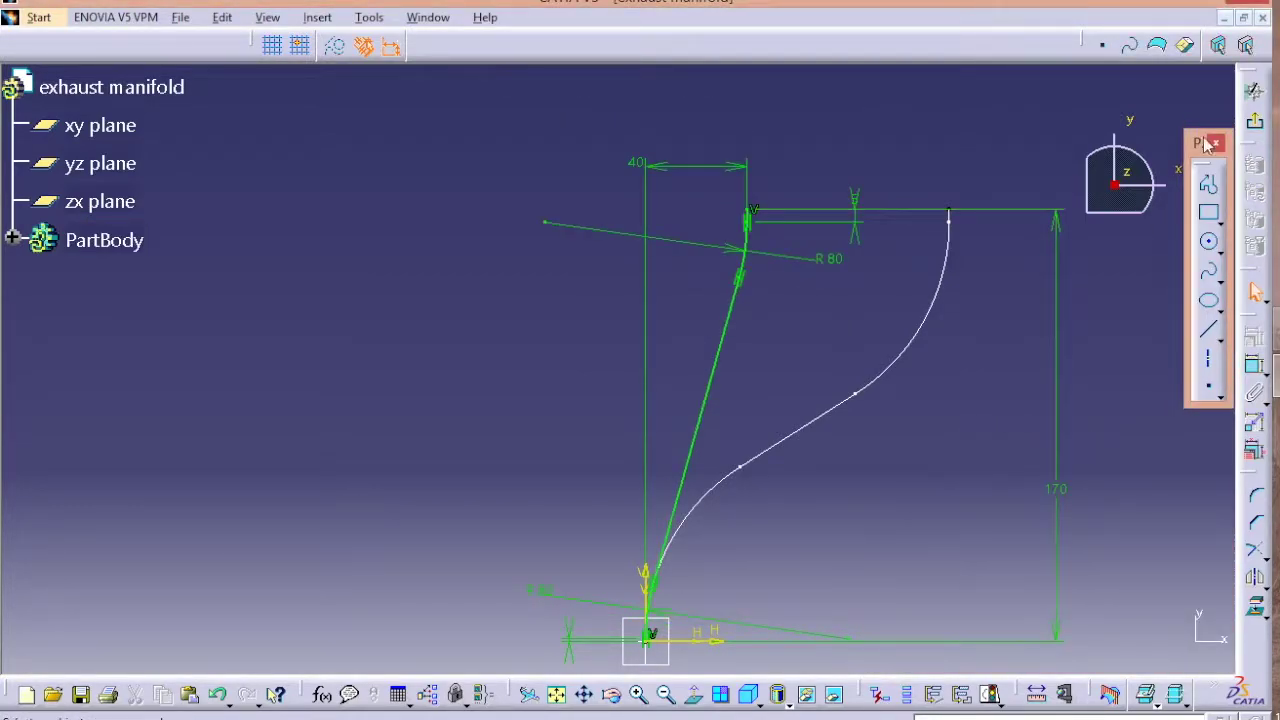
click(1256, 122)
Sketch a profile on the yz plane from the origin: a short vertical line, an arc of about 68 mm radius, and a horizontal line
click(147, 196)
click(137, 170)
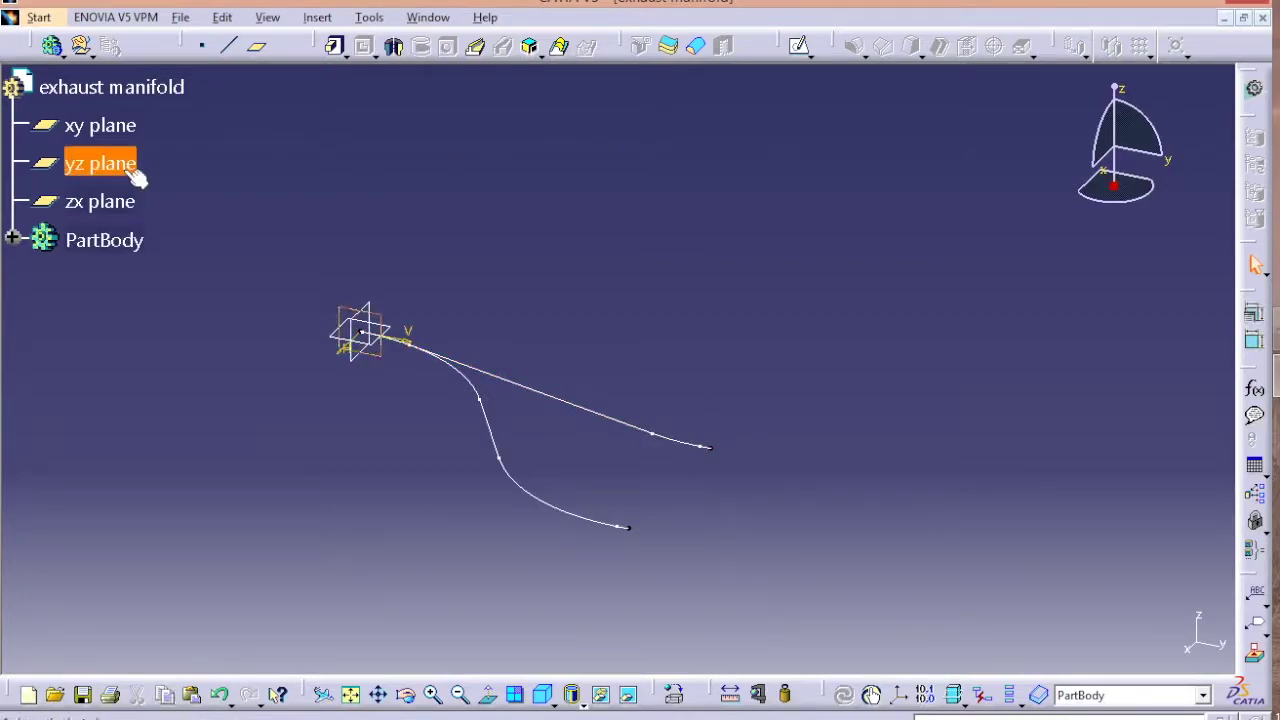
click(800, 48)
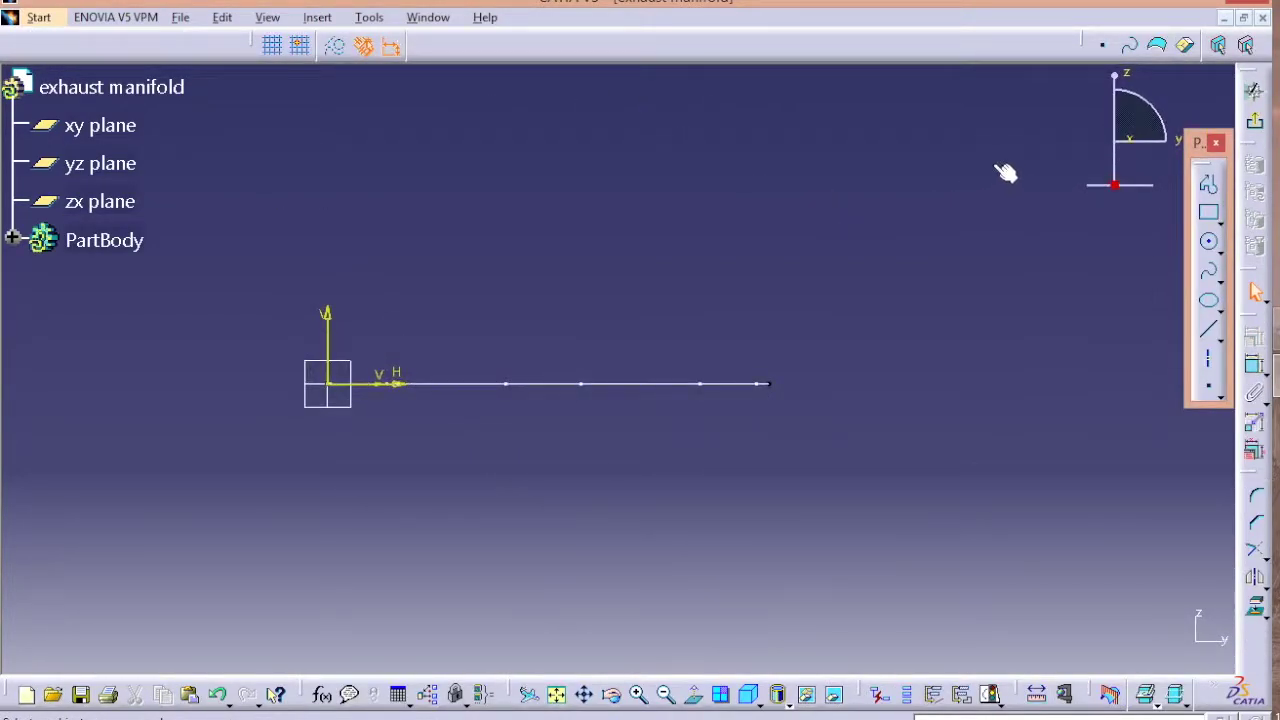
click(1208, 190)
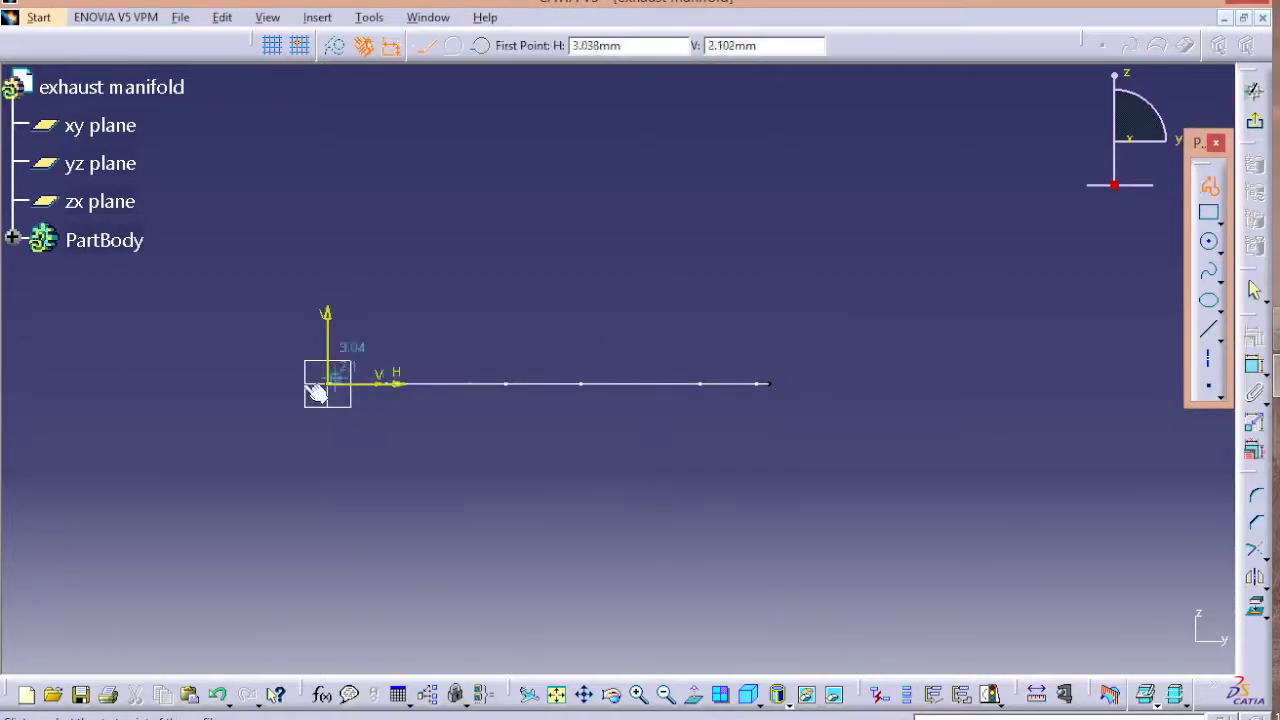
click(328, 384)
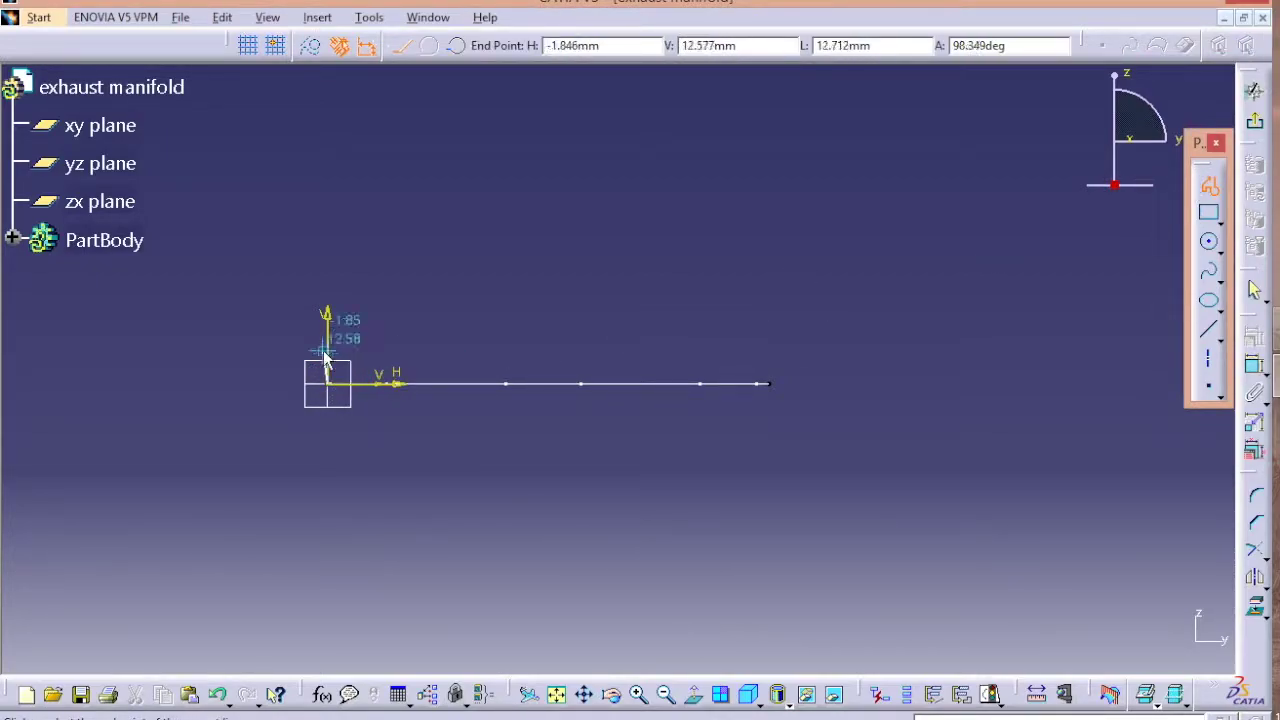
click(340, 354)
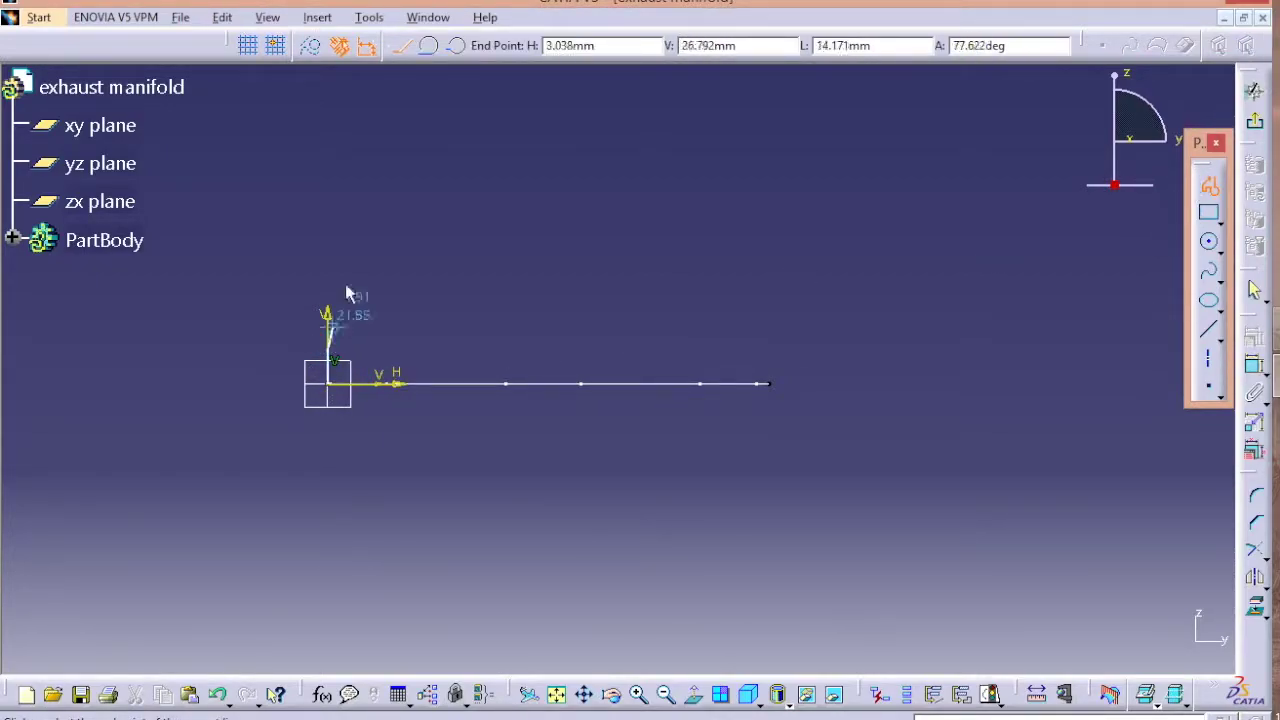
click(428, 47)
click(517, 176)
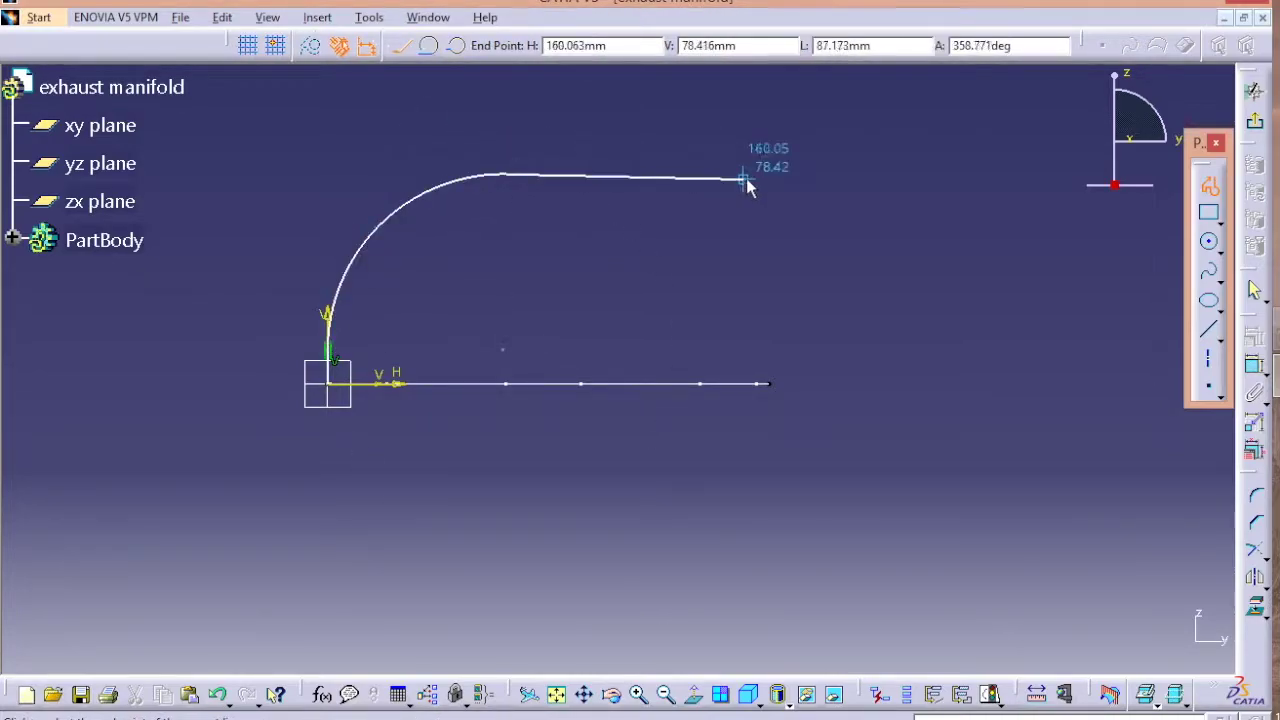
double_click(762, 175)
Make the arc tangent to the horizontal line and dimension the arc's radius
ctrl+click(553, 174)
click(1254, 337)
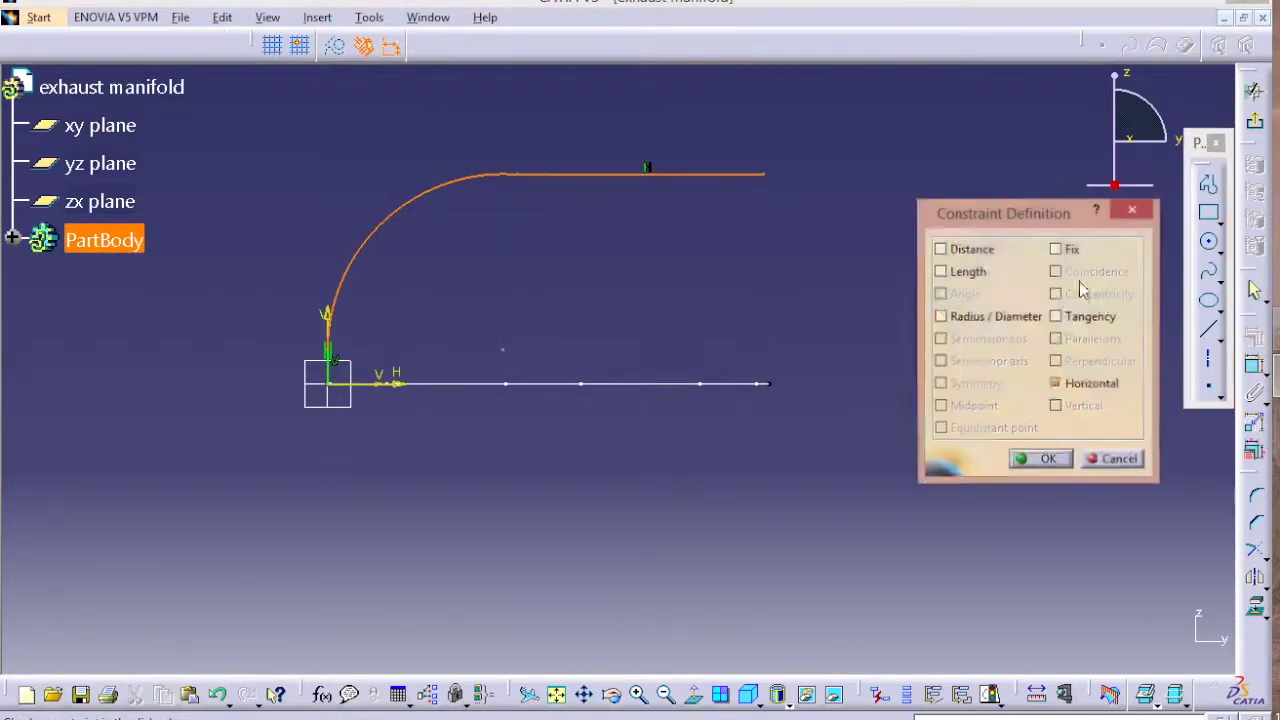
click(1097, 312)
click(1045, 456)
click(1254, 366)
click(388, 216)
click(323, 185)
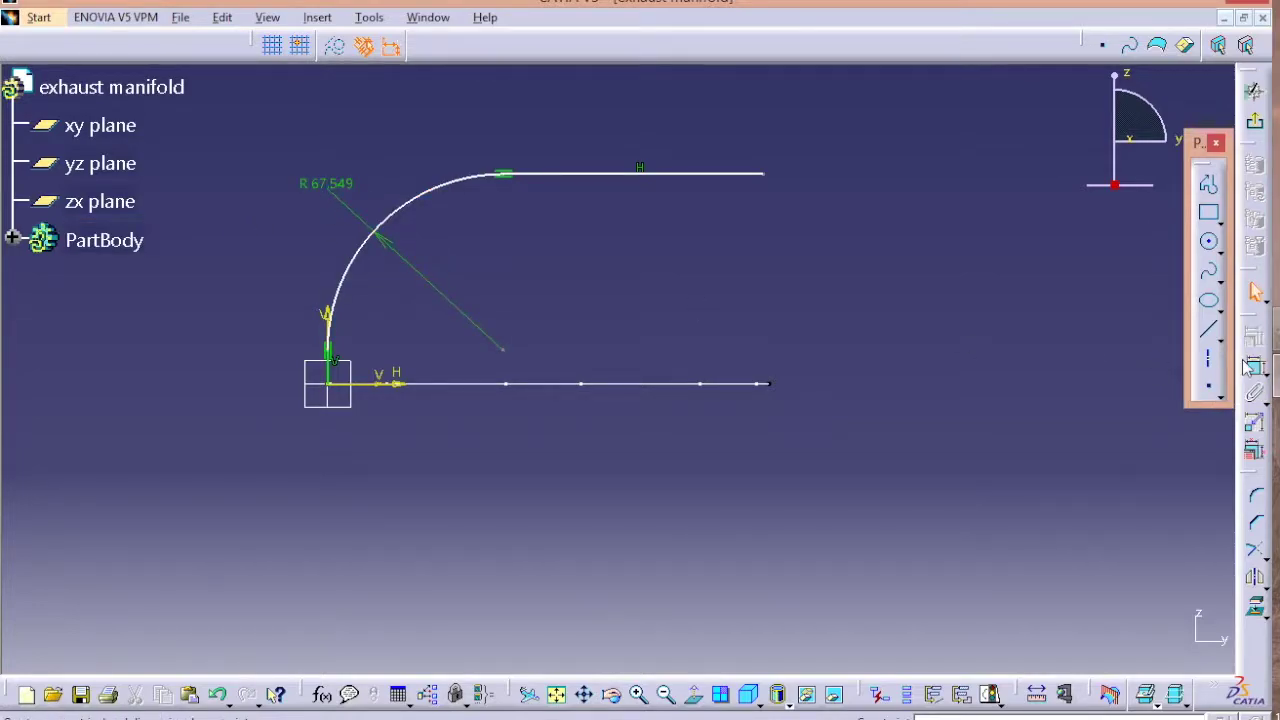
Dimension the short vertical line at the origin as 1 mm and set the arc radius to 80 mm
click(1254, 366)
click(328, 366)
double_click(225, 372)
text(1)
key(Return)
double_click(326, 212)
double_click(326, 213)
text(80)
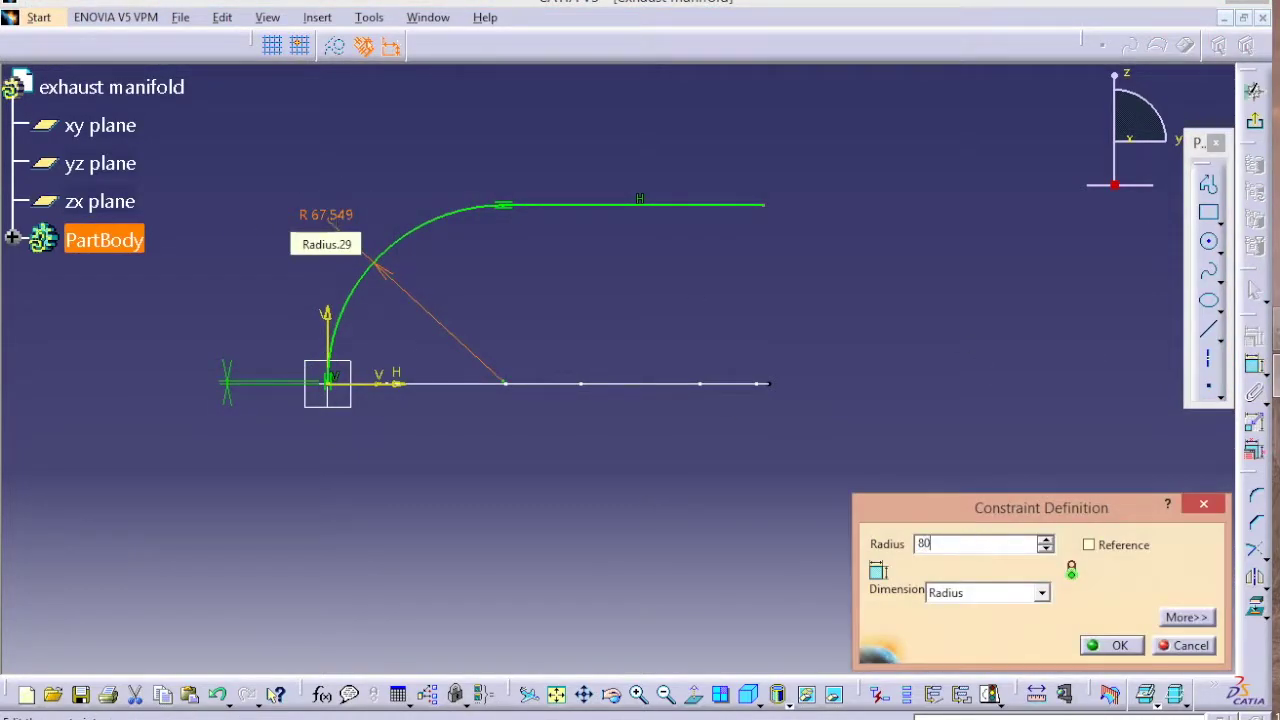
key(Return)
Draw a vertical axis line near the far end of the earlier curves and make its lower endpoint coincident with their endpoint
click(1209, 358)
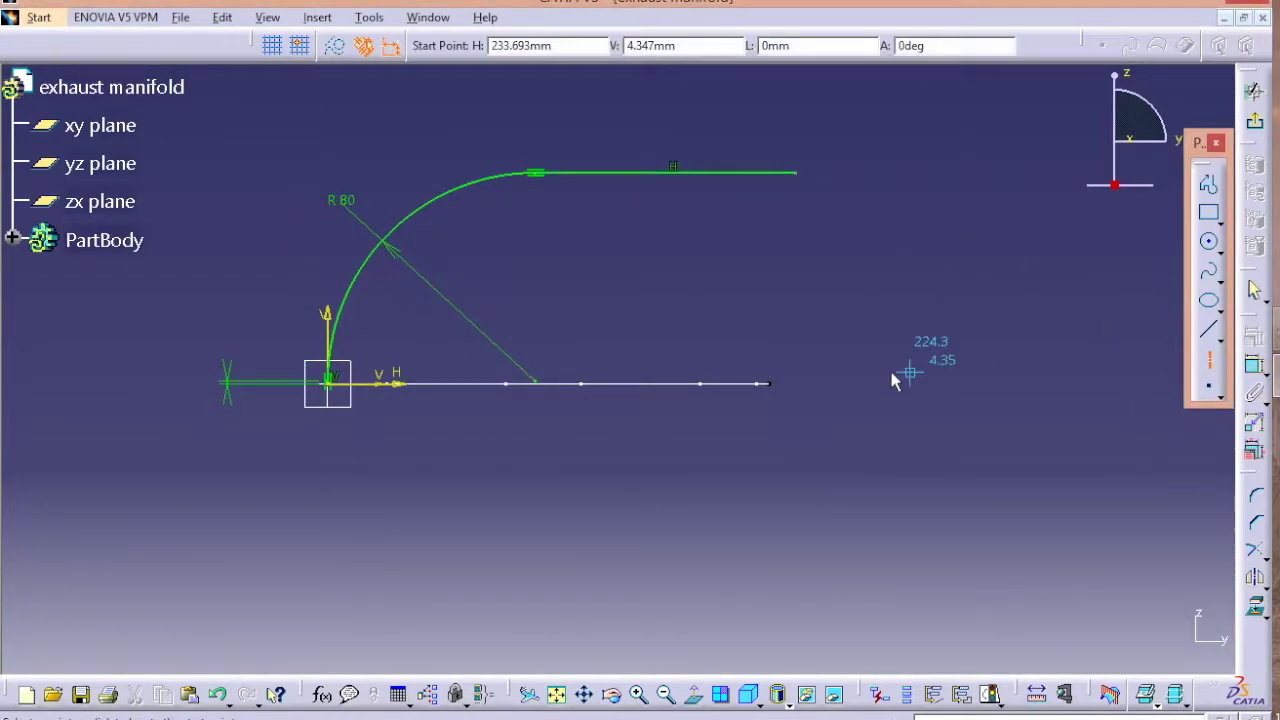
click(765, 358)
click(765, 118)
click(765, 358)
ctrl+click(769, 383)
click(1254, 340)
click(1090, 272)
click(1040, 460)
Make the free end of the upper horizontal line coincident with the vertical axis line
click(796, 173)
ctrl+click(769, 152)
click(1252, 340)
click(1090, 272)
click(1040, 462)
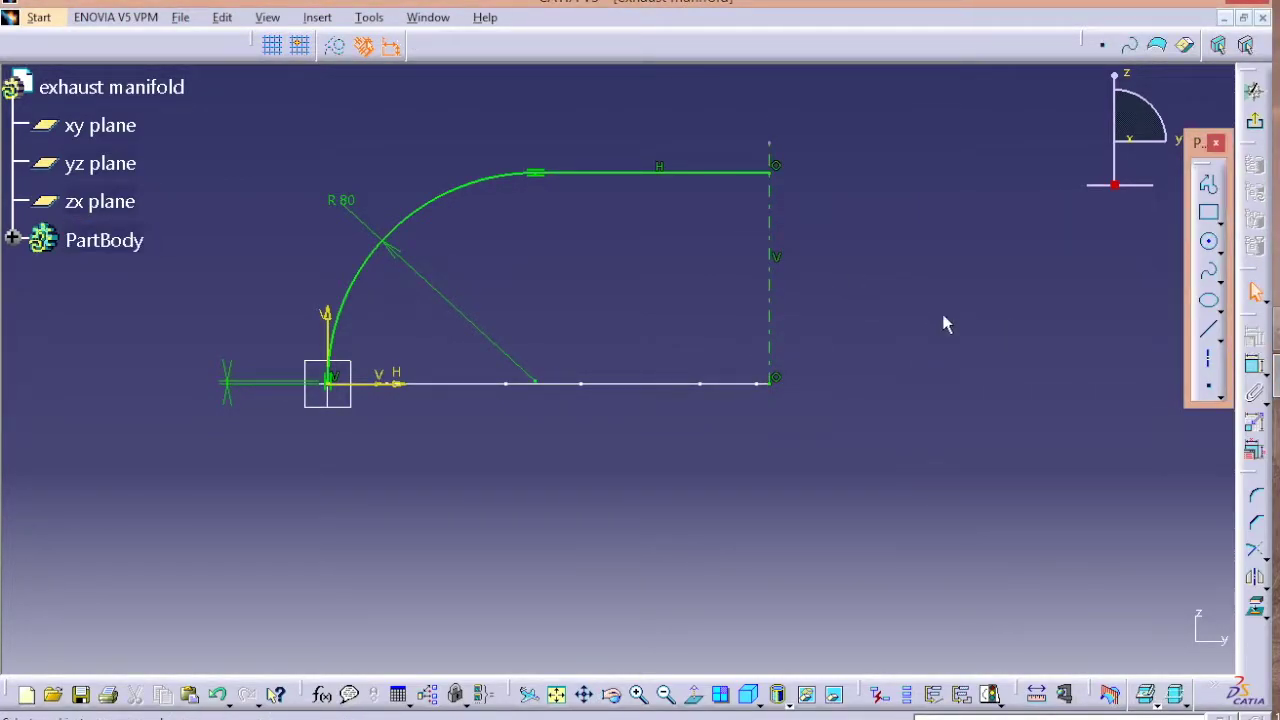
Exit the sketch and switch to the Generative Shape Design workbench
click(1257, 122)
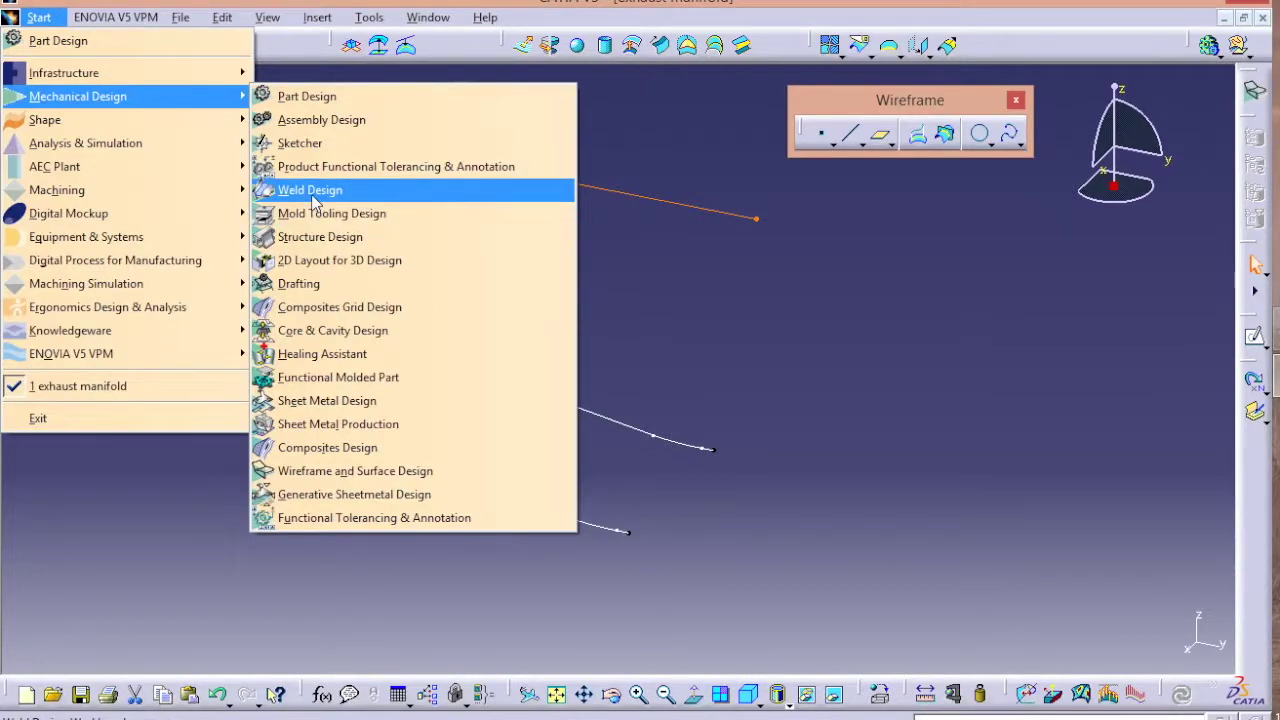
mouse_move(166, 120)
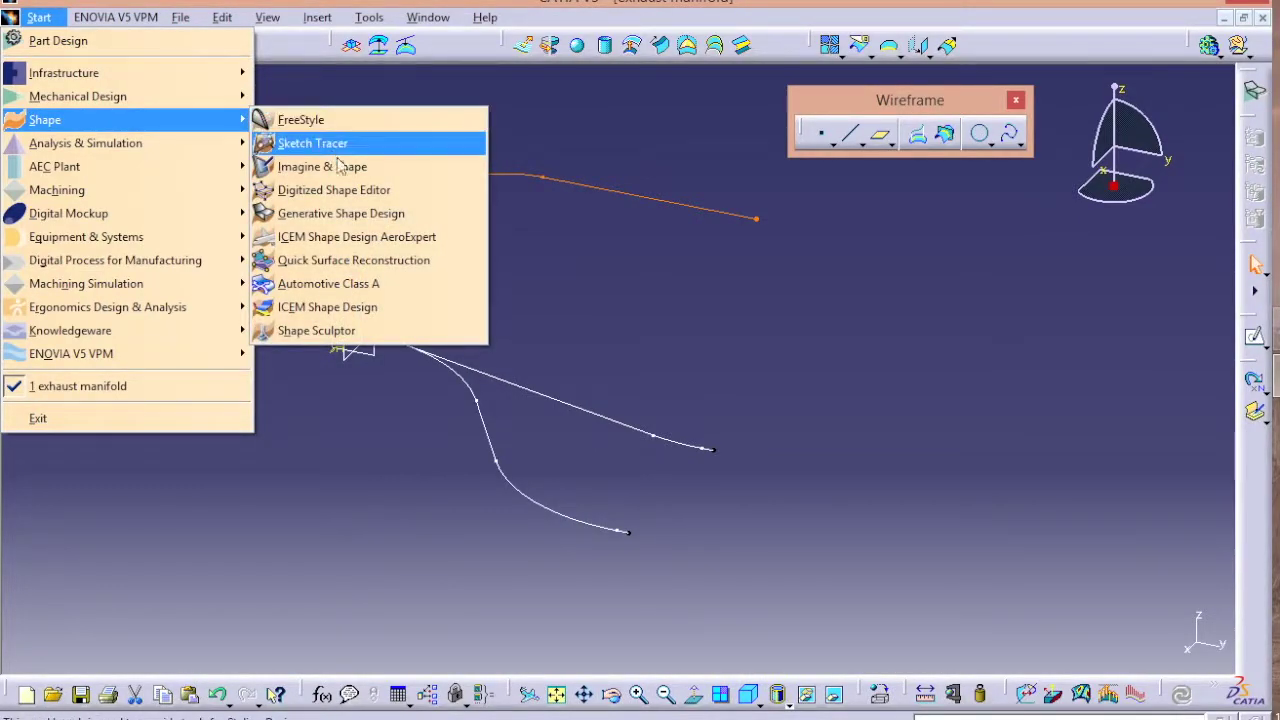
click(343, 212)
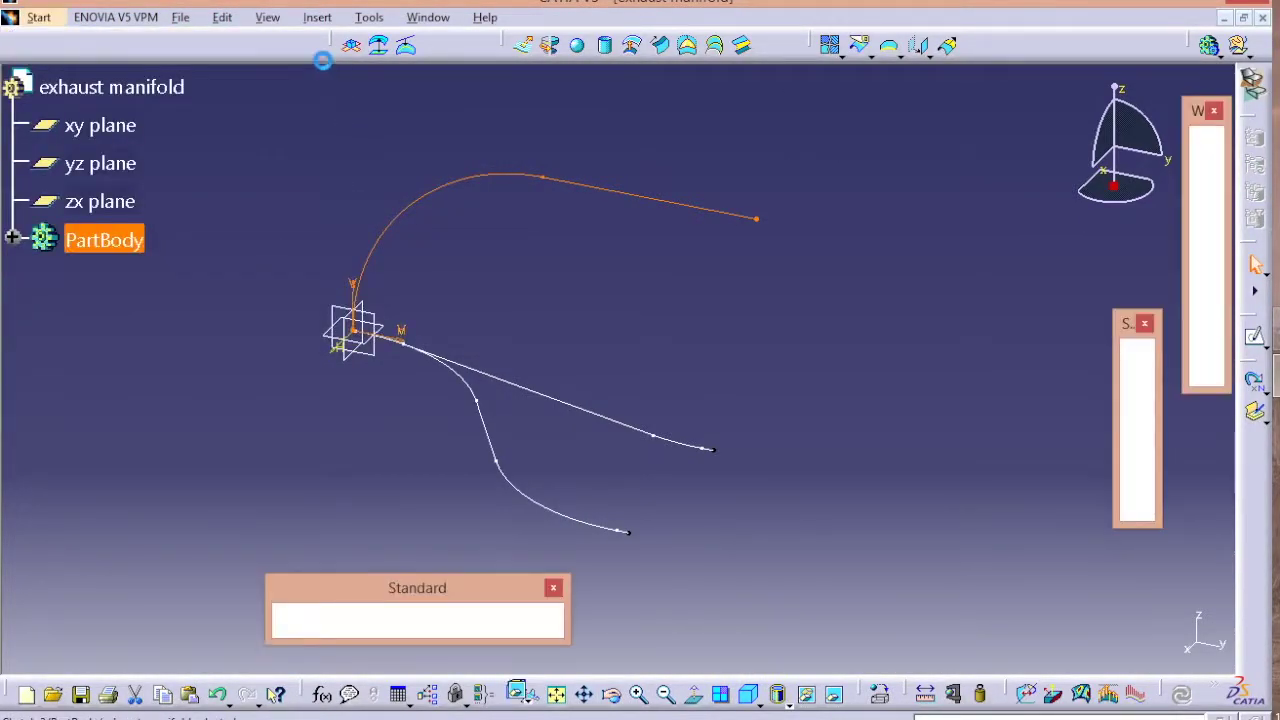
click(318, 17)
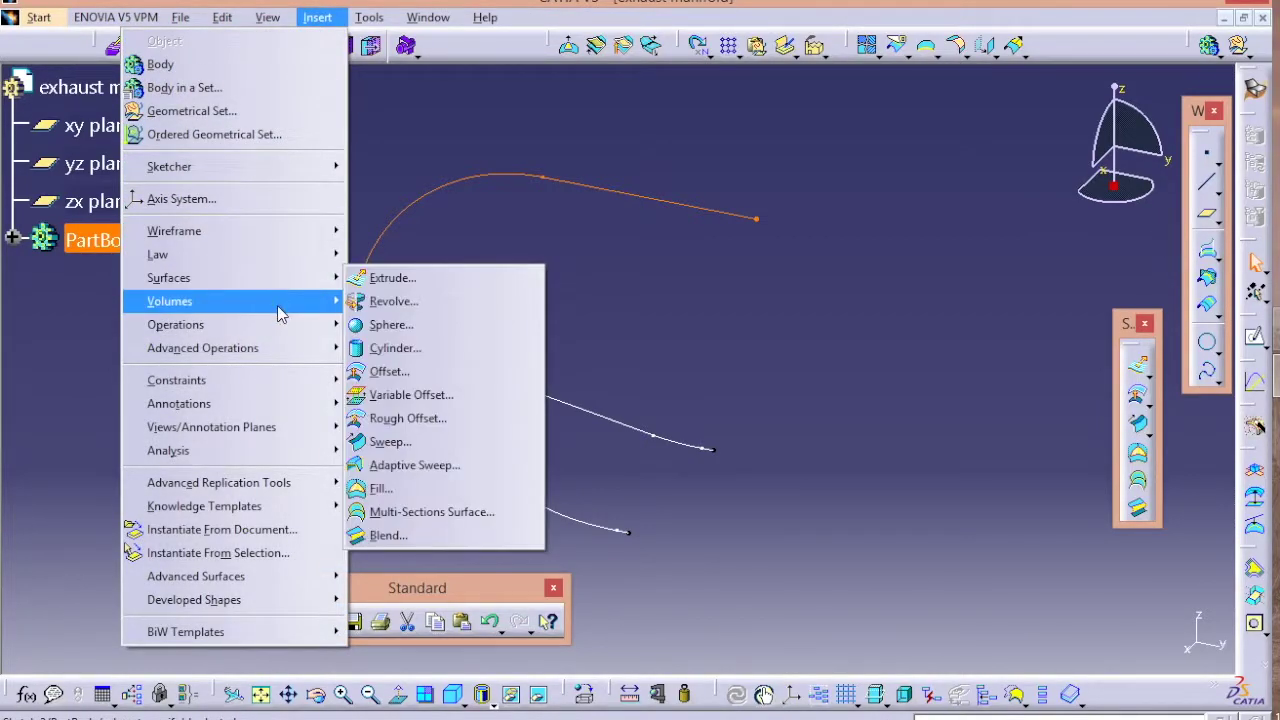
mouse_move(288, 233)
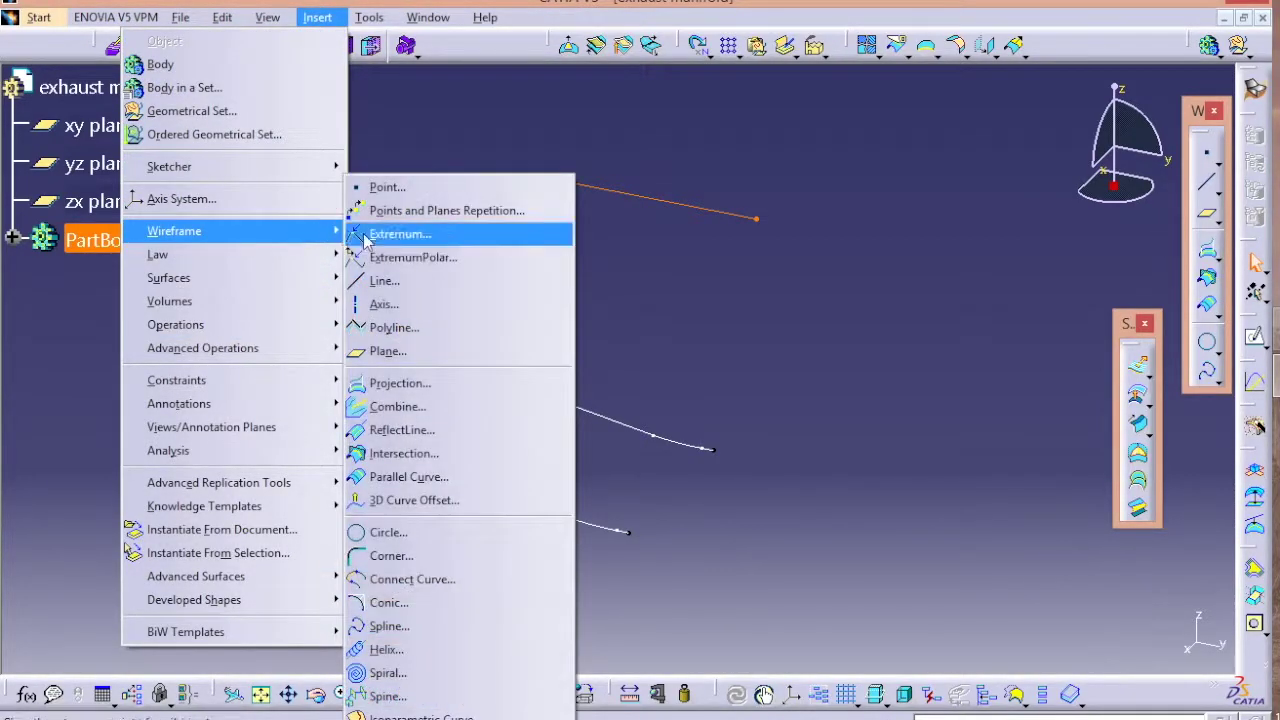
click(443, 407)
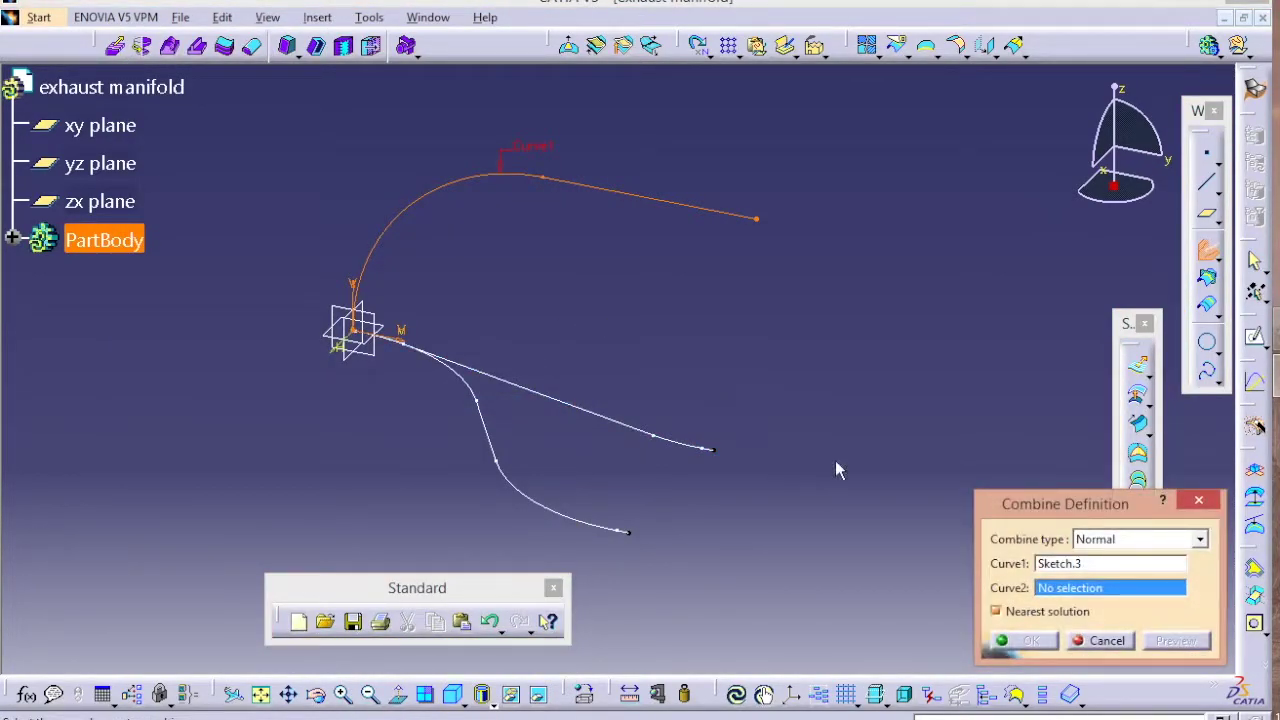
click(1098, 641)
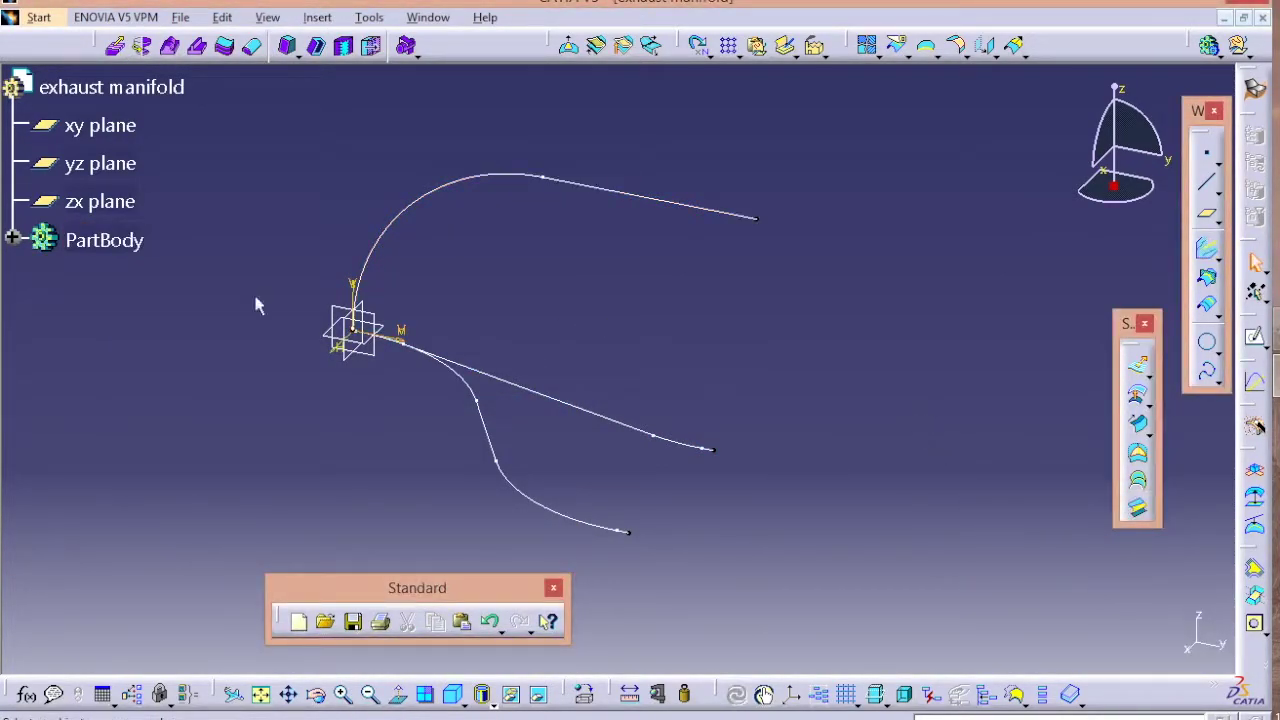
Expand PartBody and create a Normal-type Combine curve from Sketch.1 and Sketch.3
click(12, 240)
click(317, 17)
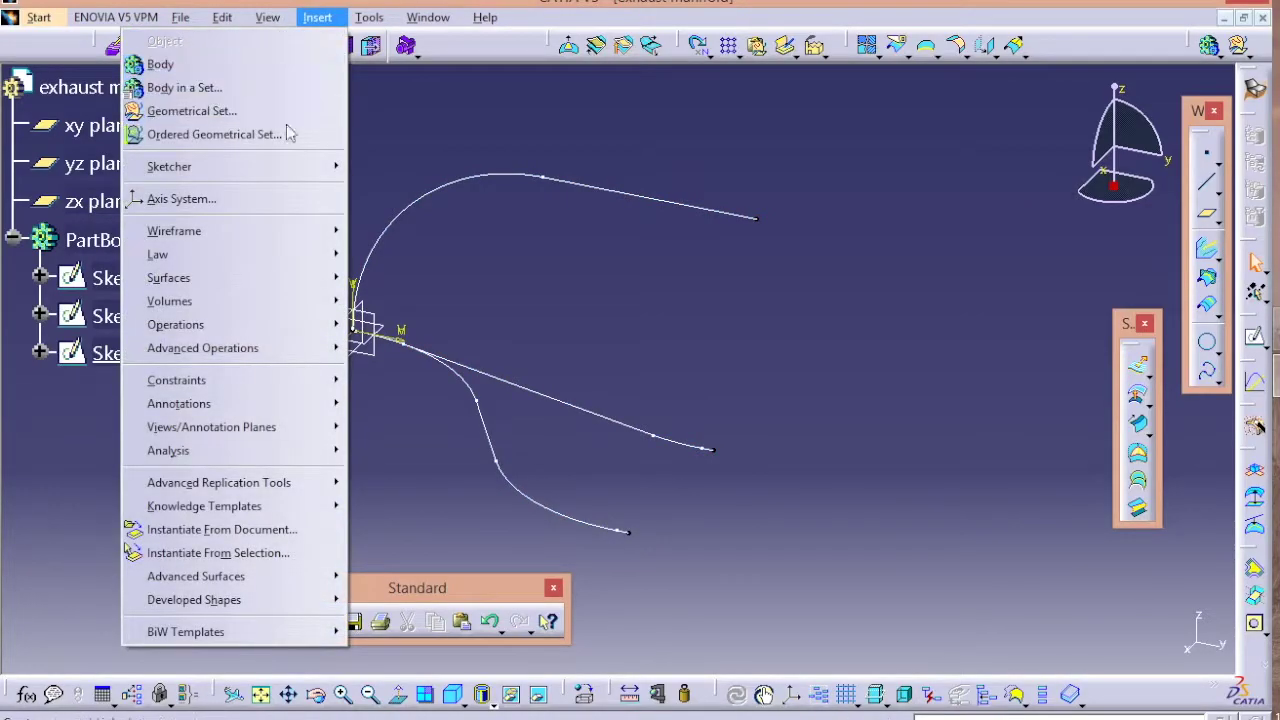
mouse_move(290, 236)
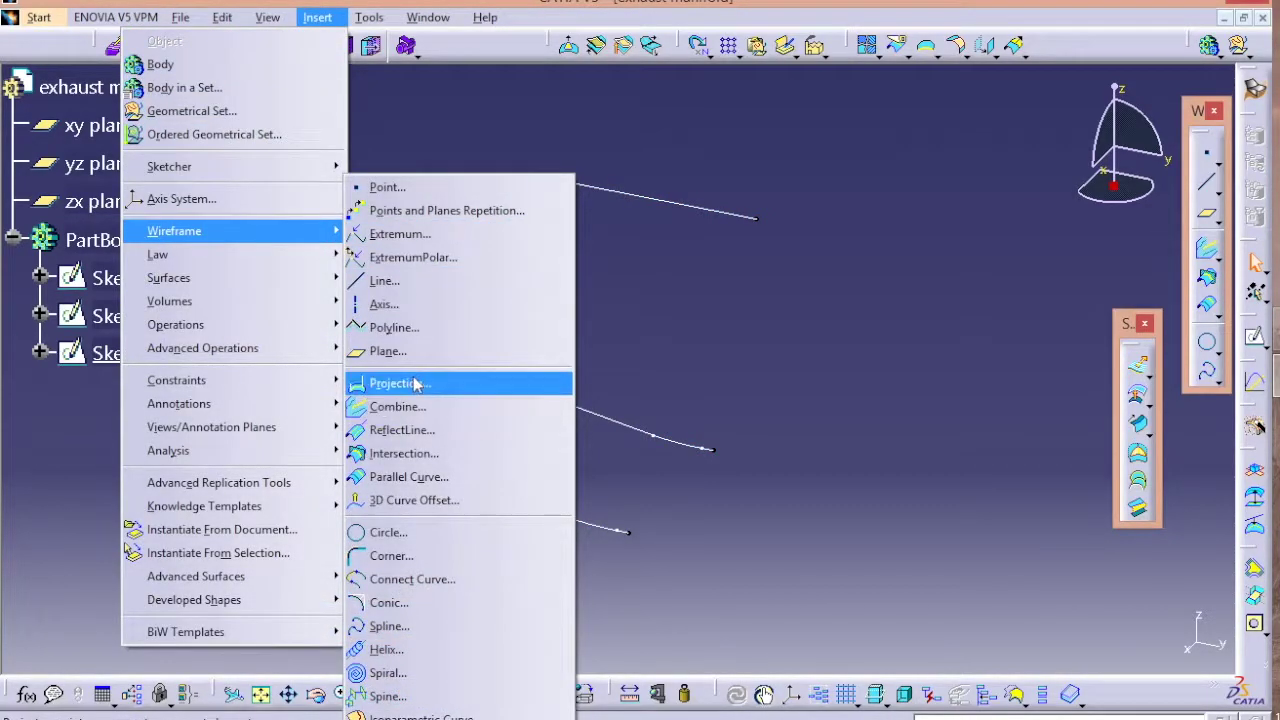
click(425, 407)
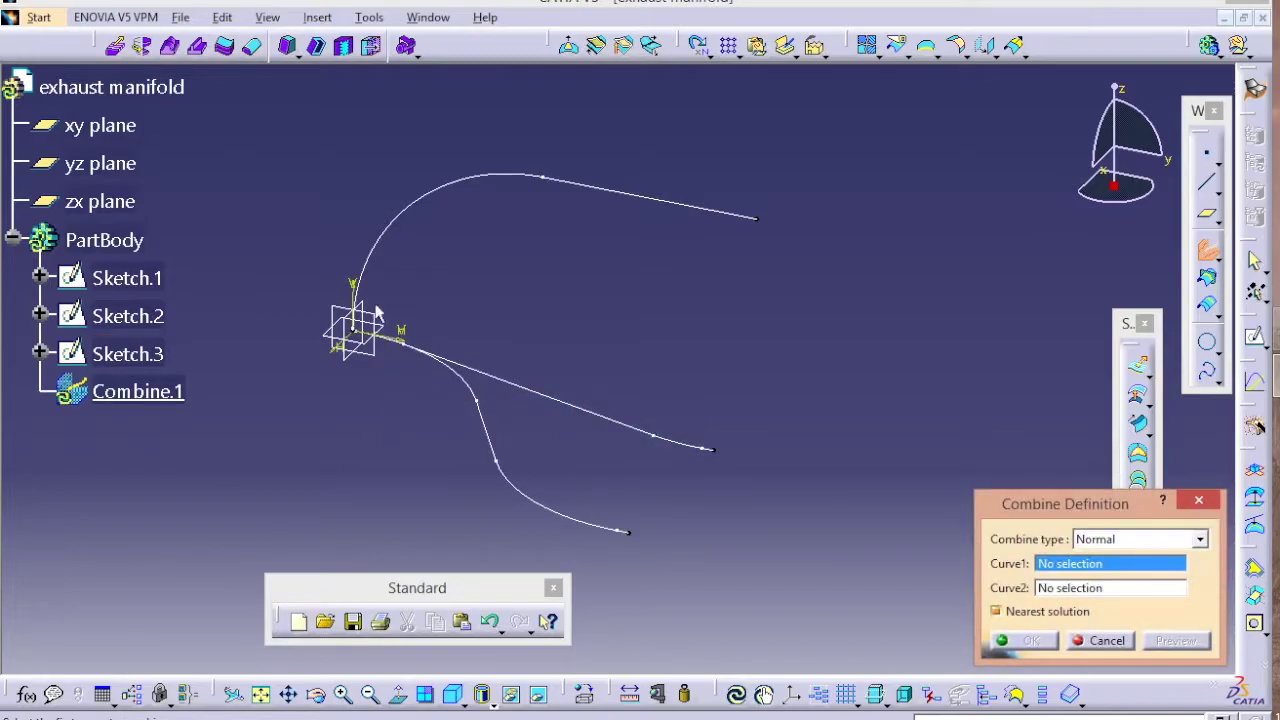
click(128, 279)
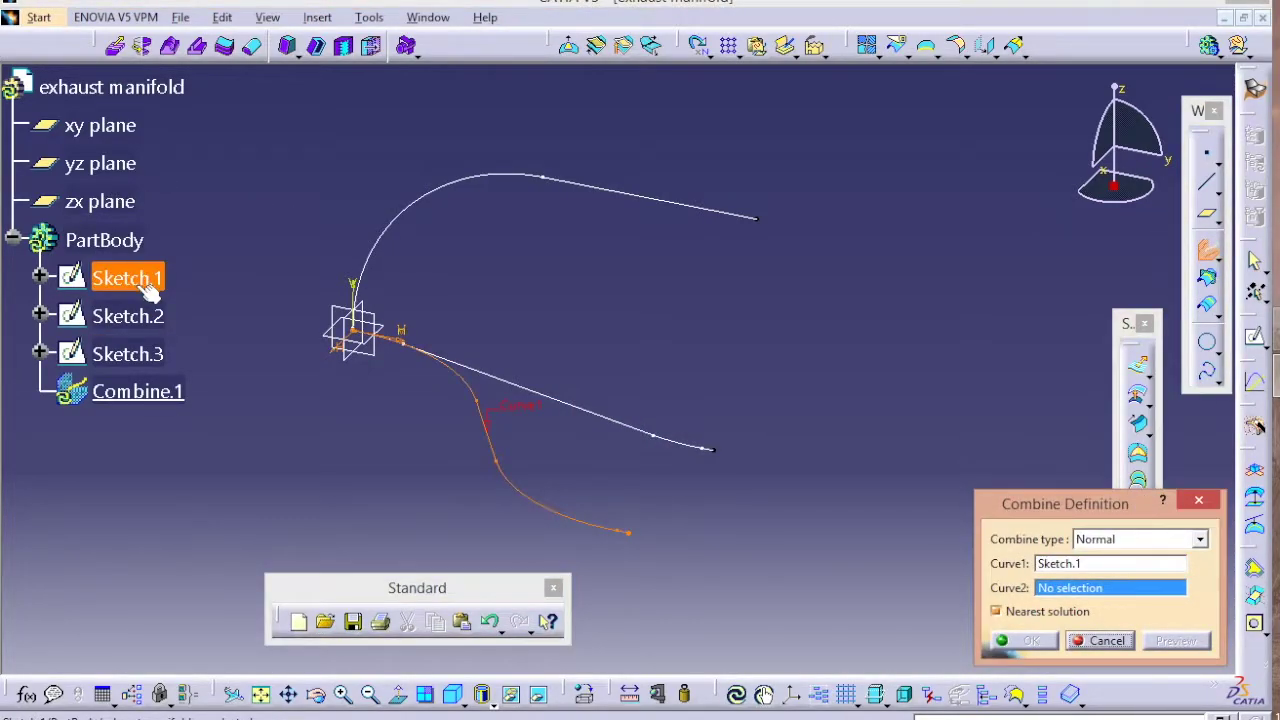
click(158, 353)
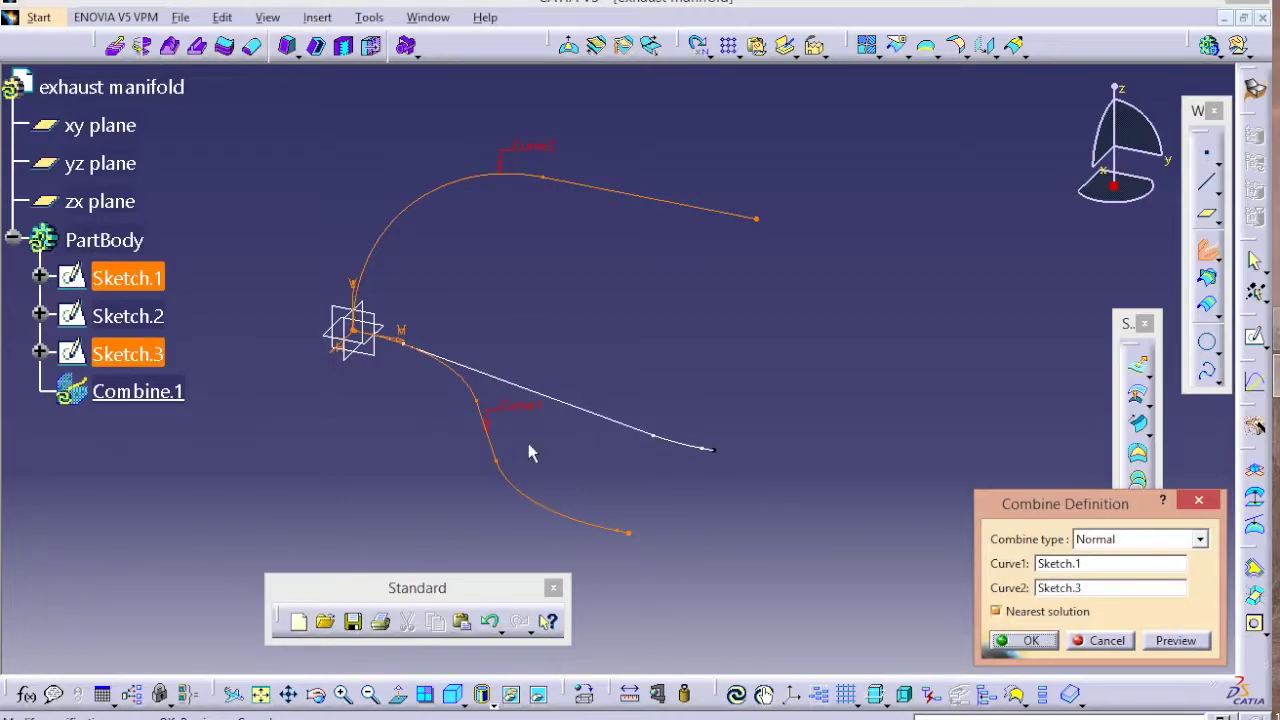
click(1023, 640)
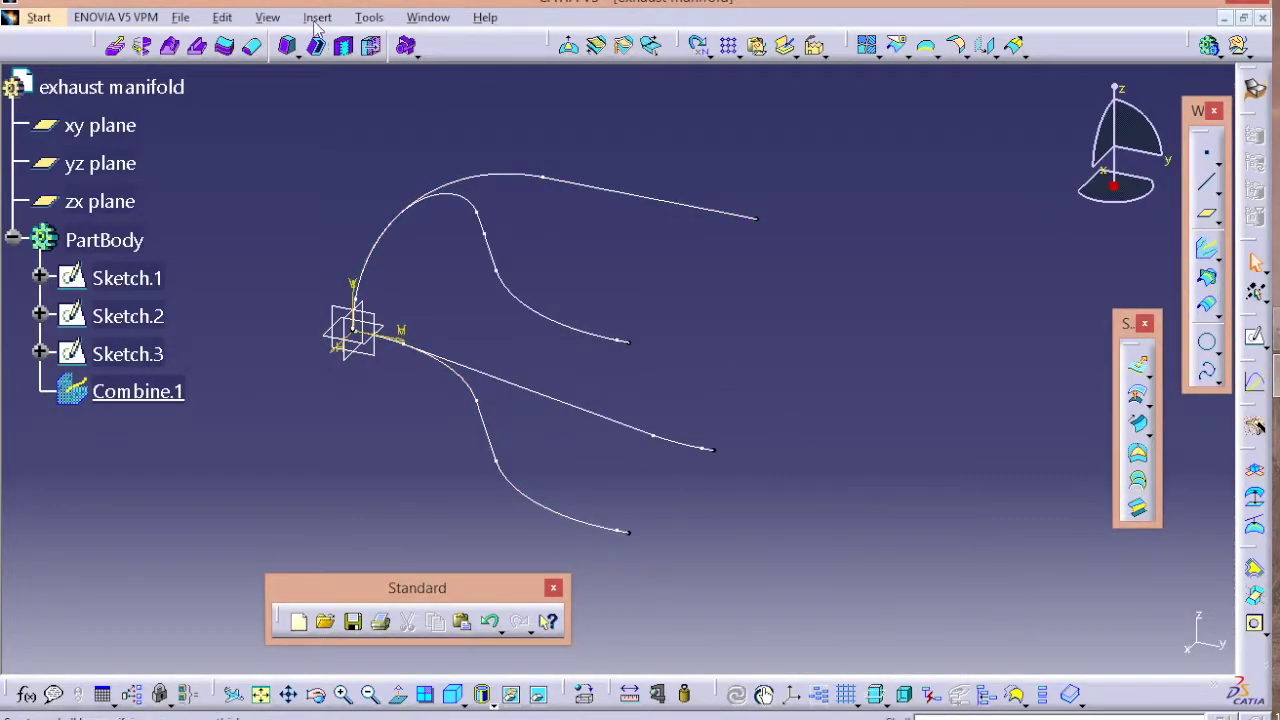
Create a second Normal-type Combine curve from Sketch.2 and Sketch.3
click(317, 18)
mouse_move(310, 231)
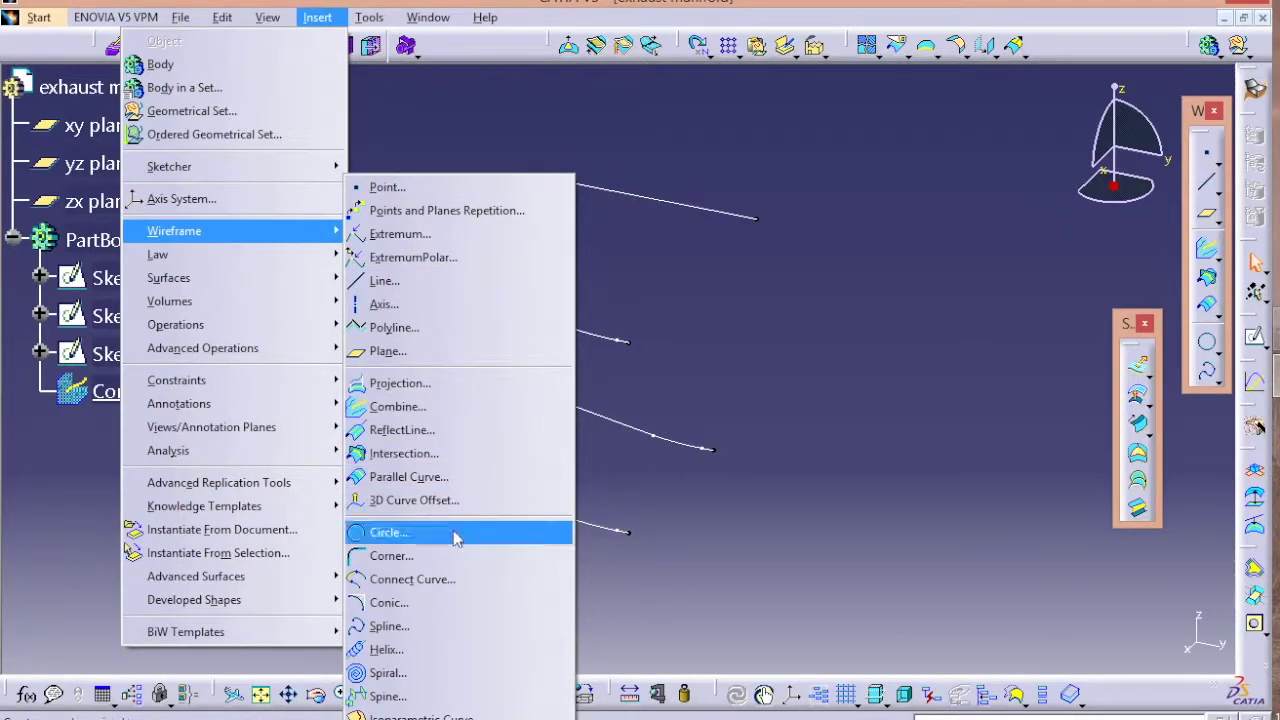
click(456, 407)
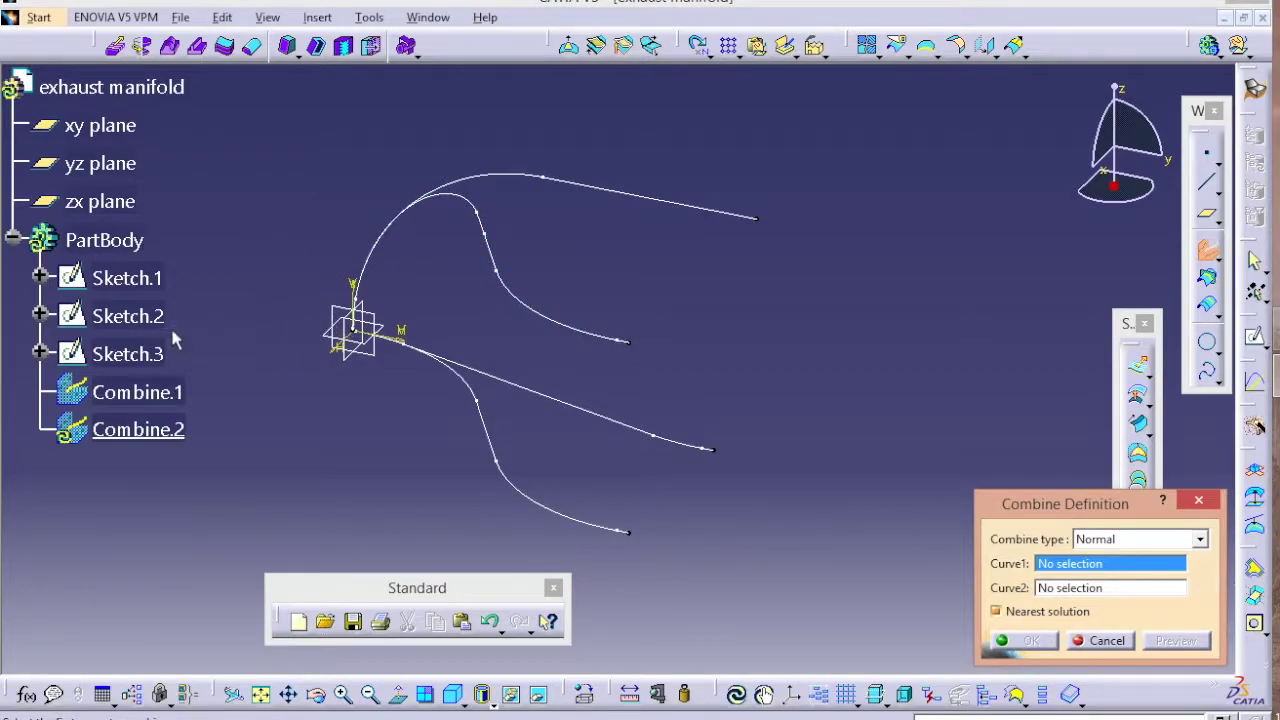
click(130, 316)
click(128, 354)
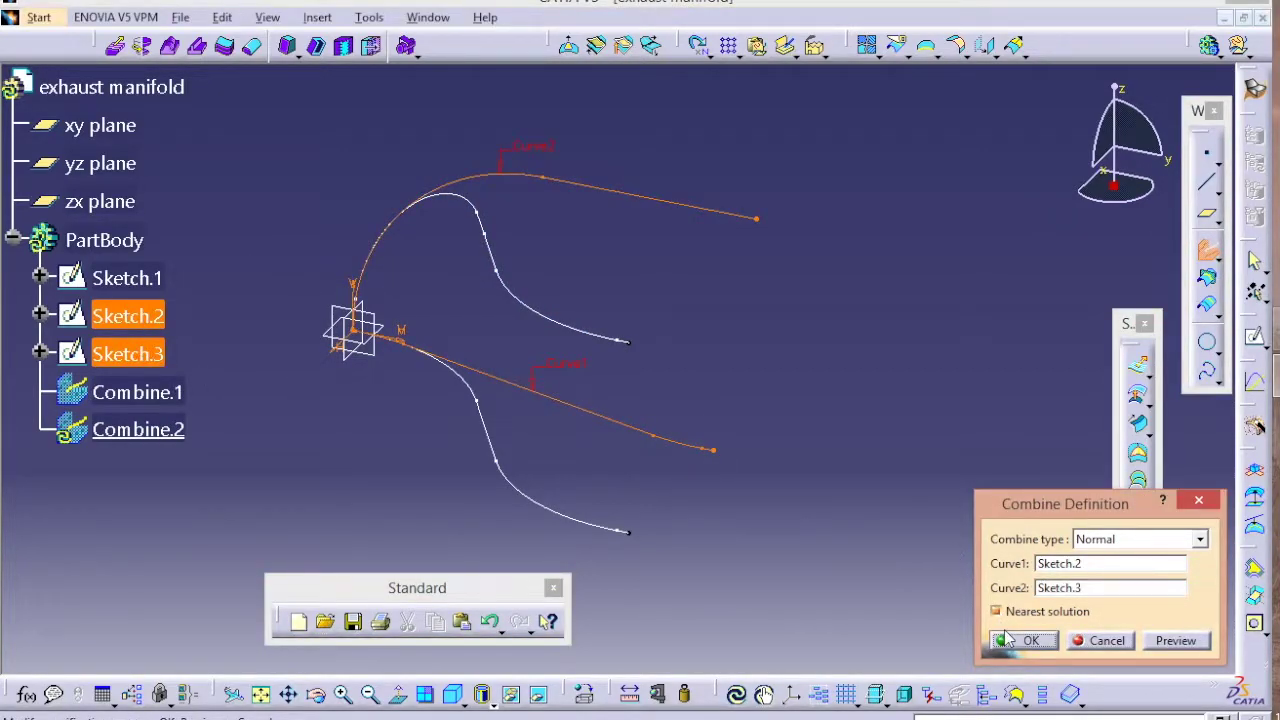
click(1010, 640)
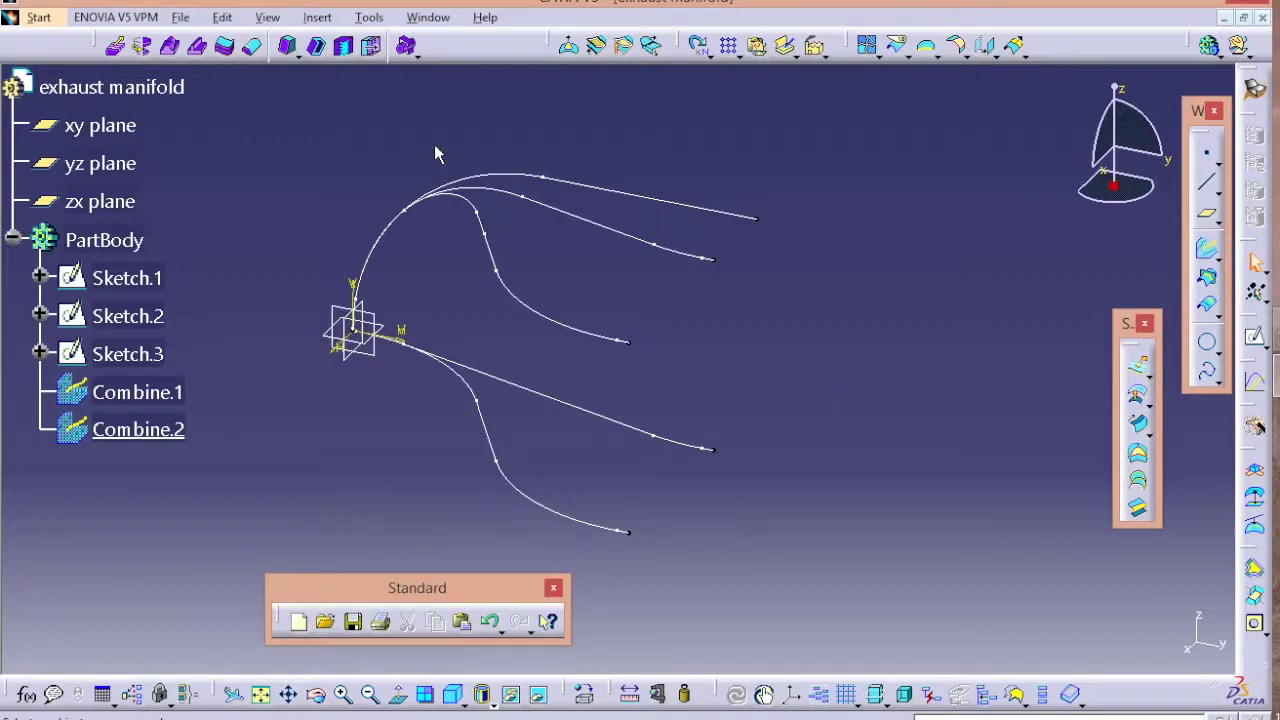
Mirror Combine.1 and Combine.2 together about the yz plane with one Symmetry operation
click(318, 18)
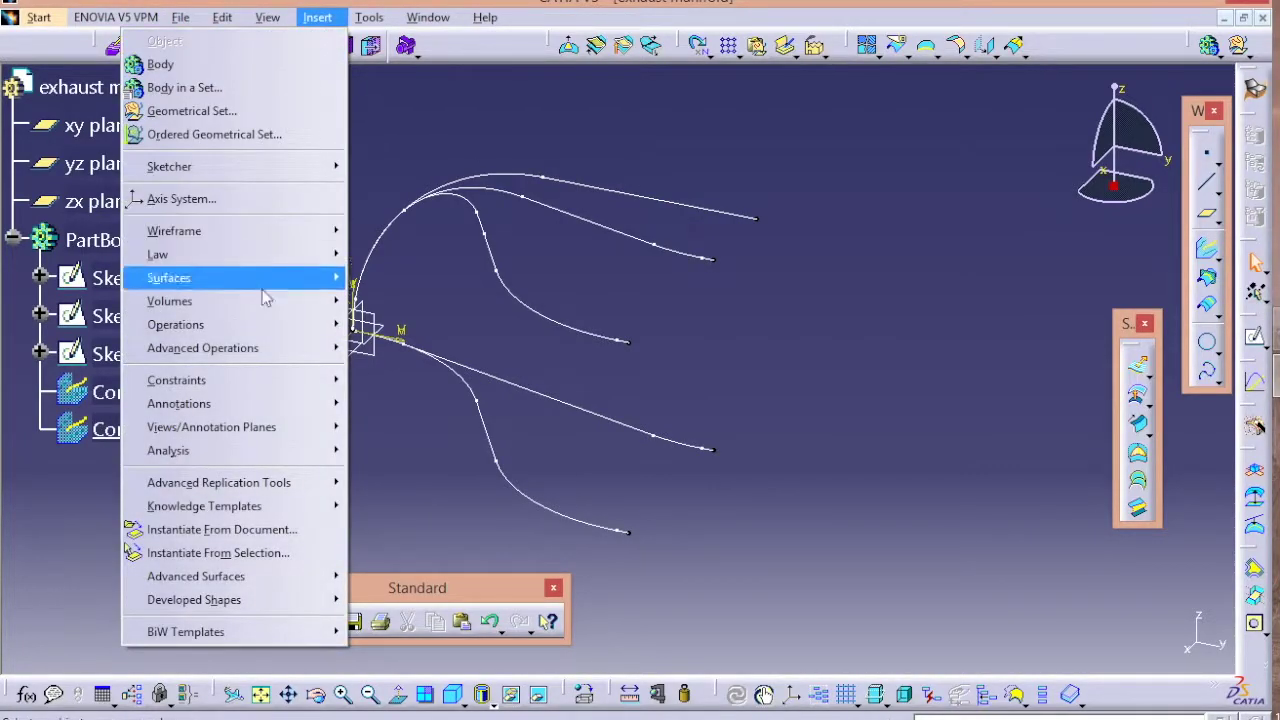
mouse_move(335, 330)
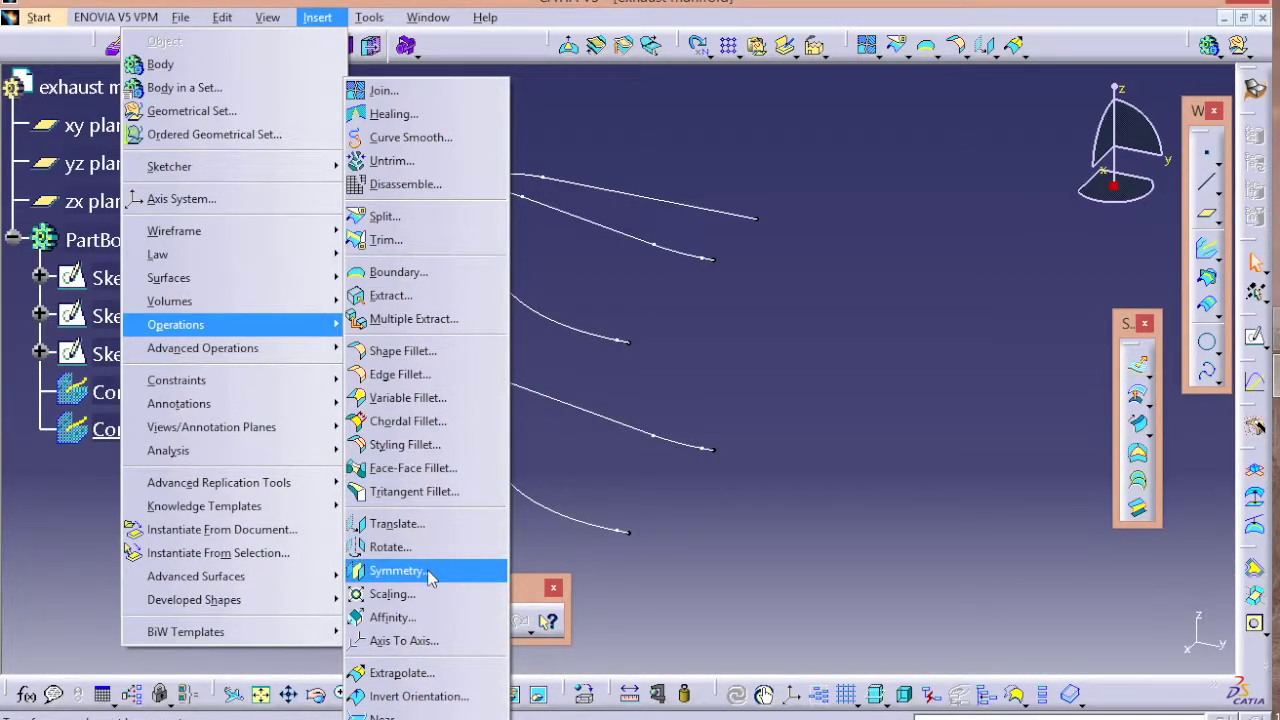
click(398, 570)
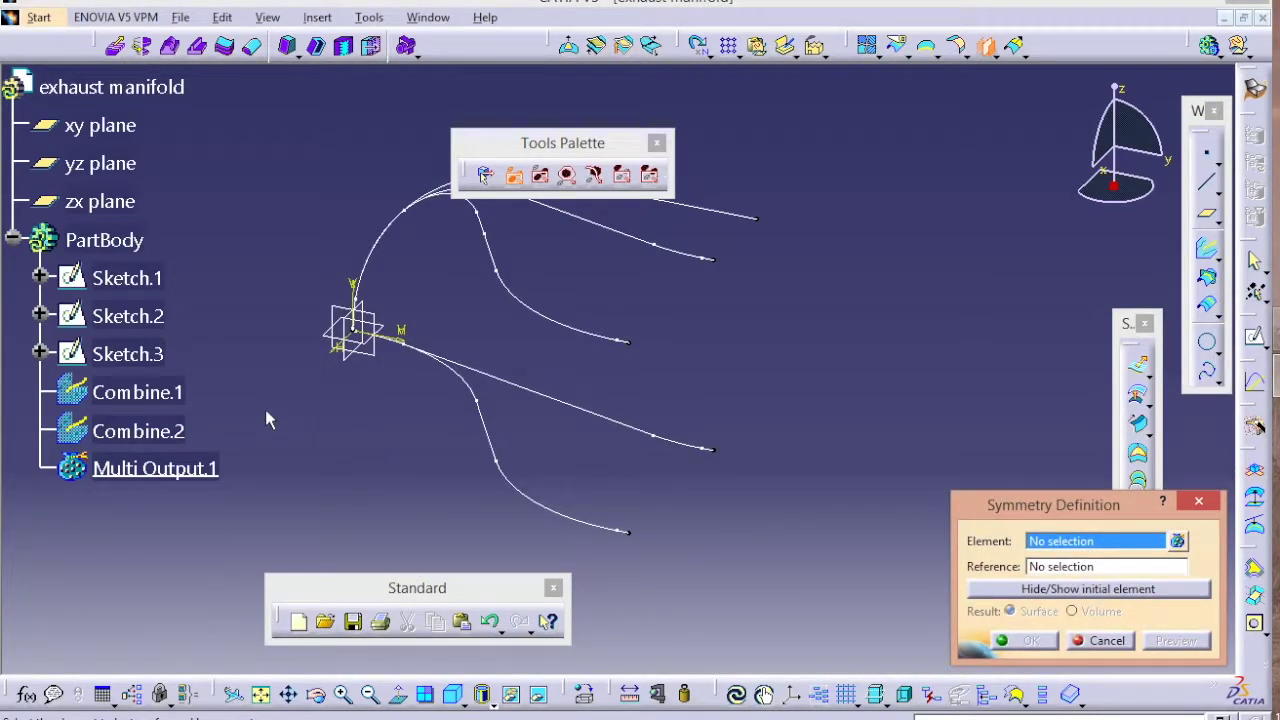
click(148, 391)
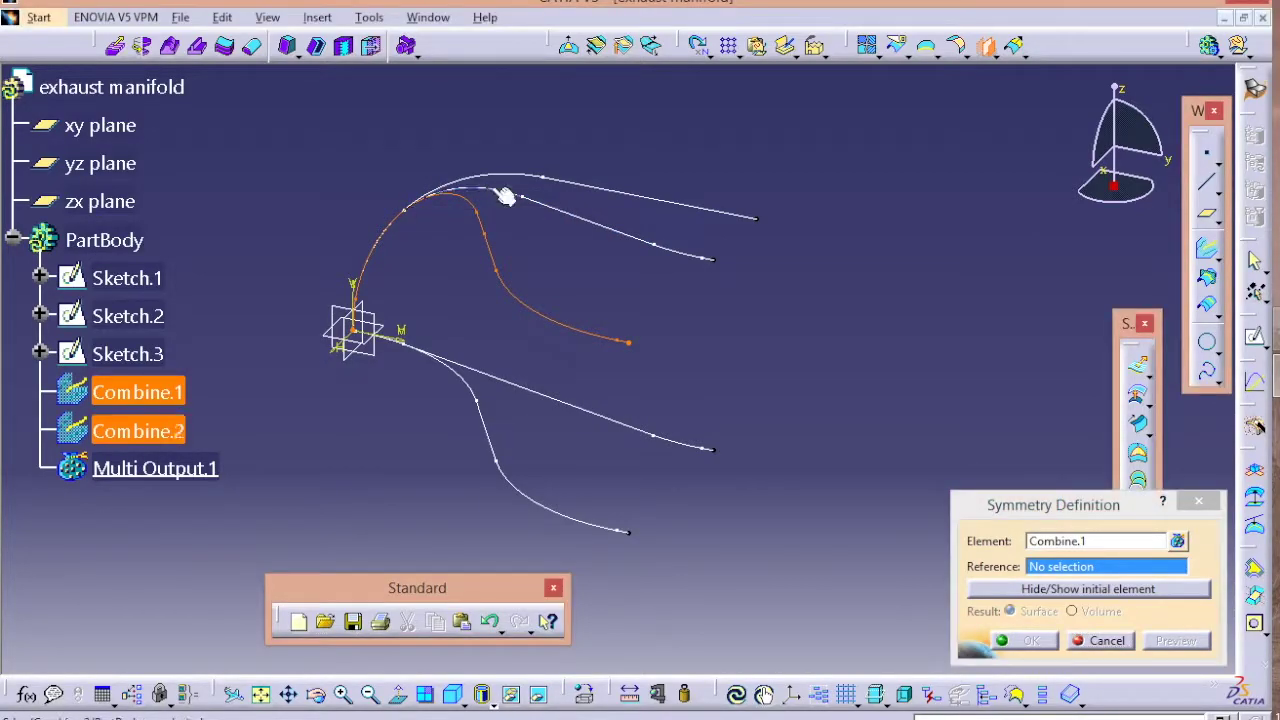
click(1100, 541)
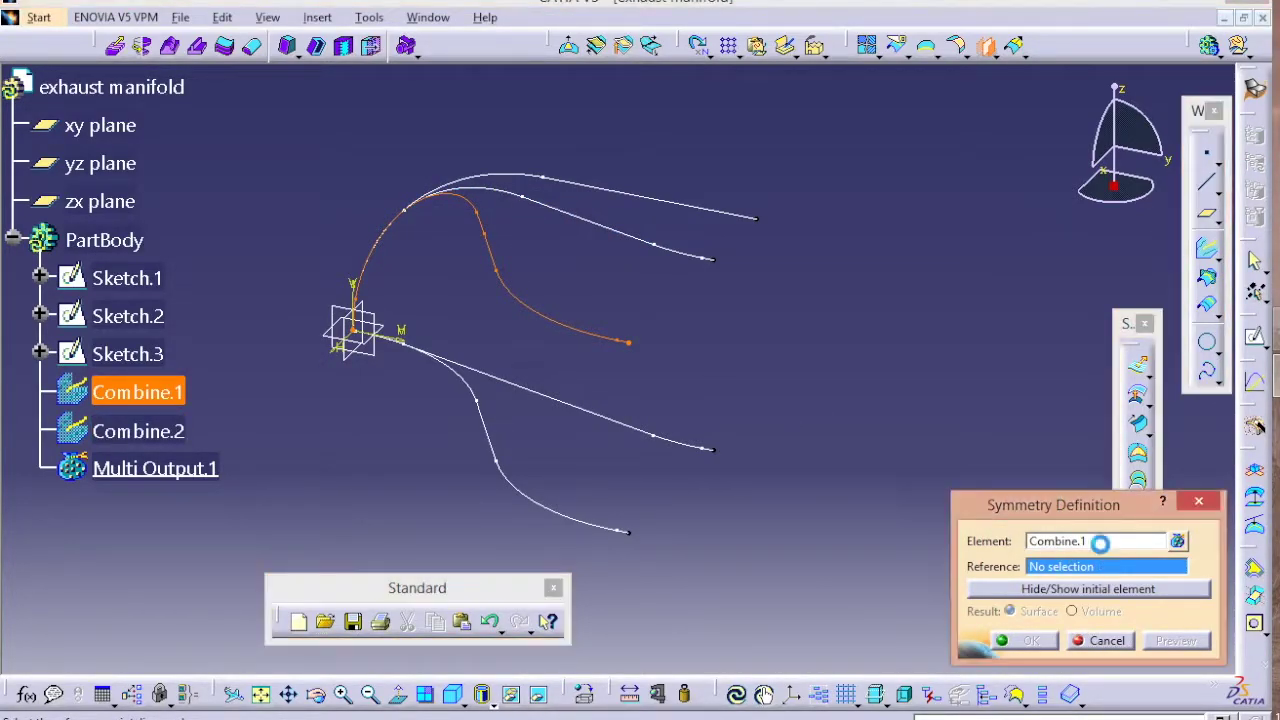
click(1178, 541)
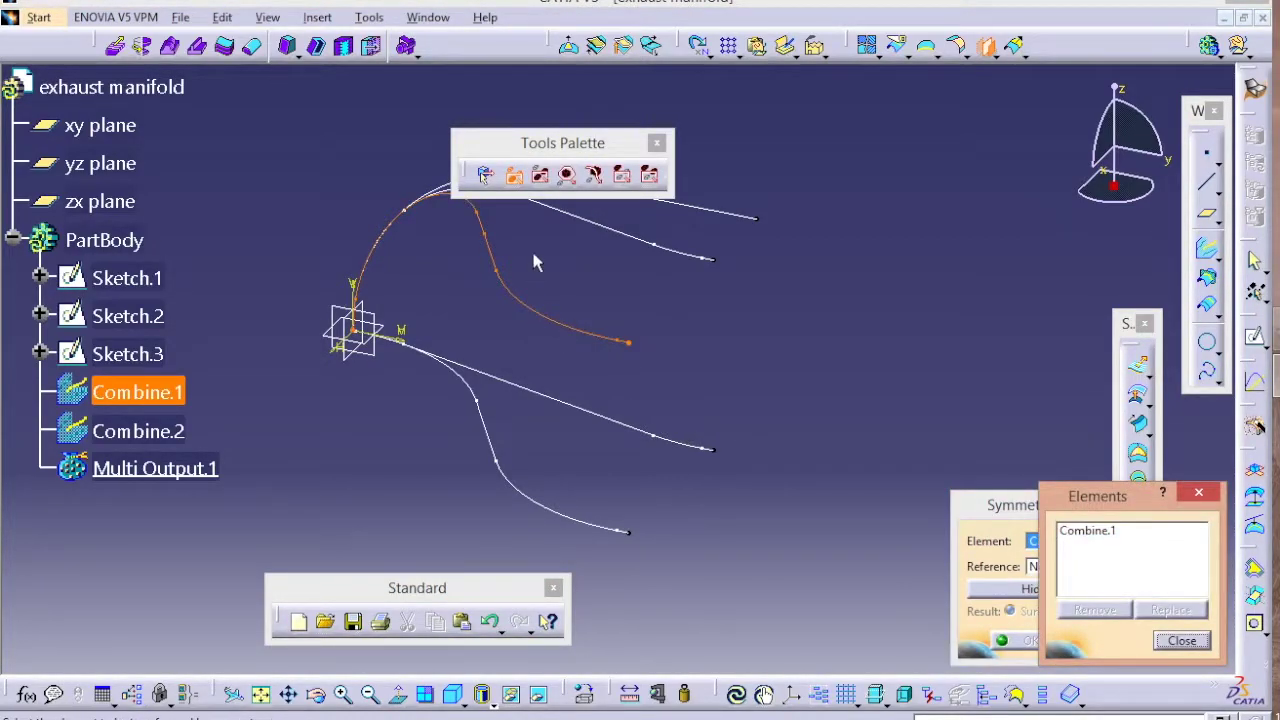
double_click(586, 216)
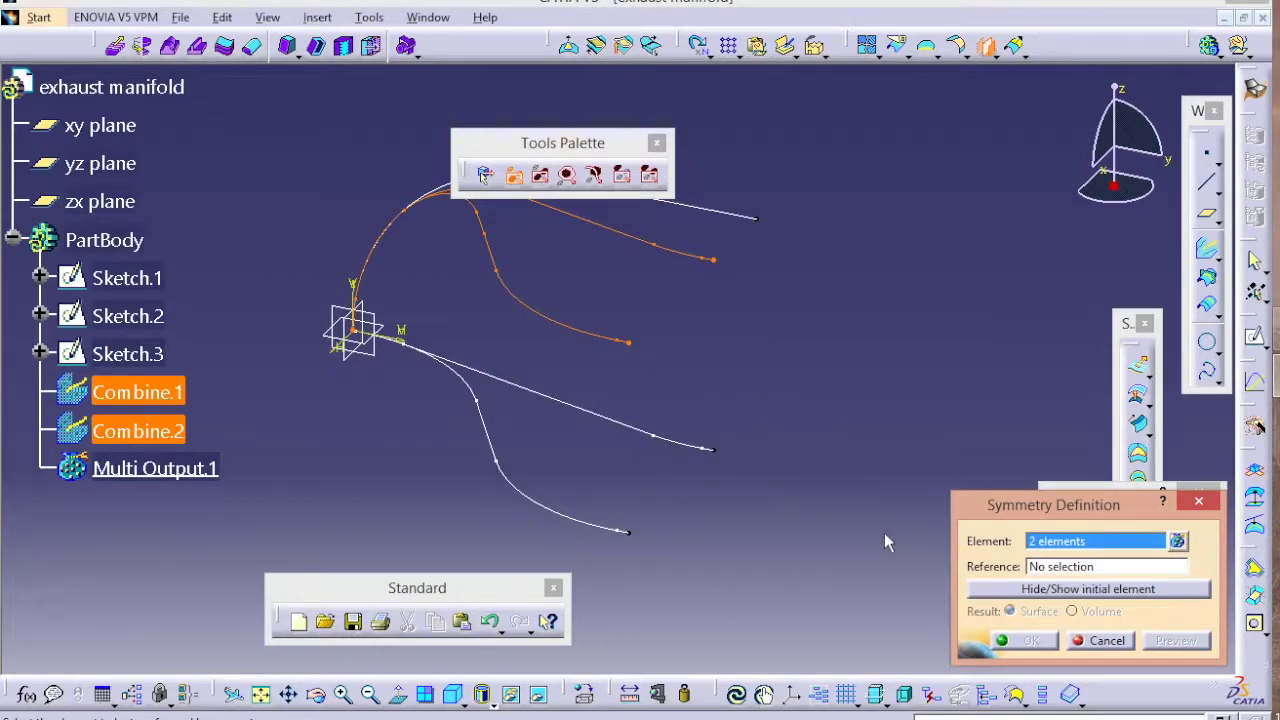
click(1038, 568)
click(102, 166)
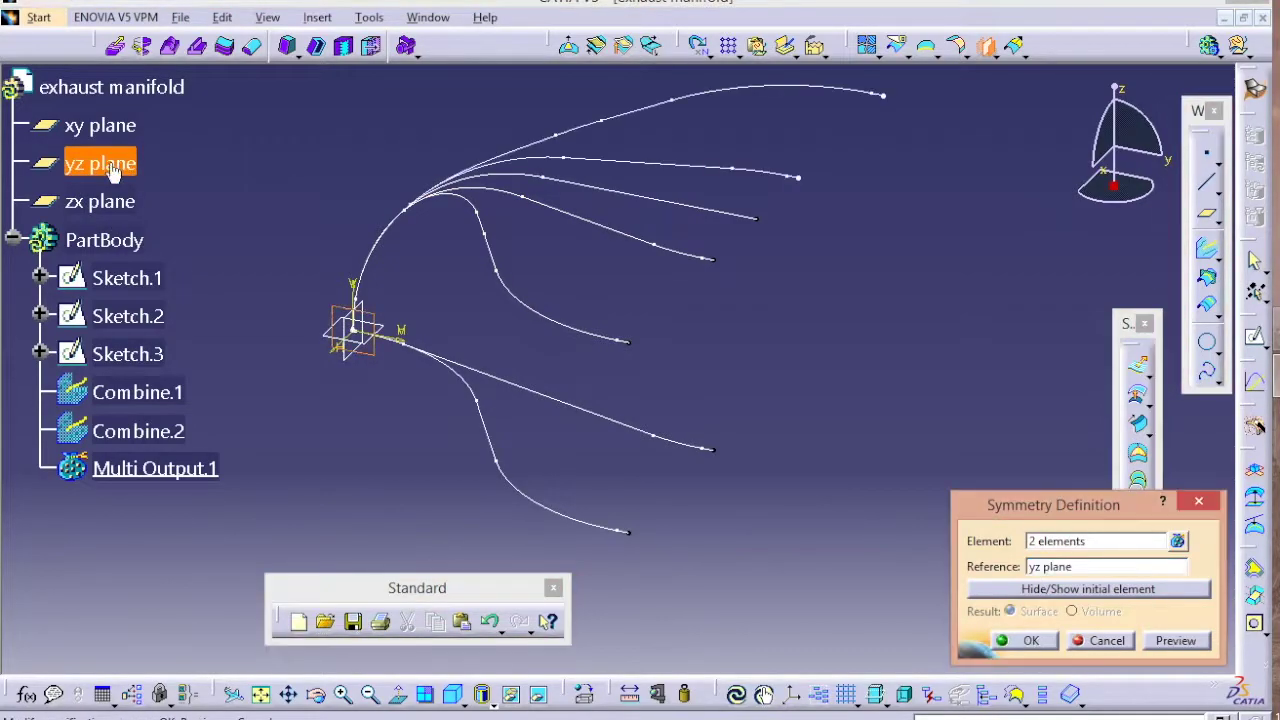
click(1020, 640)
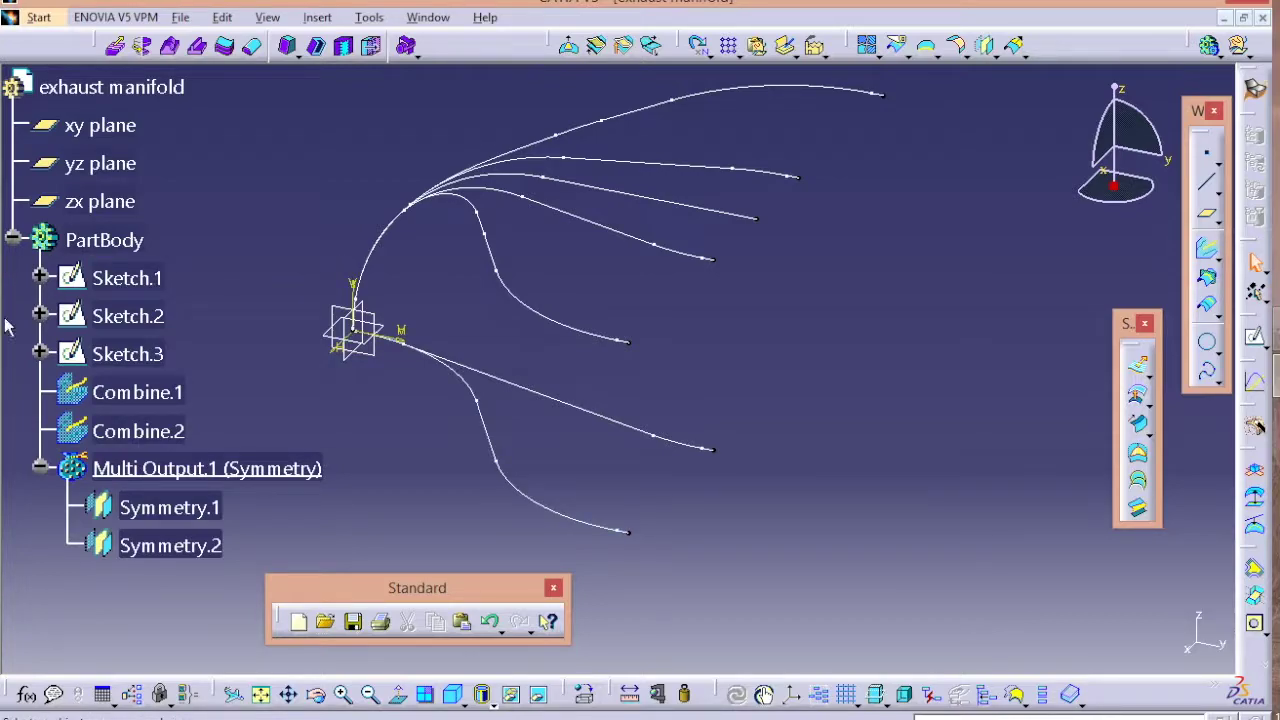
Hide Sketch.1, Sketch.2 and Sketch.3, leaving the combined and mirrored curves shown
right_click(130, 283)
click(190, 348)
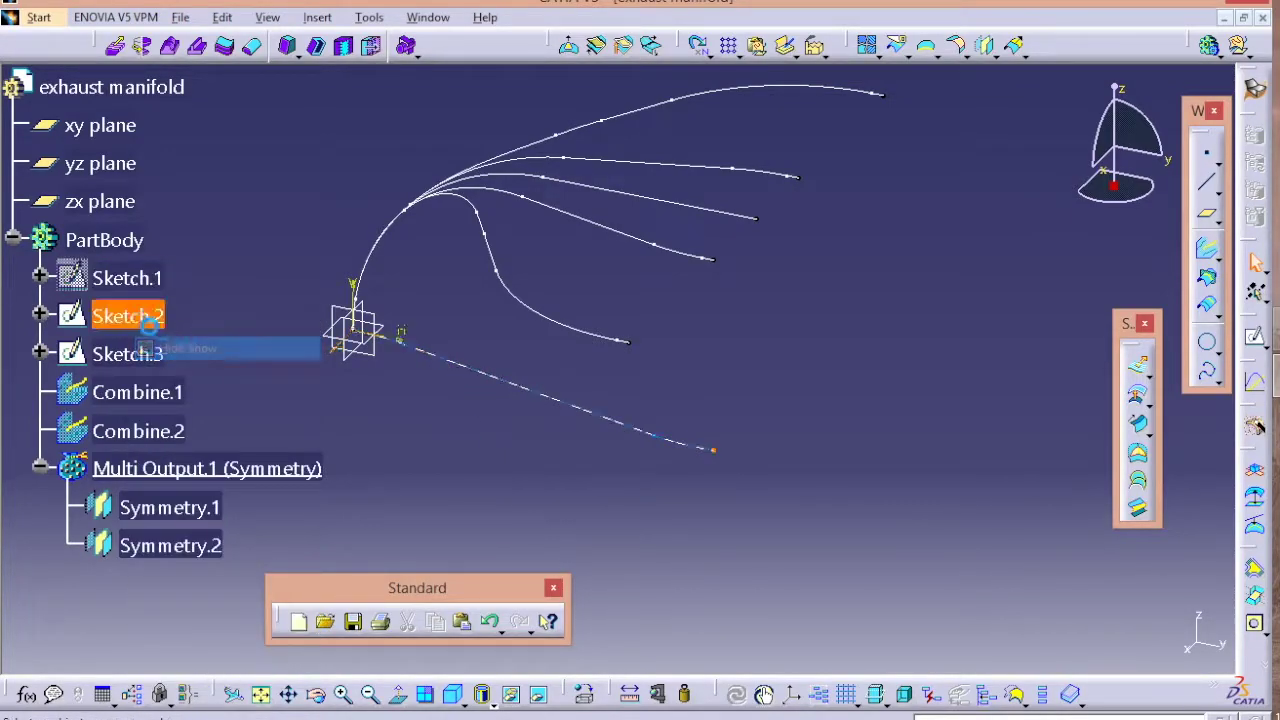
right_click(140, 320)
click(190, 377)
right_click(140, 345)
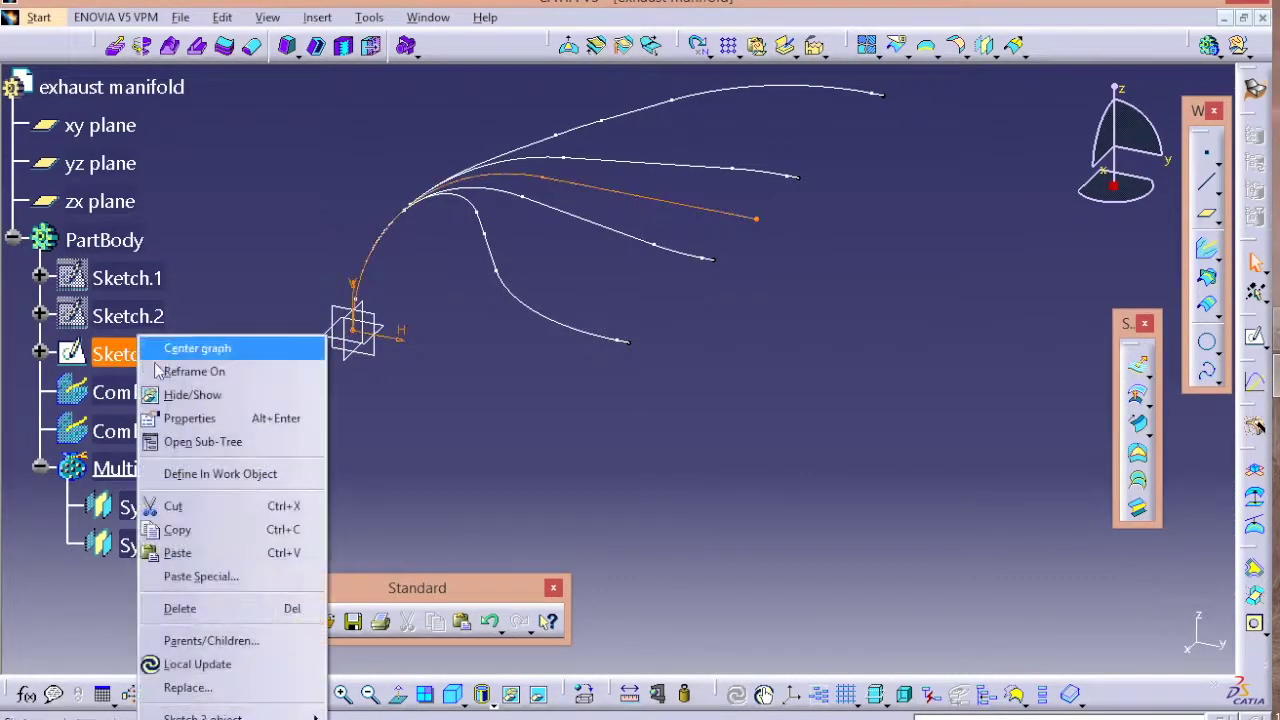
click(192, 394)
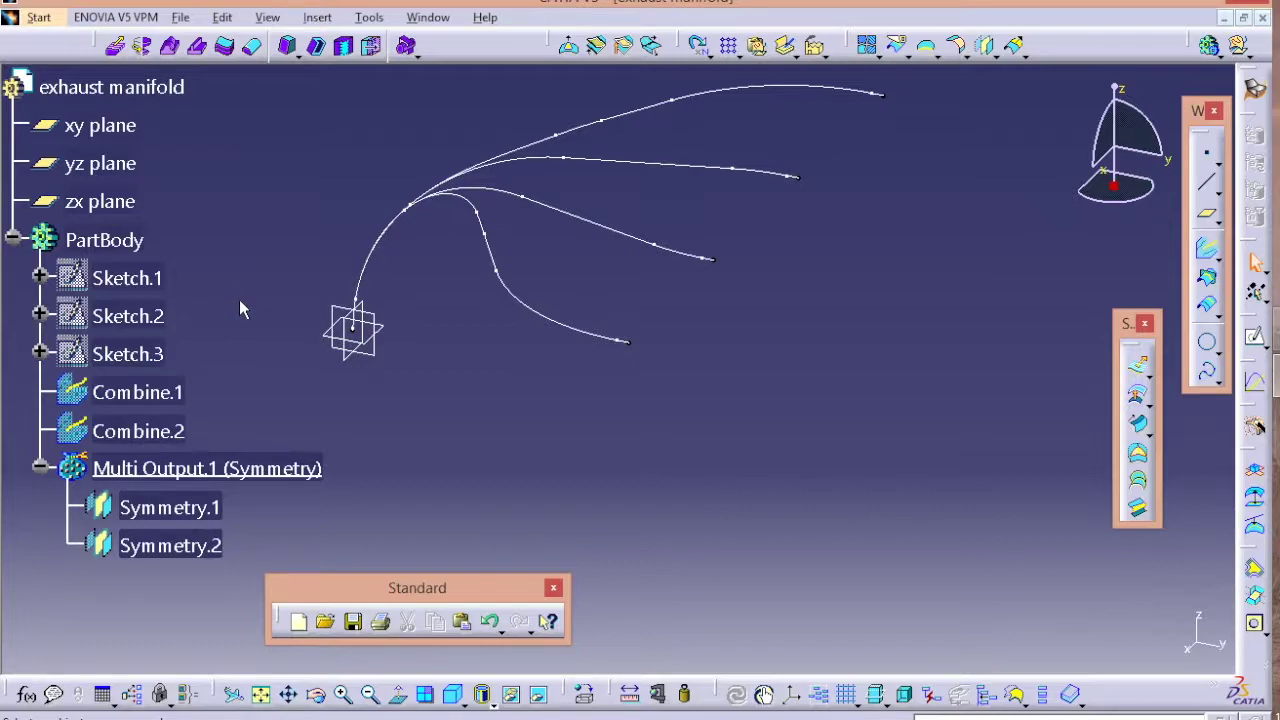
Start a sketch on the xy plane and draw a circle about 38 mm in diameter centred on the origin
click(150, 240)
click(115, 132)
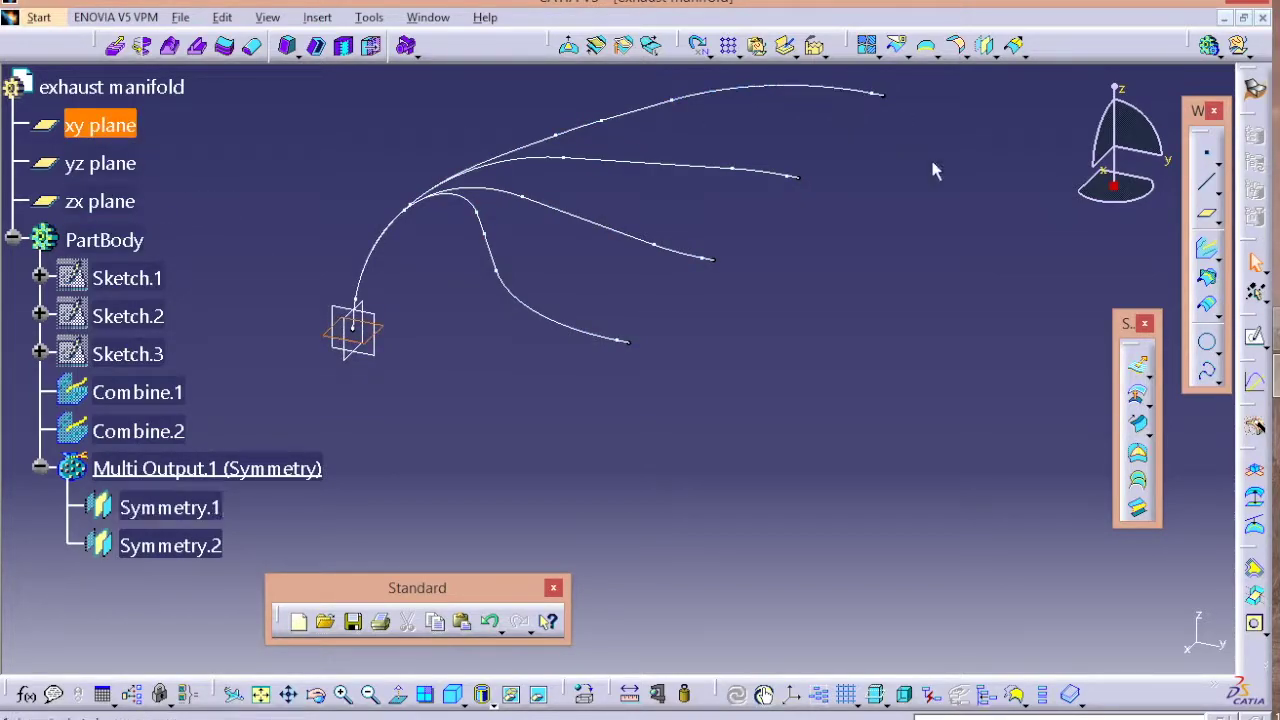
click(1255, 337)
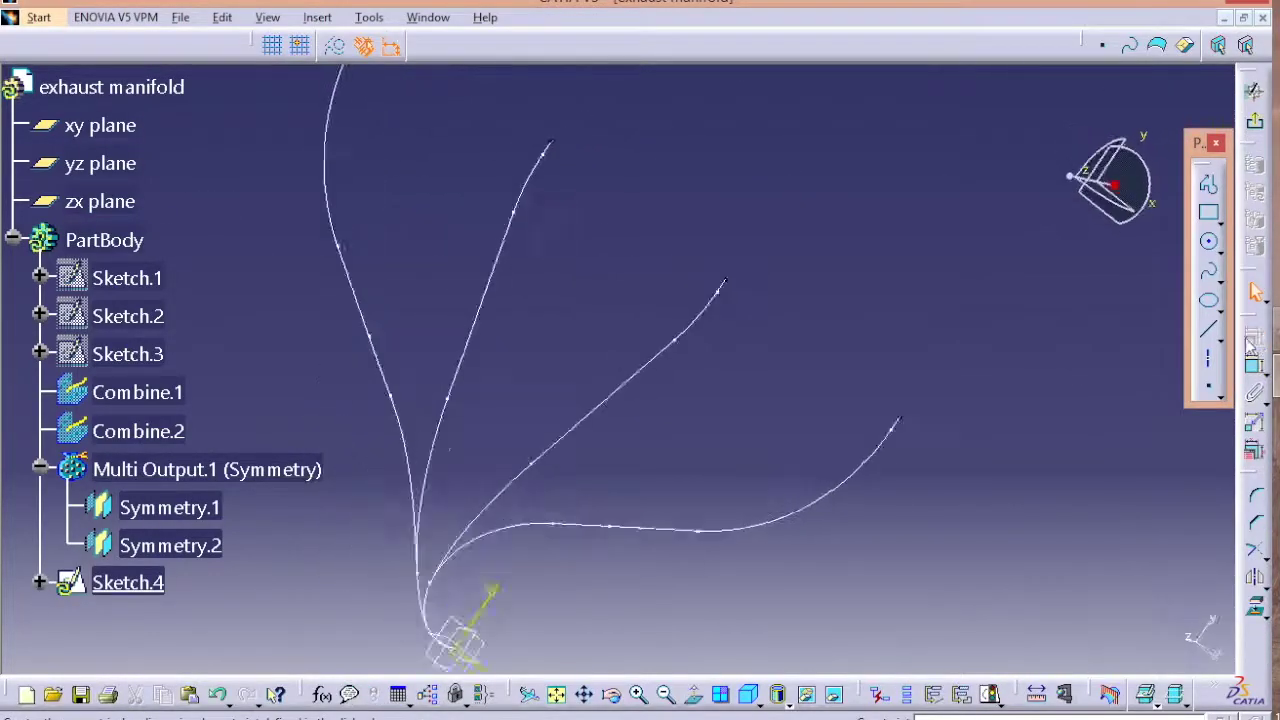
middle_drag(936, 426, 914, 291)
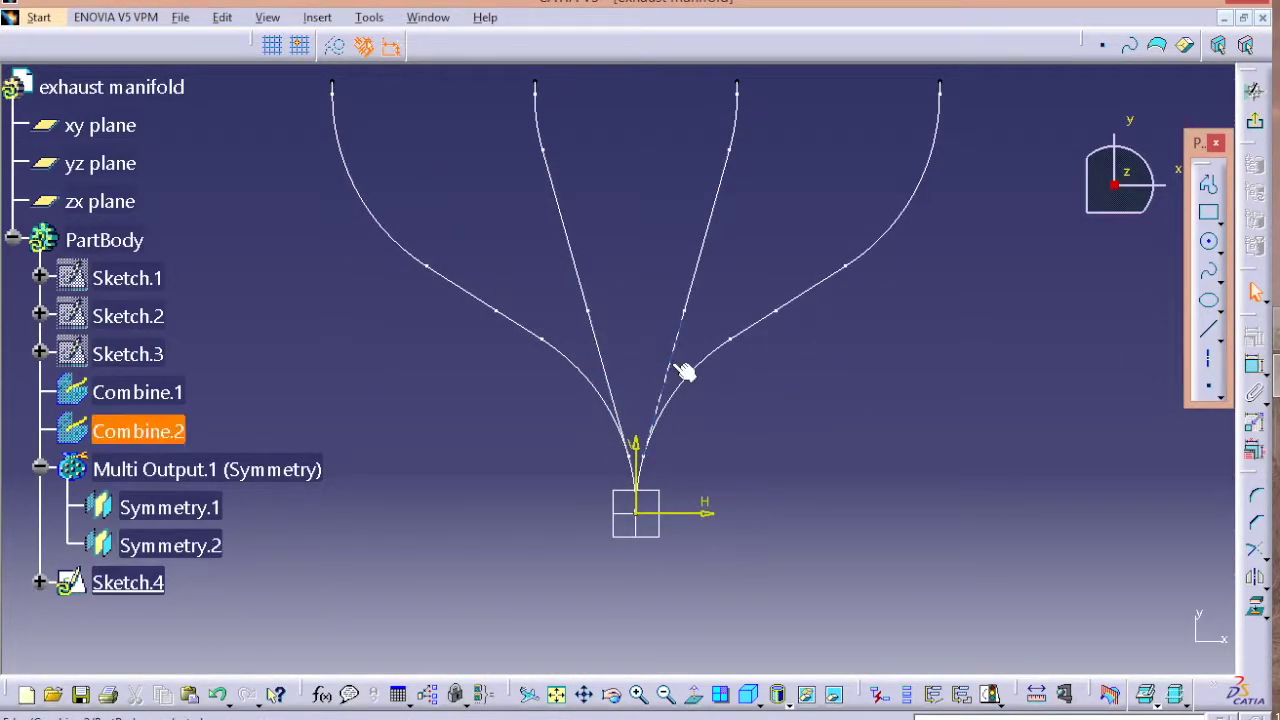
click(1208, 243)
click(637, 514)
click(672, 480)
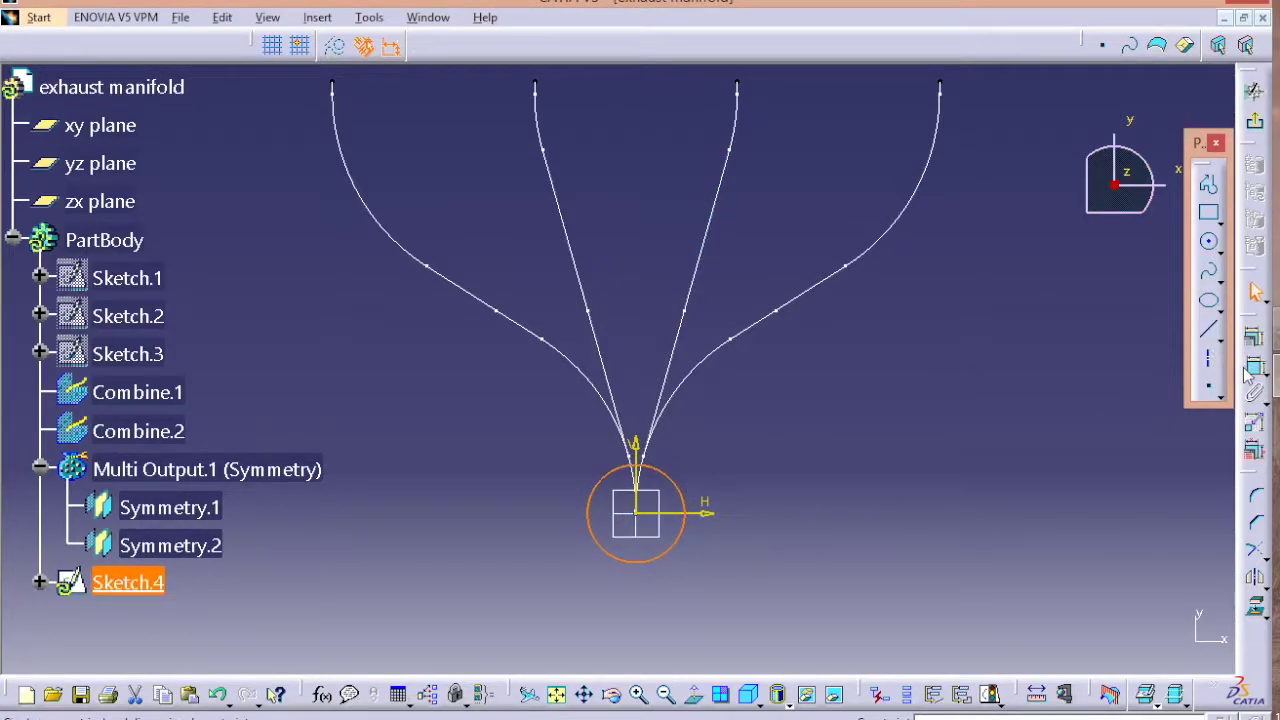
Dimension the circle at the origin and set its diameter to 60 mm
click(740, 437)
double_click(742, 430)
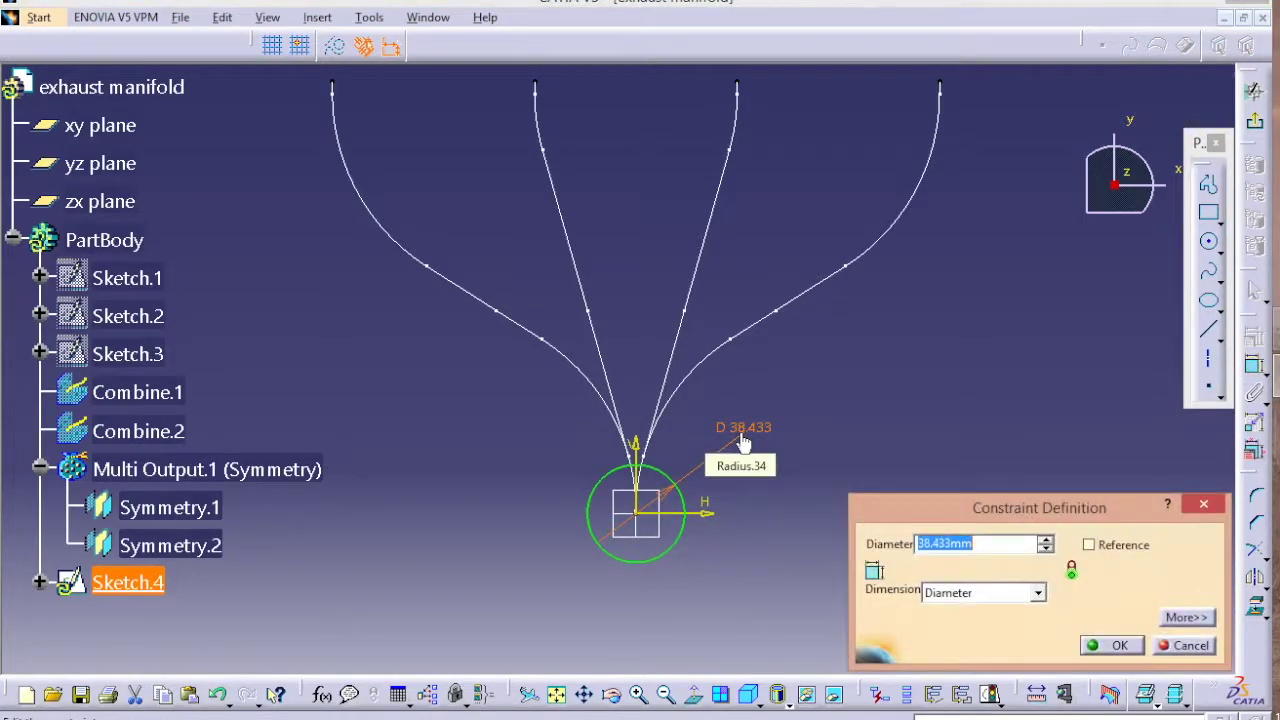
text(60mm)
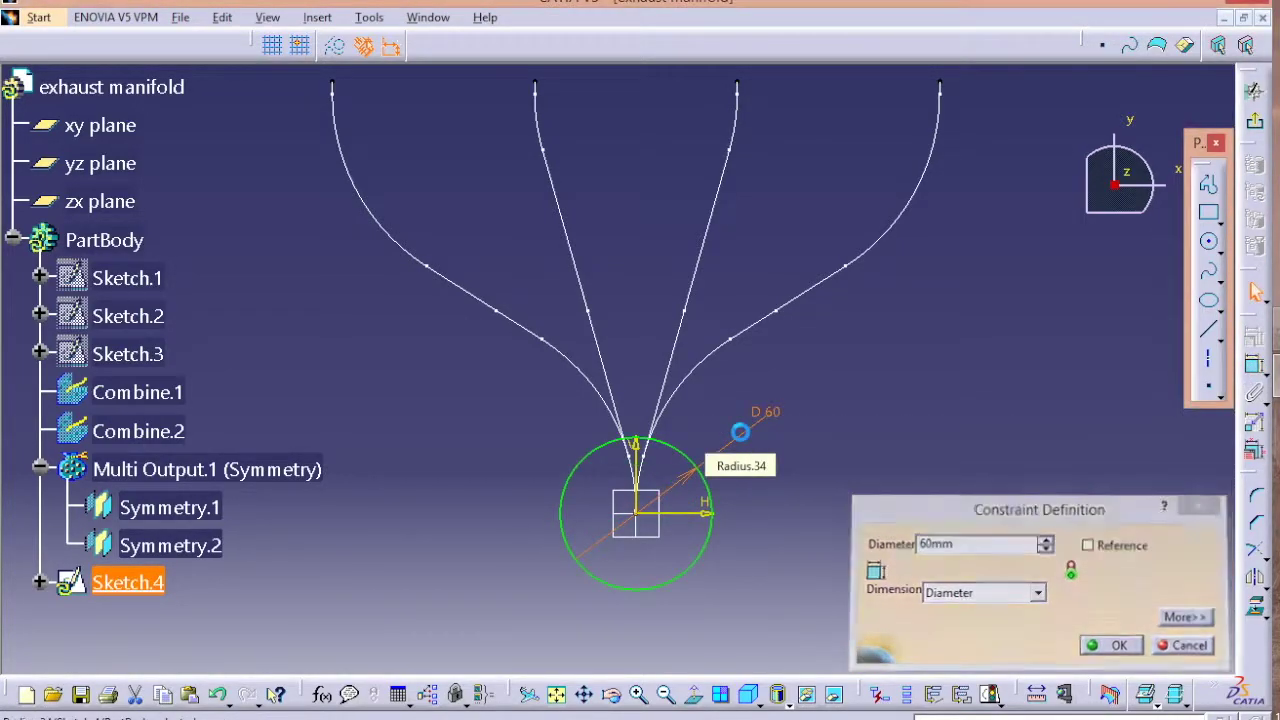
key(Return)
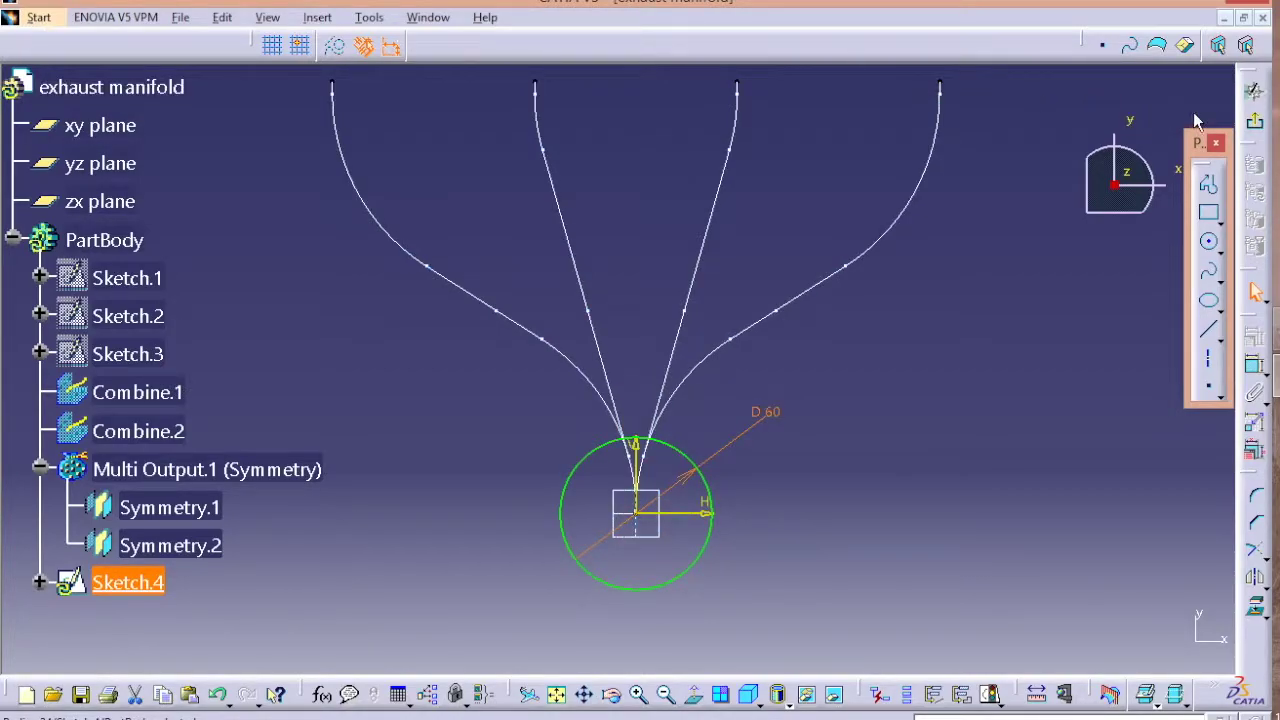
Exit the circle sketch and switch to the Part Design workbench
click(1254, 120)
click(39, 17)
mouse_move(207, 97)
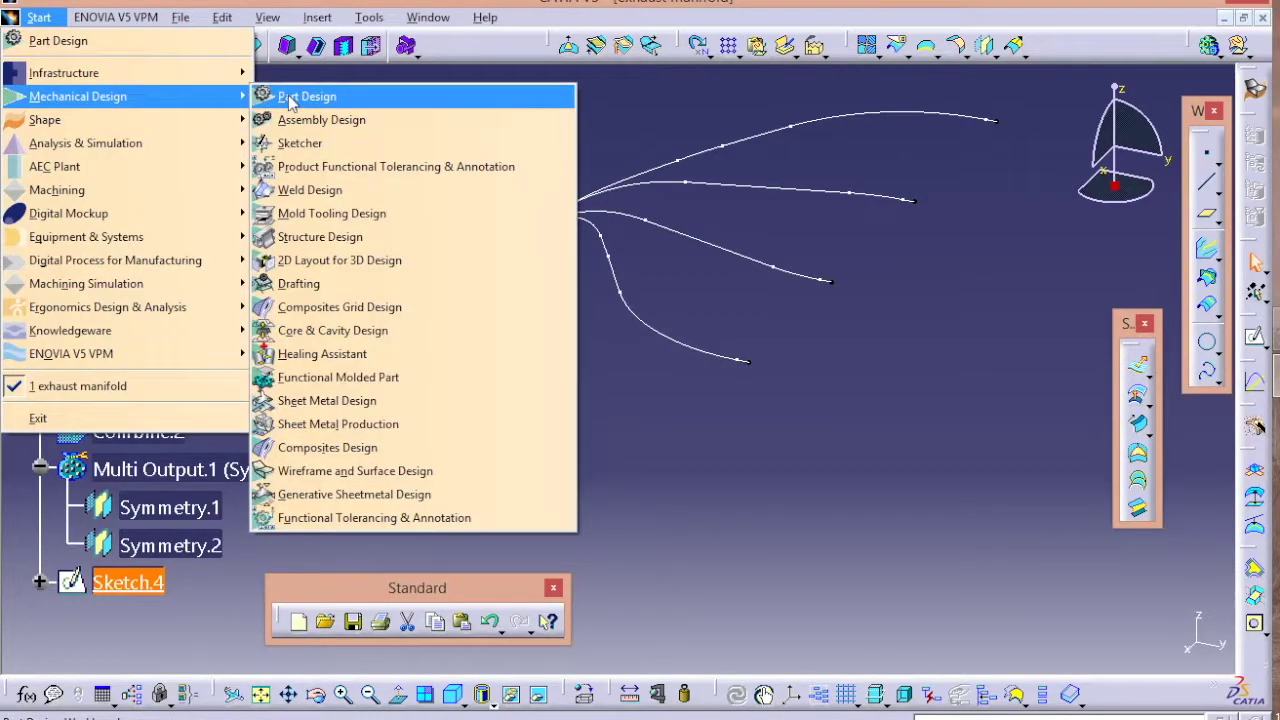
click(292, 97)
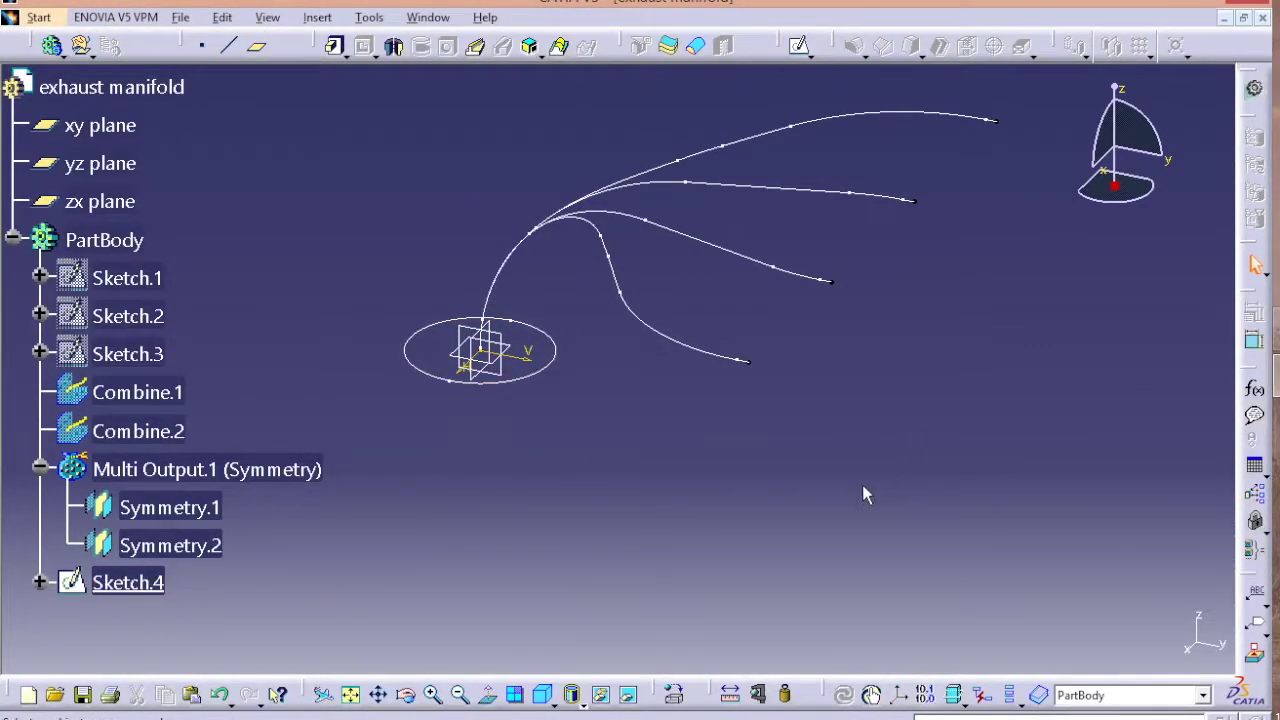
Create a solid Rib from the Sketch.4 circle along the Combine.1 center curve, with Keep angle profile control
click(476, 46)
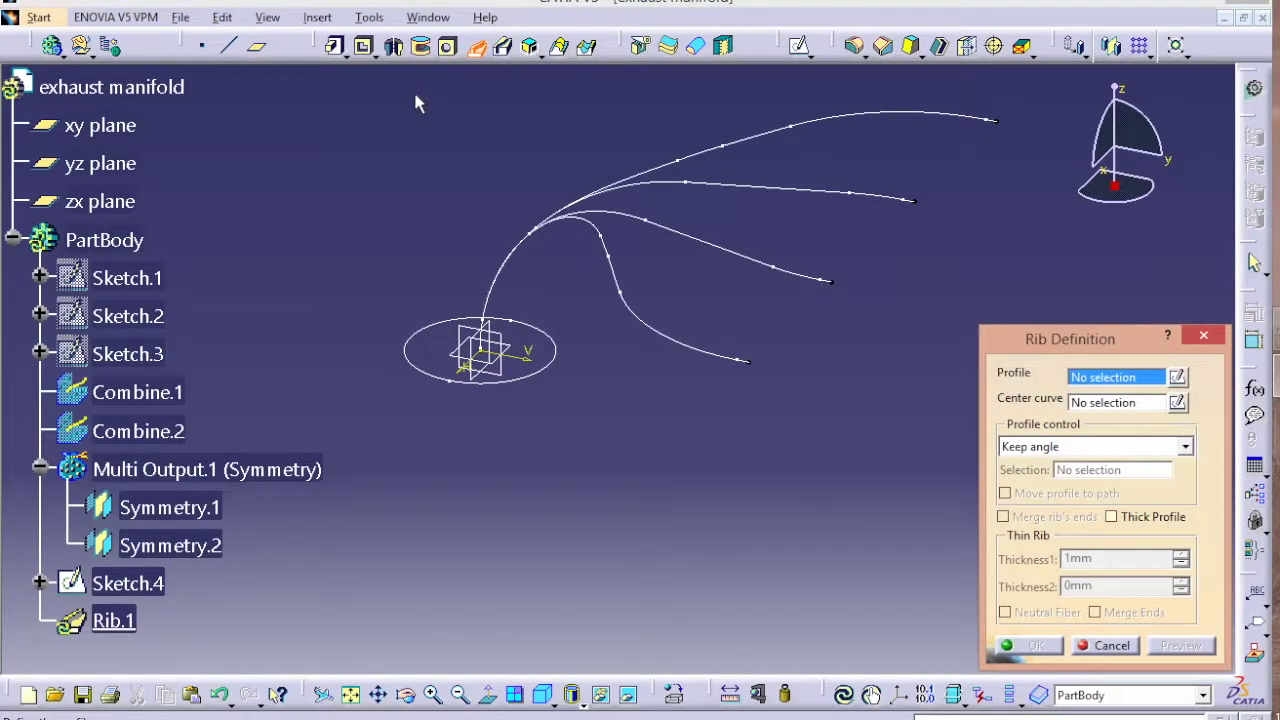
click(416, 360)
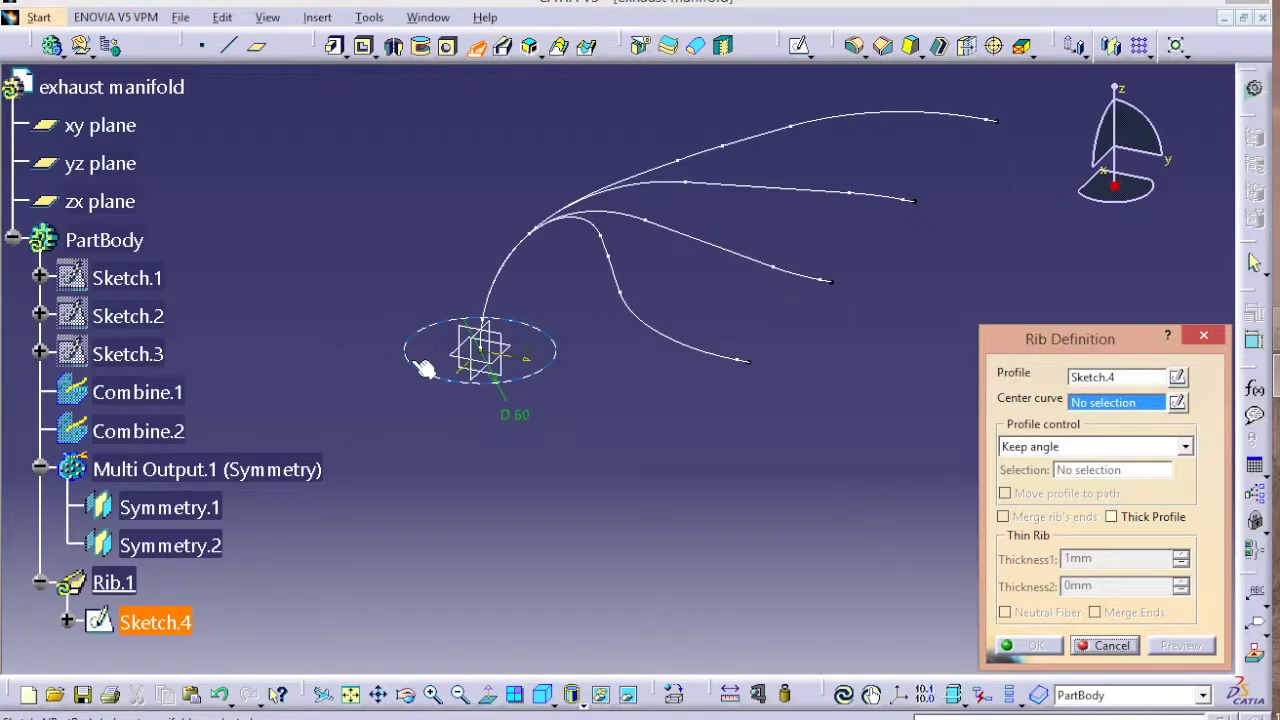
click(176, 396)
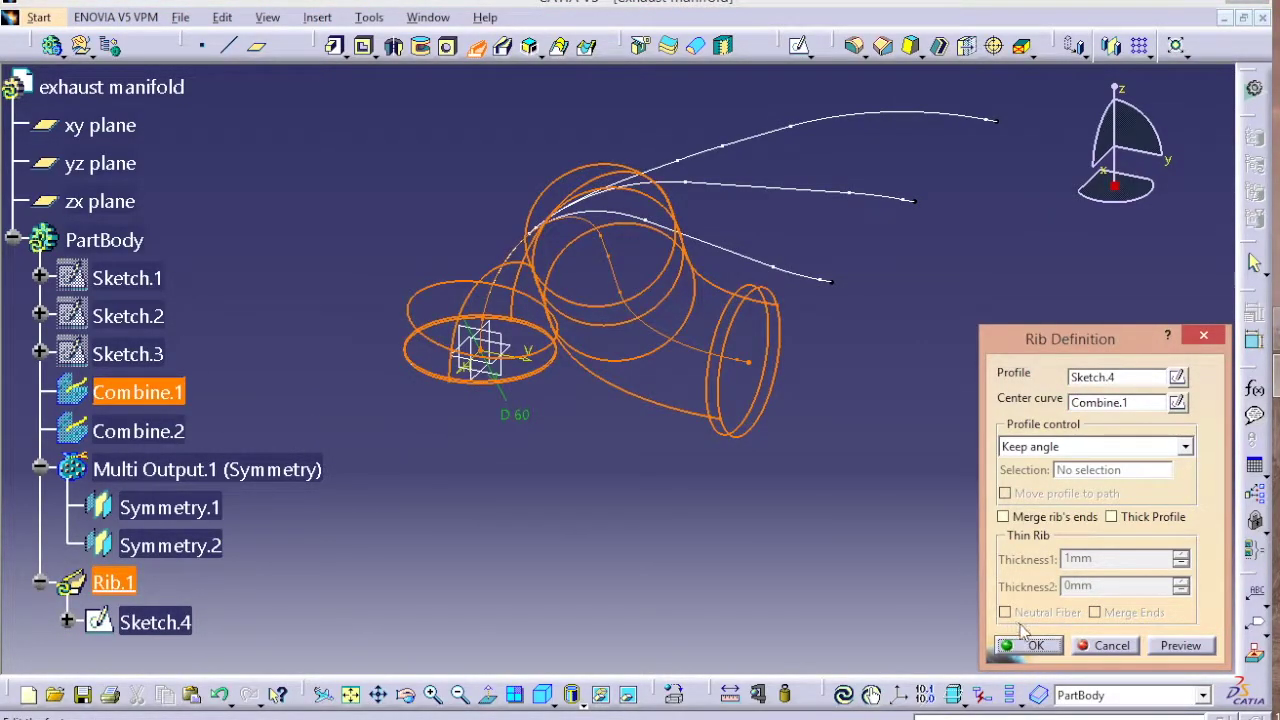
click(1030, 645)
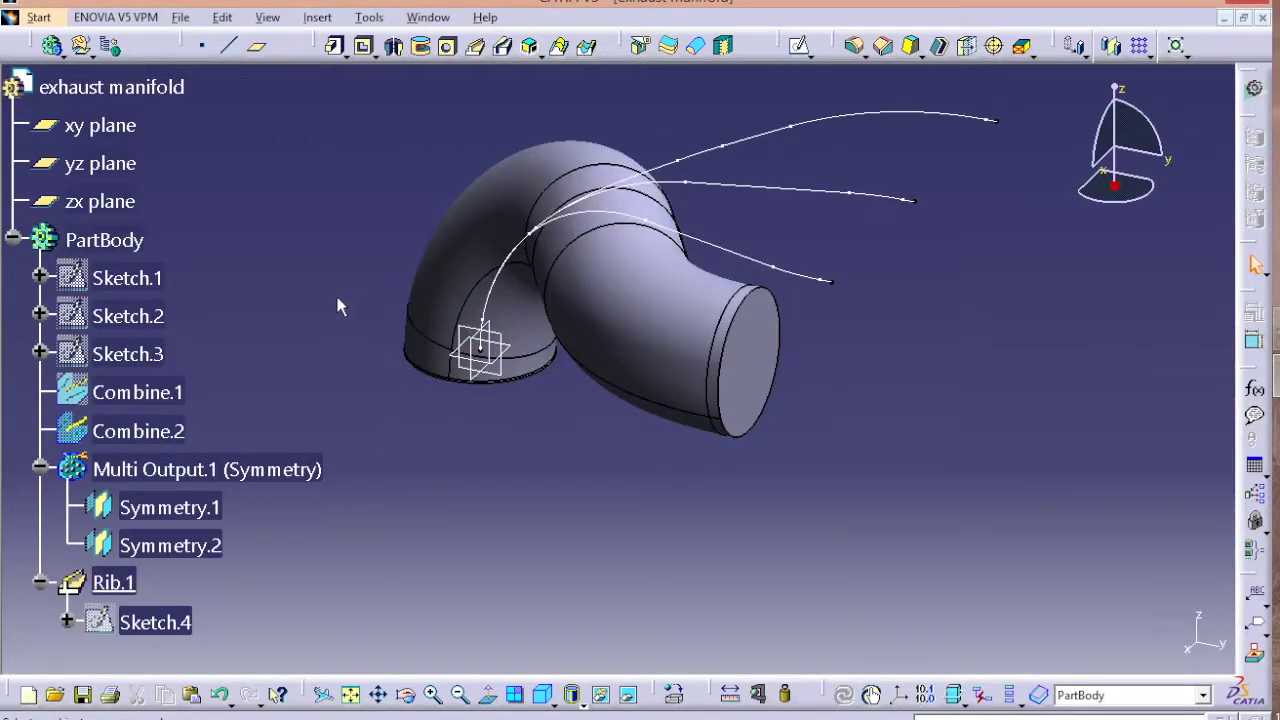
Create a second Rib from Sketch.4 along the Combine.2 center curve and dismiss the warnings window
click(476, 46)
click(160, 621)
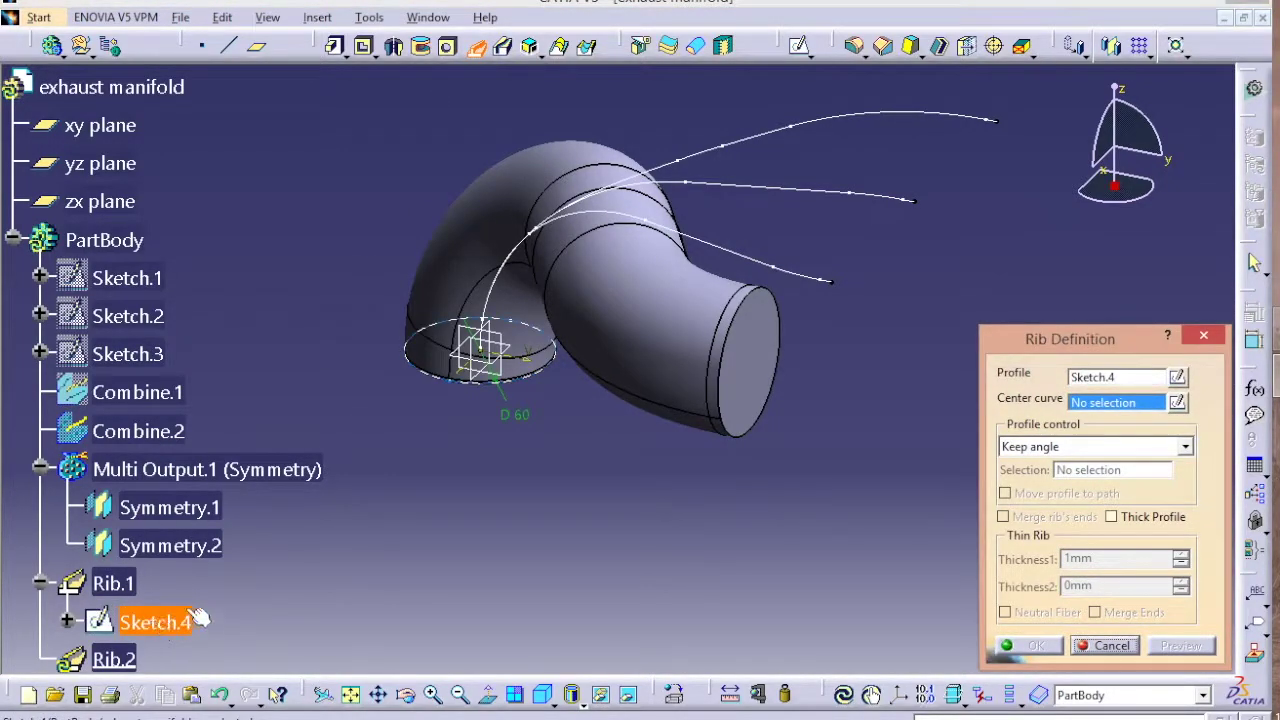
click(166, 438)
click(1031, 643)
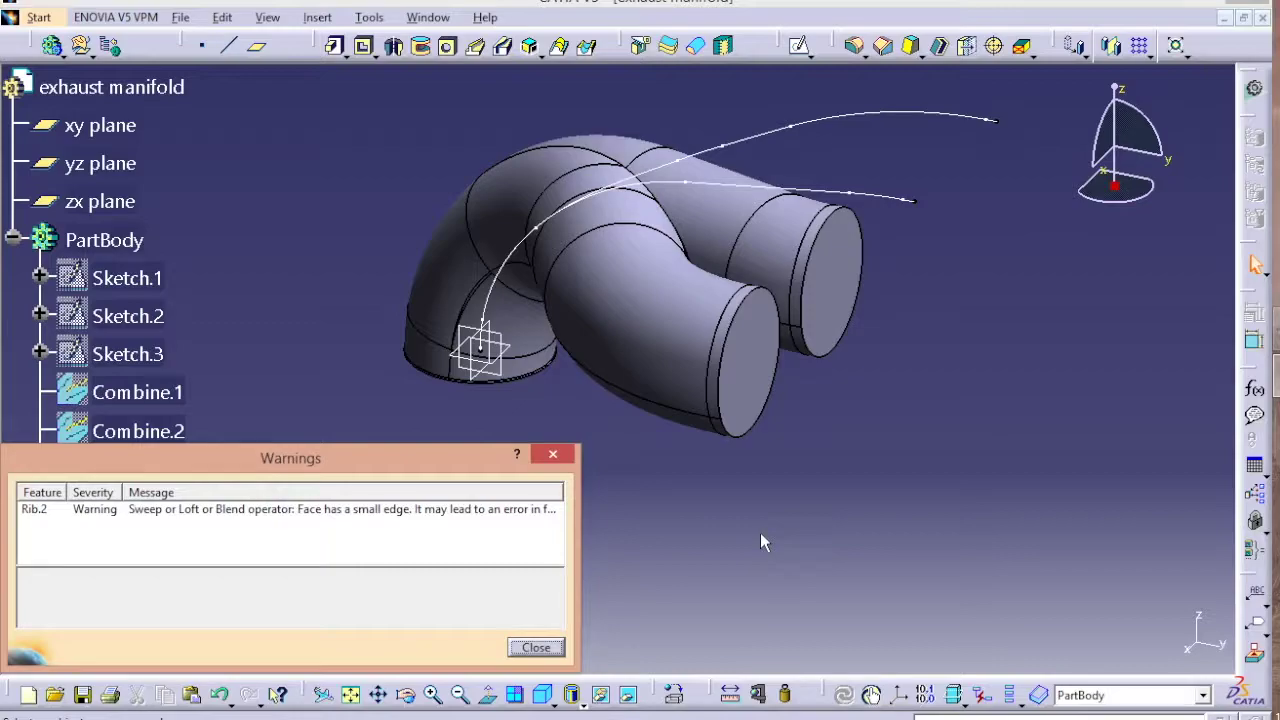
click(537, 648)
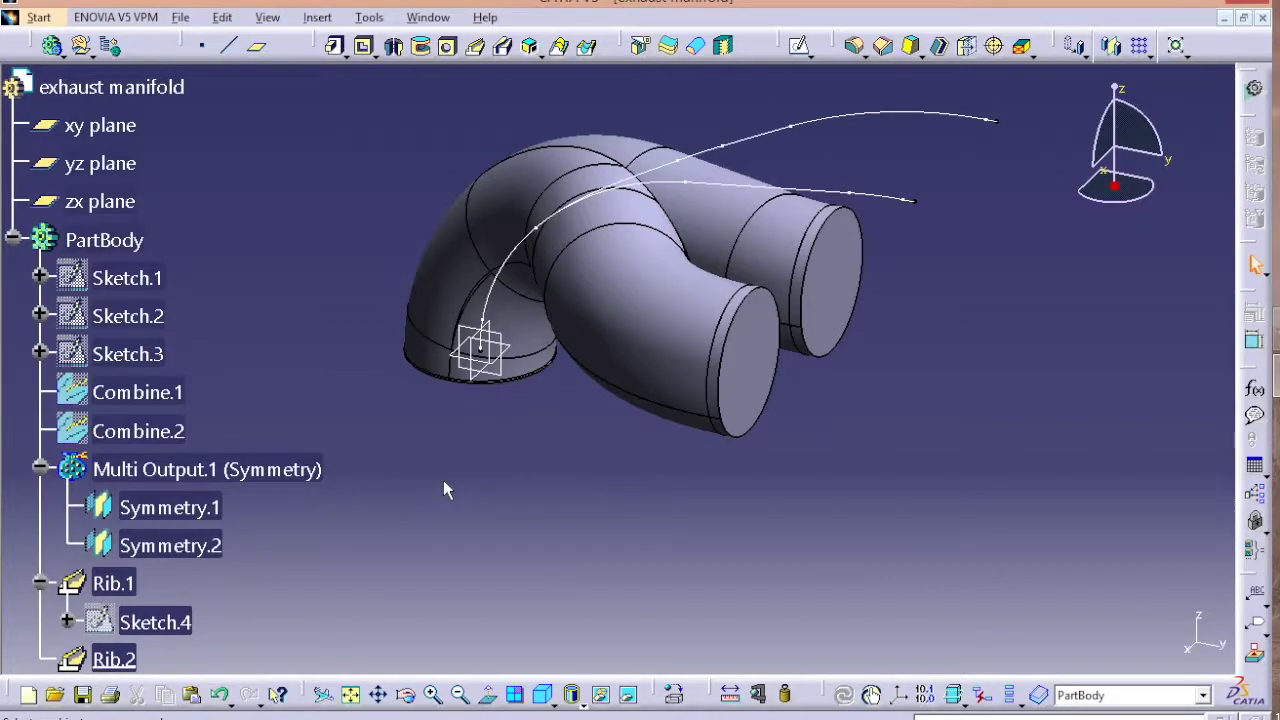
Create a third Rib using Sketch.4 as profile and Symmetry.2 as center curve
click(475, 45)
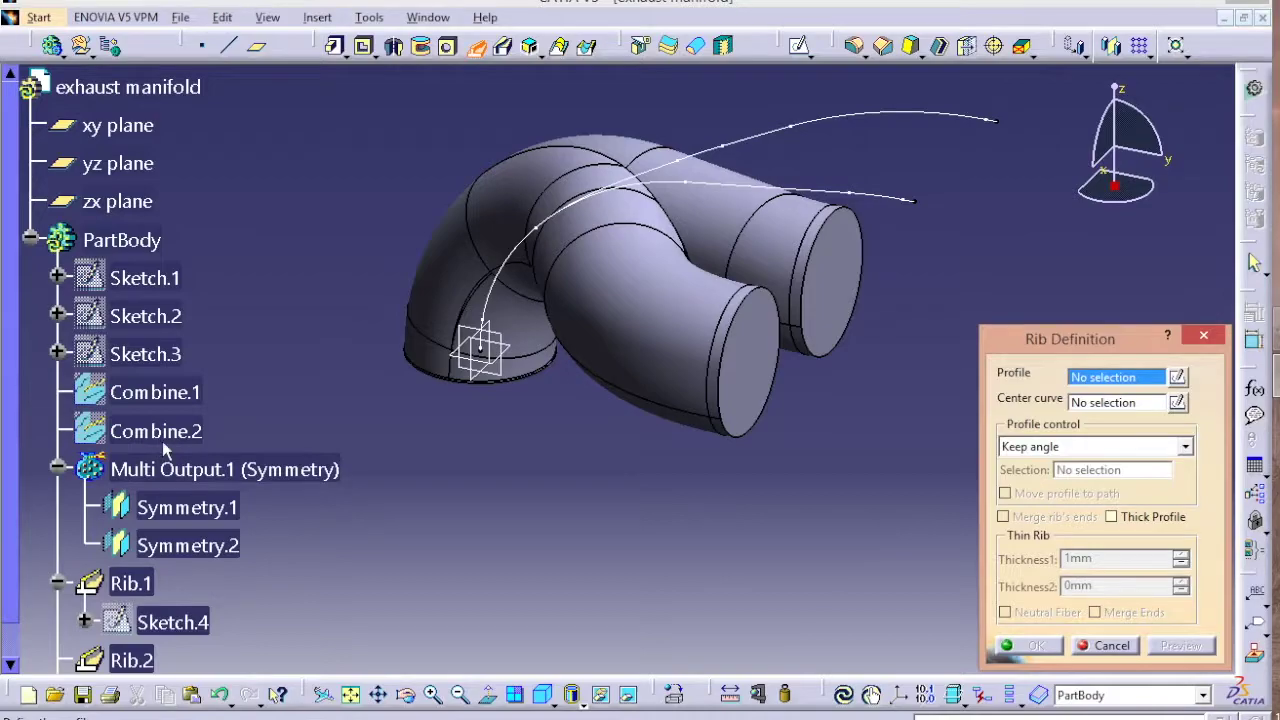
click(172, 621)
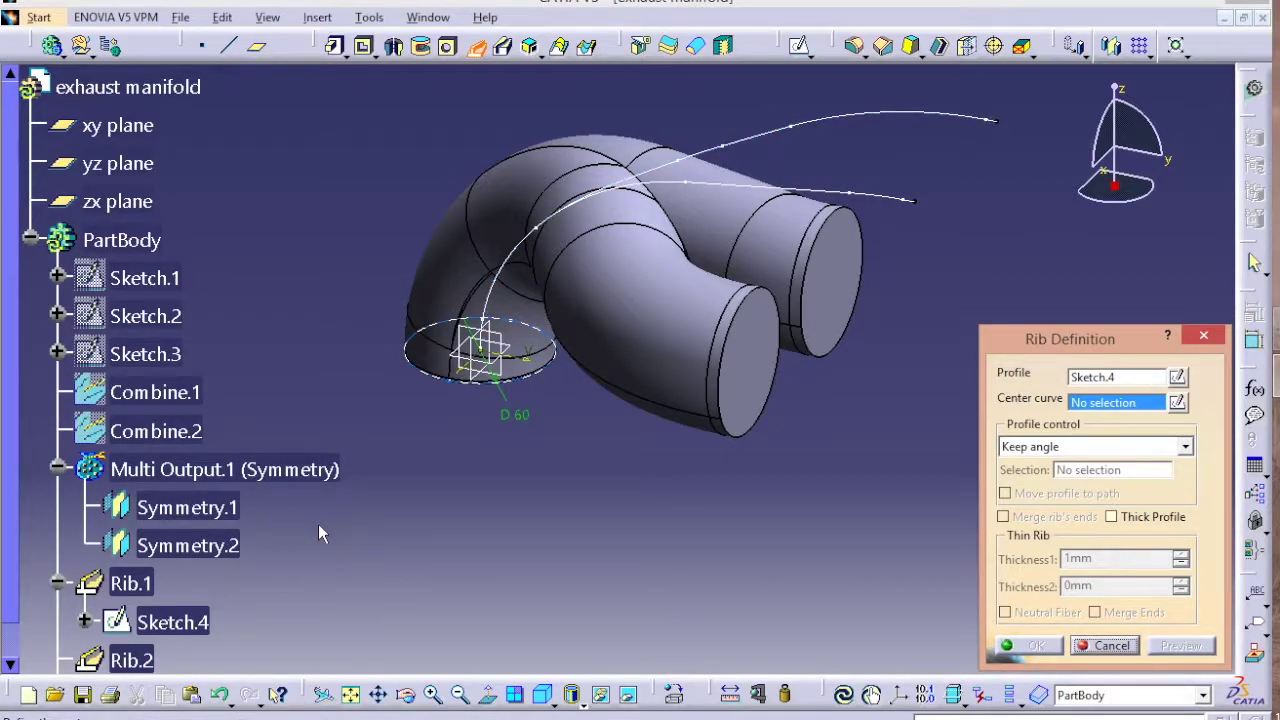
click(247, 549)
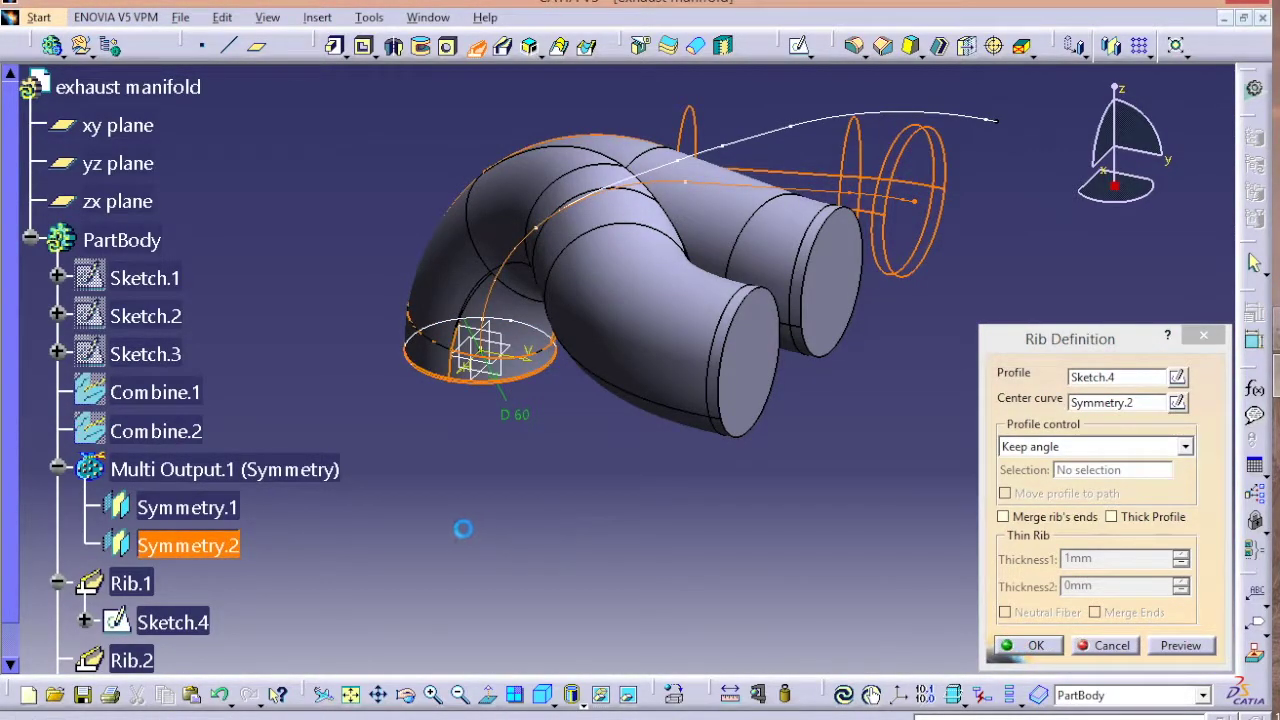
key(Return)
Create a fourth Rib using Sketch.4 as profile and Symmetry.1 as center curve, and dismiss the warnings window
click(475, 45)
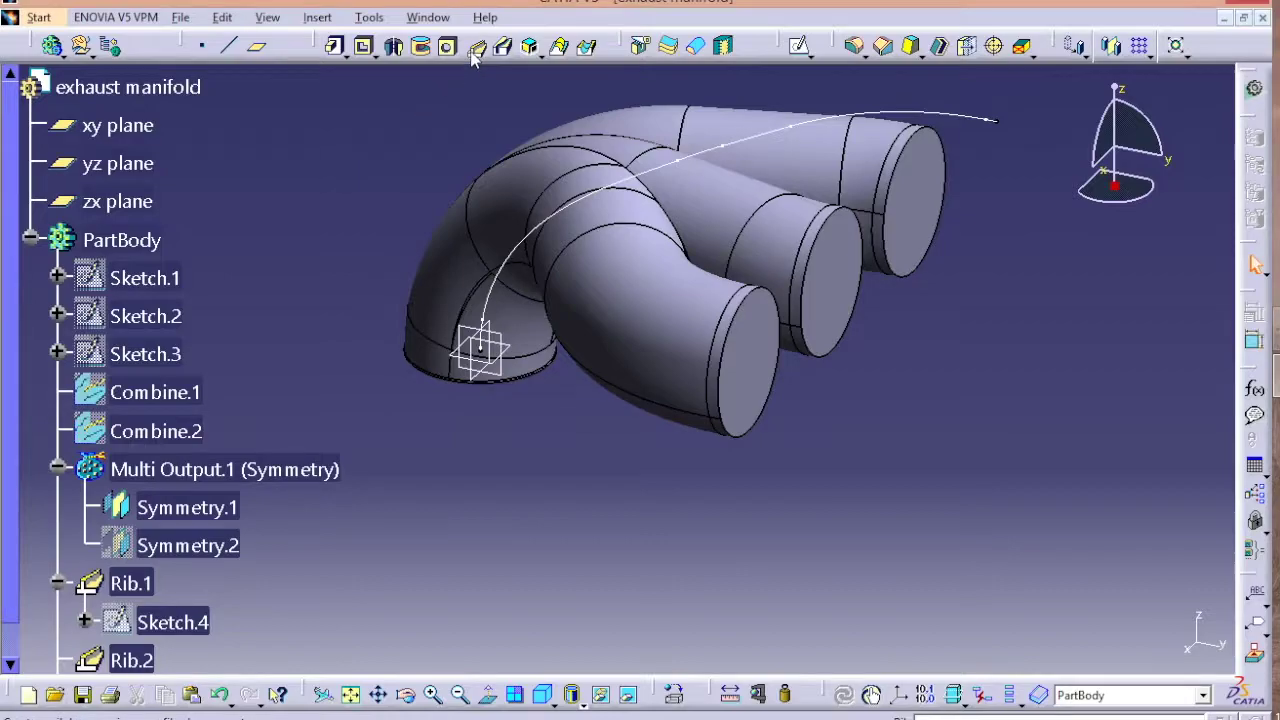
click(165, 620)
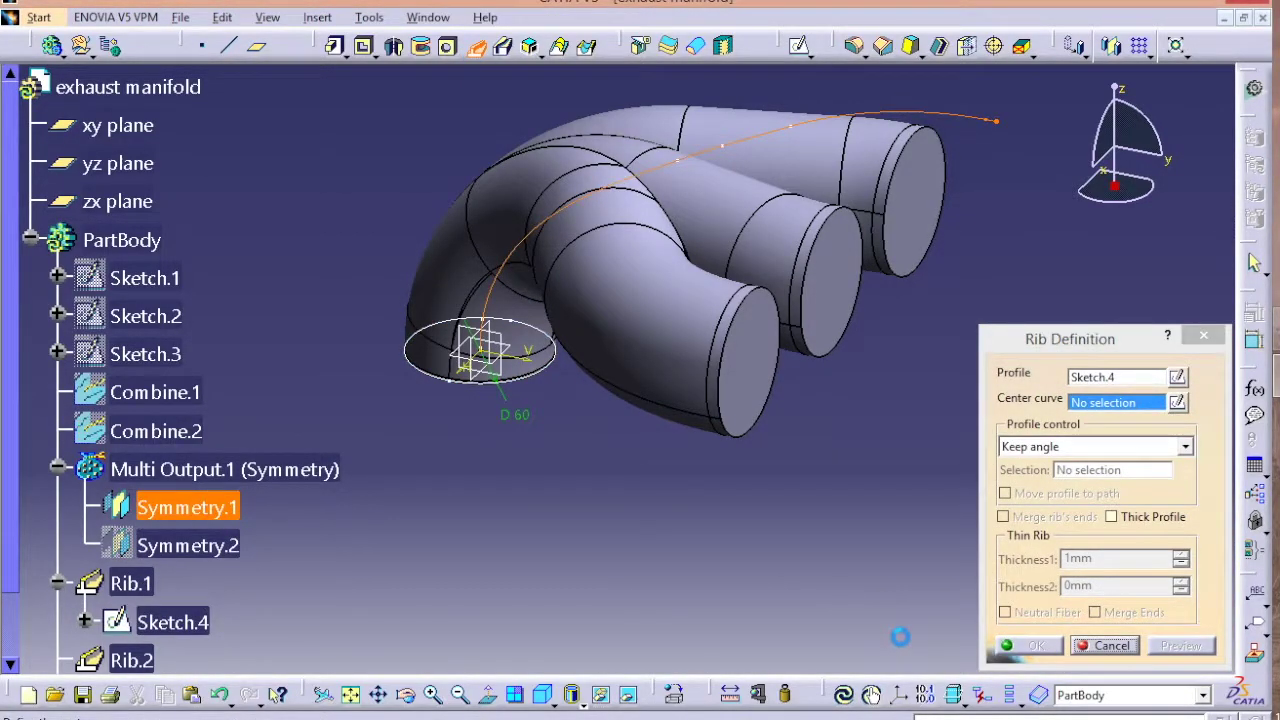
click(1022, 645)
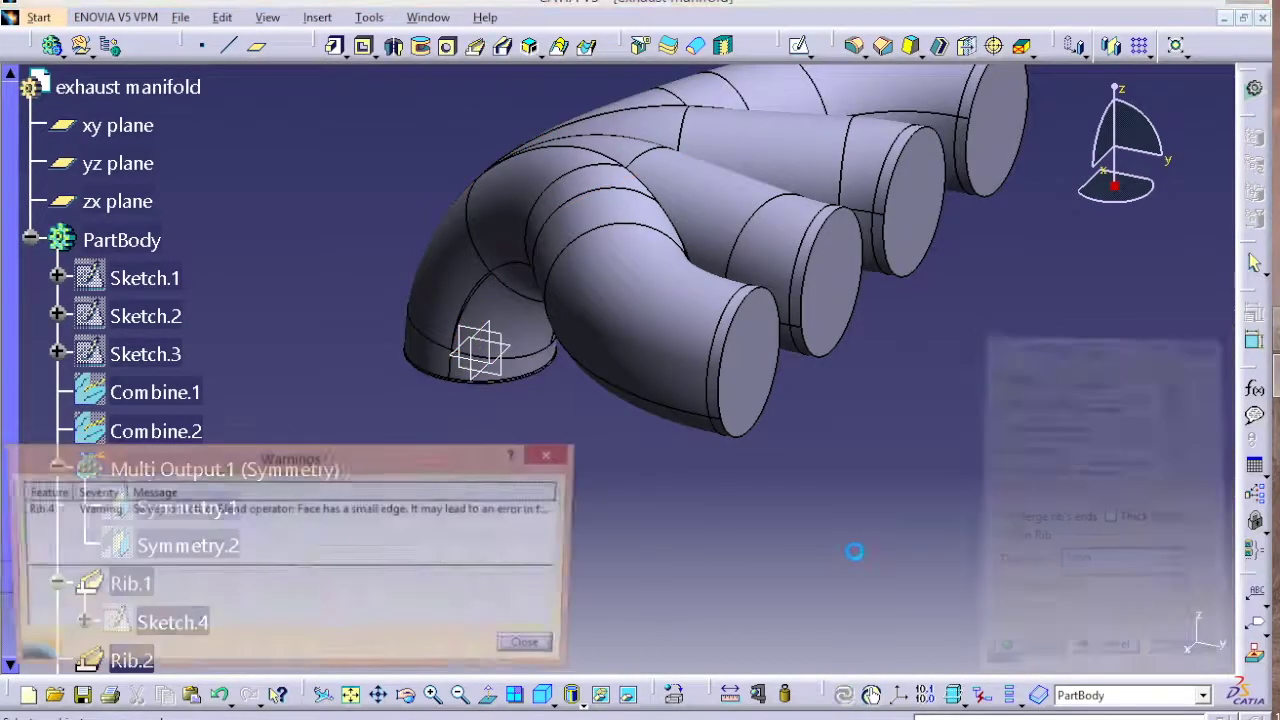
click(536, 648)
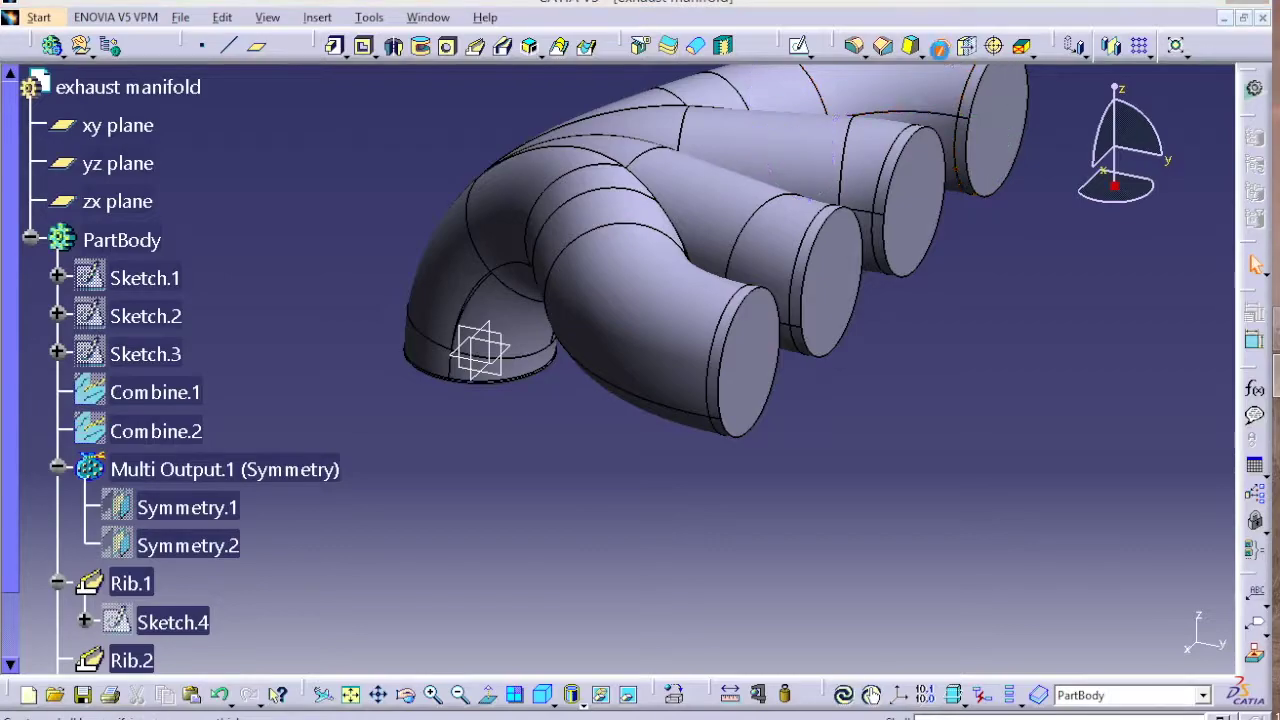
Shell the manifold with 1 mm inside thickness, removing the four runner end faces and the common collector end face
click(939, 46)
middle_drag(1055, 346, 990, 360)
click(885, 232)
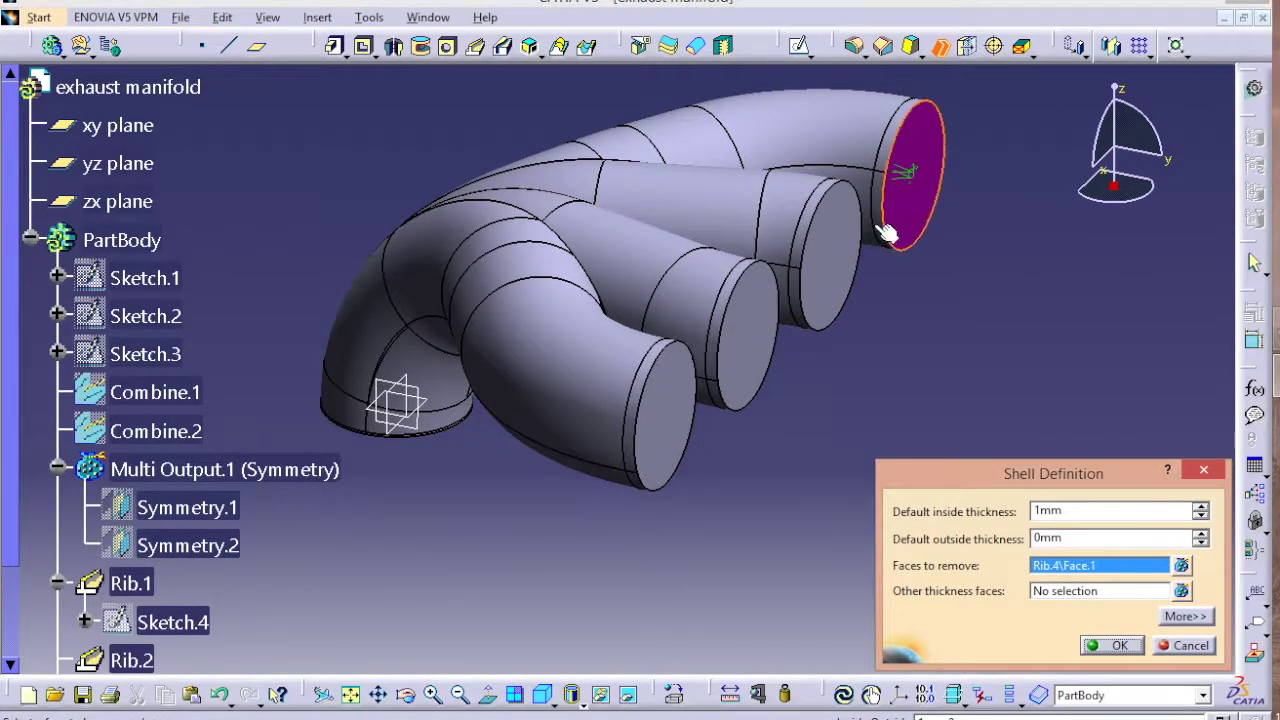
click(838, 252)
click(760, 354)
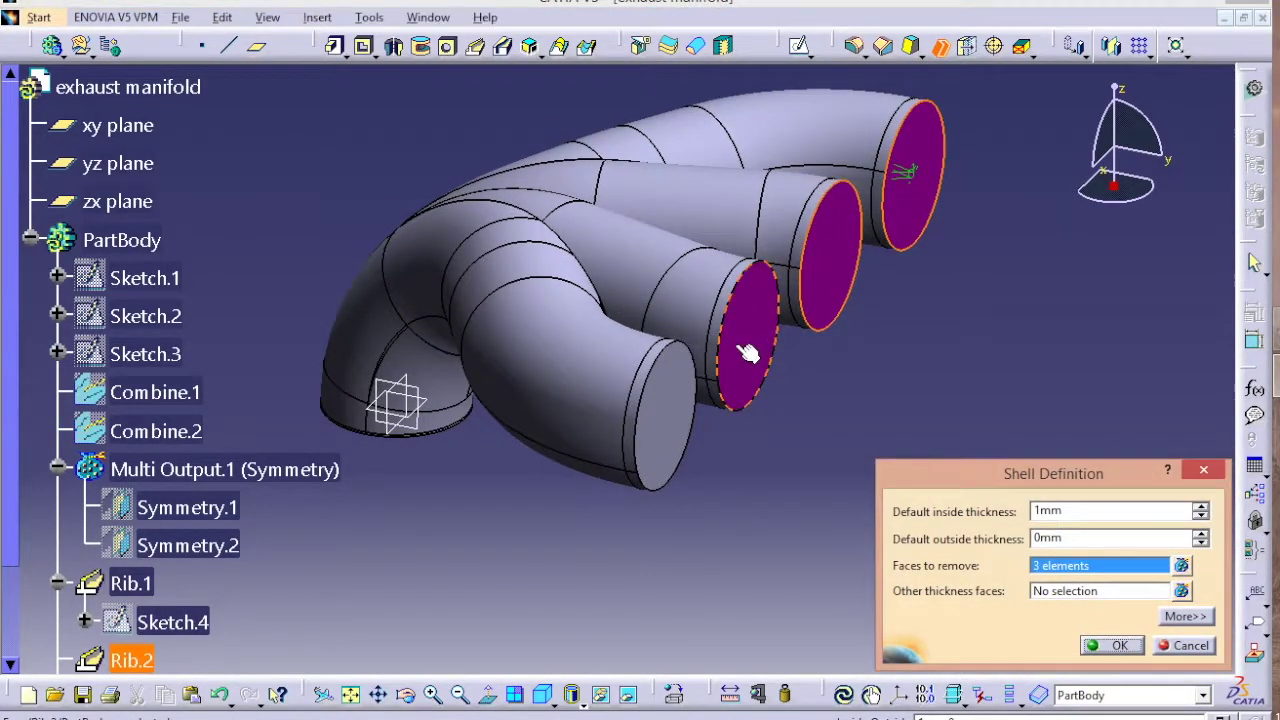
click(663, 411)
middle_drag(385, 512, 600, 255)
click(591, 247)
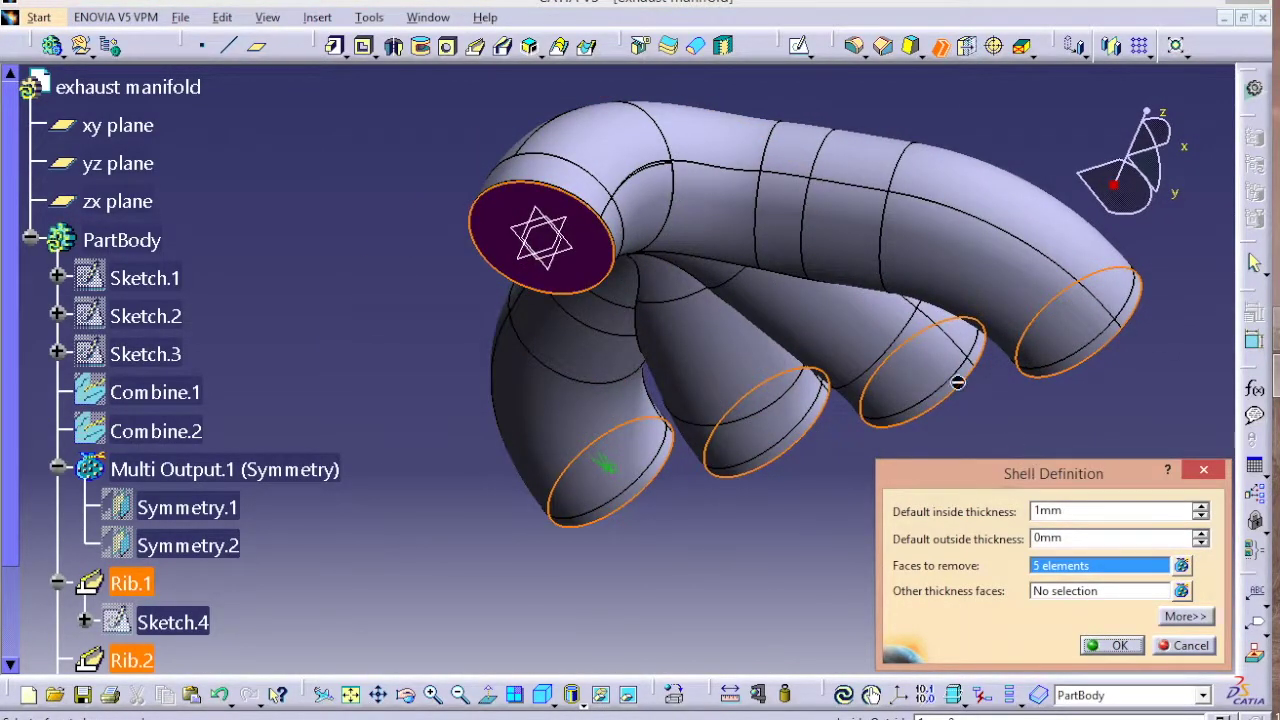
middle_drag(984, 118, 570, 315)
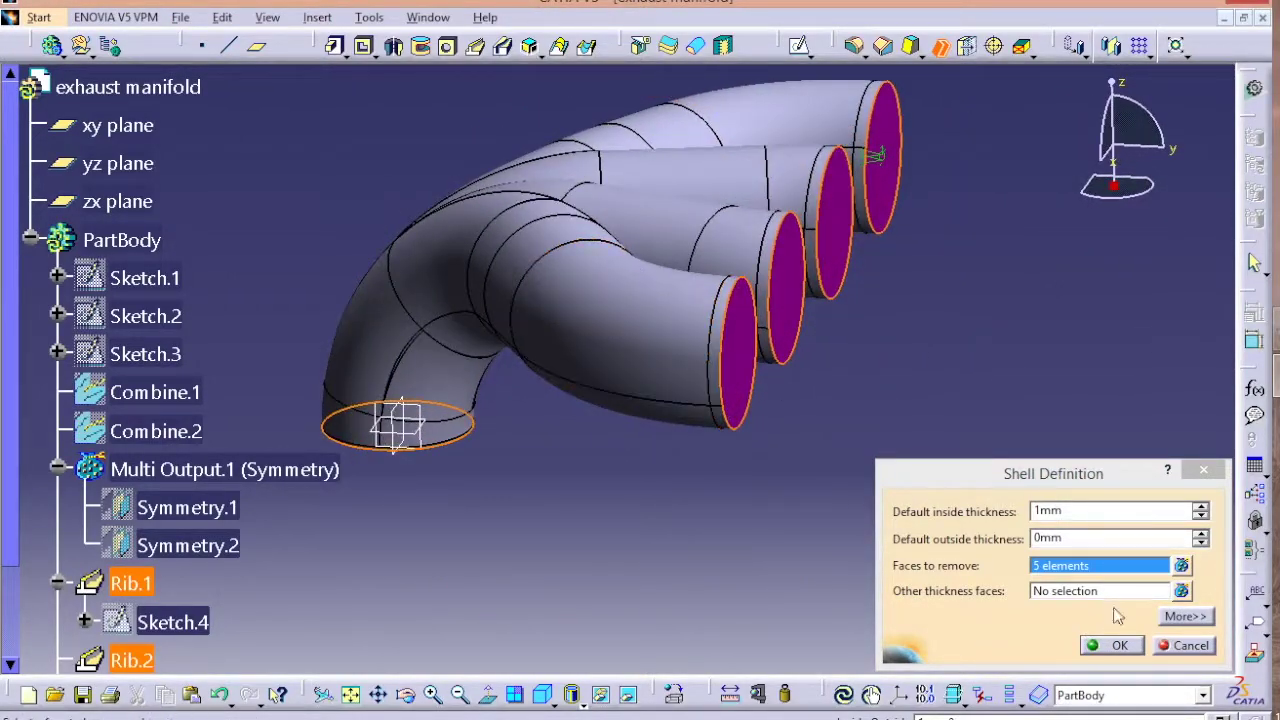
click(1118, 648)
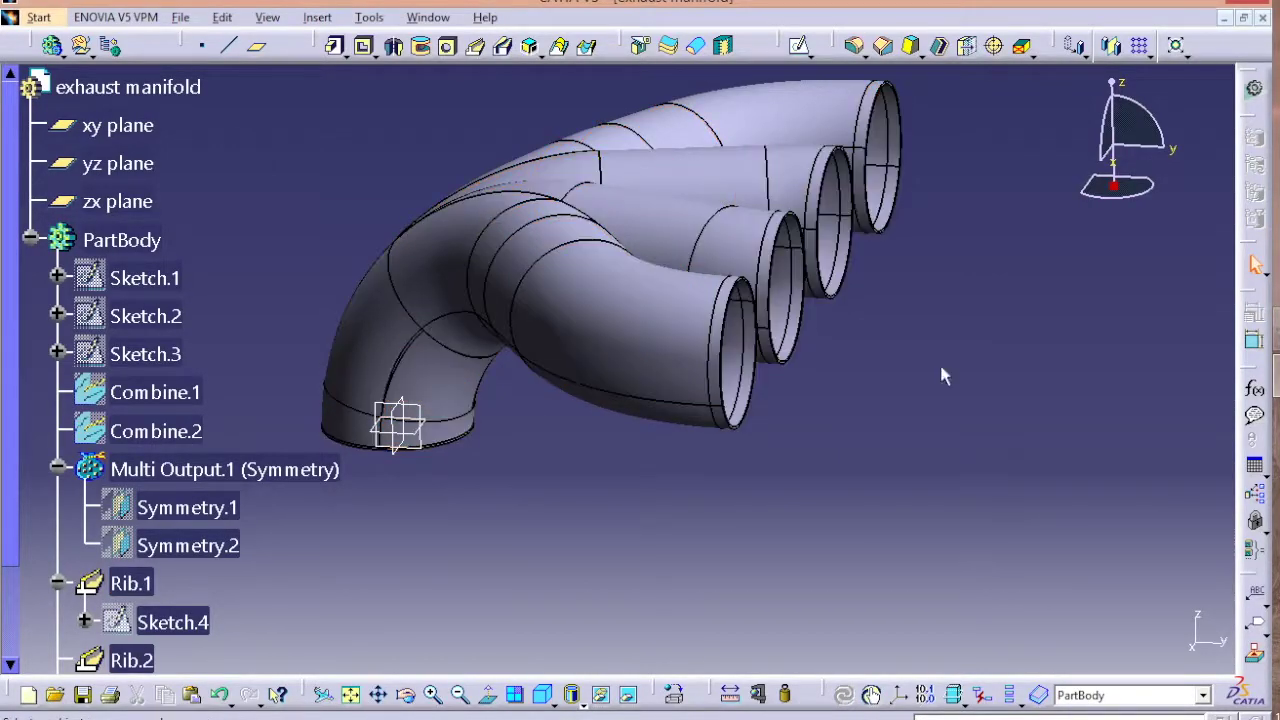
Open a sketch on the outermost runner's end rim and project the rim's outer circular edge into it
middle_drag(972, 284, 766, 420)
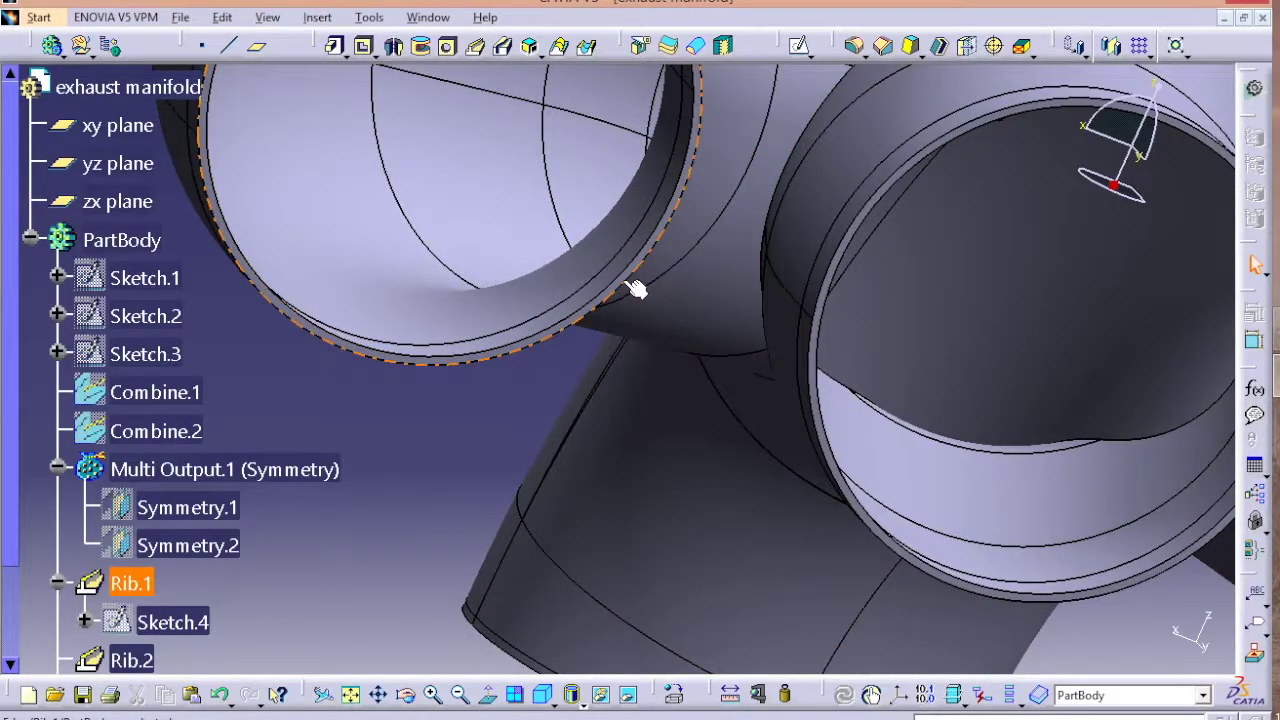
middle_drag(606, 437, 865, 606)
ctrl+middle_drag(865, 606, 865, 500)
click(1065, 581)
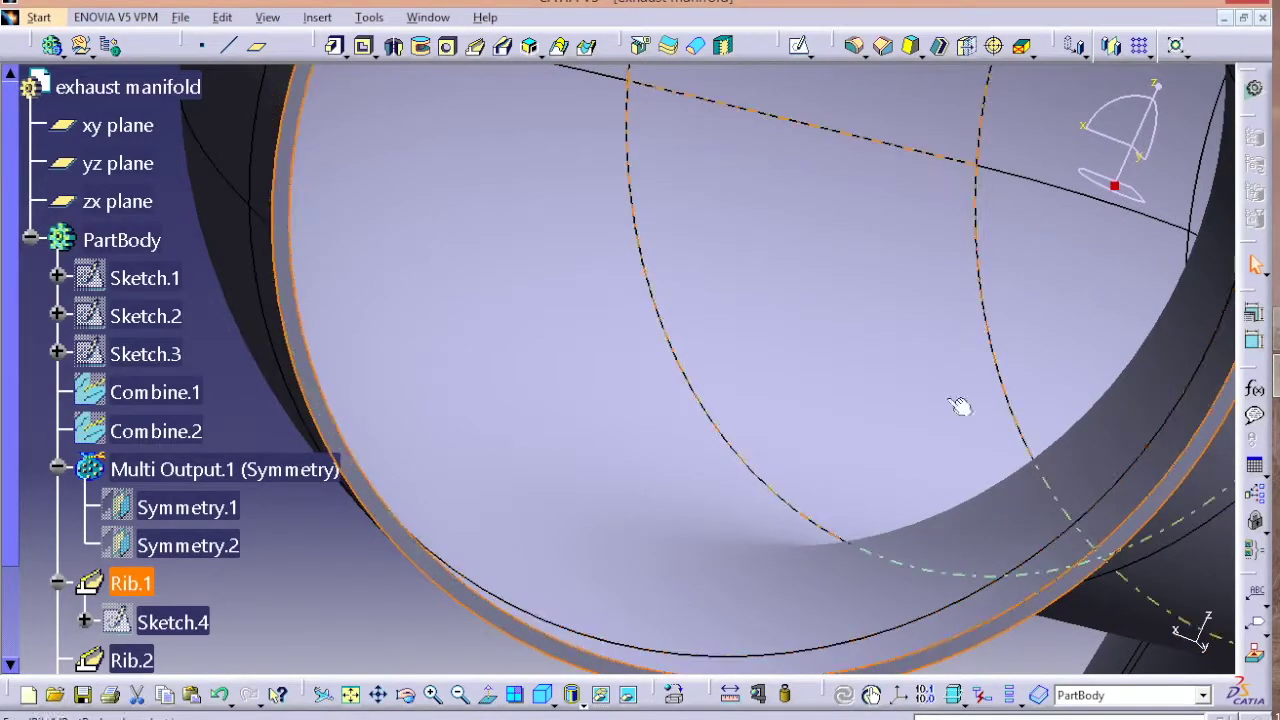
click(797, 45)
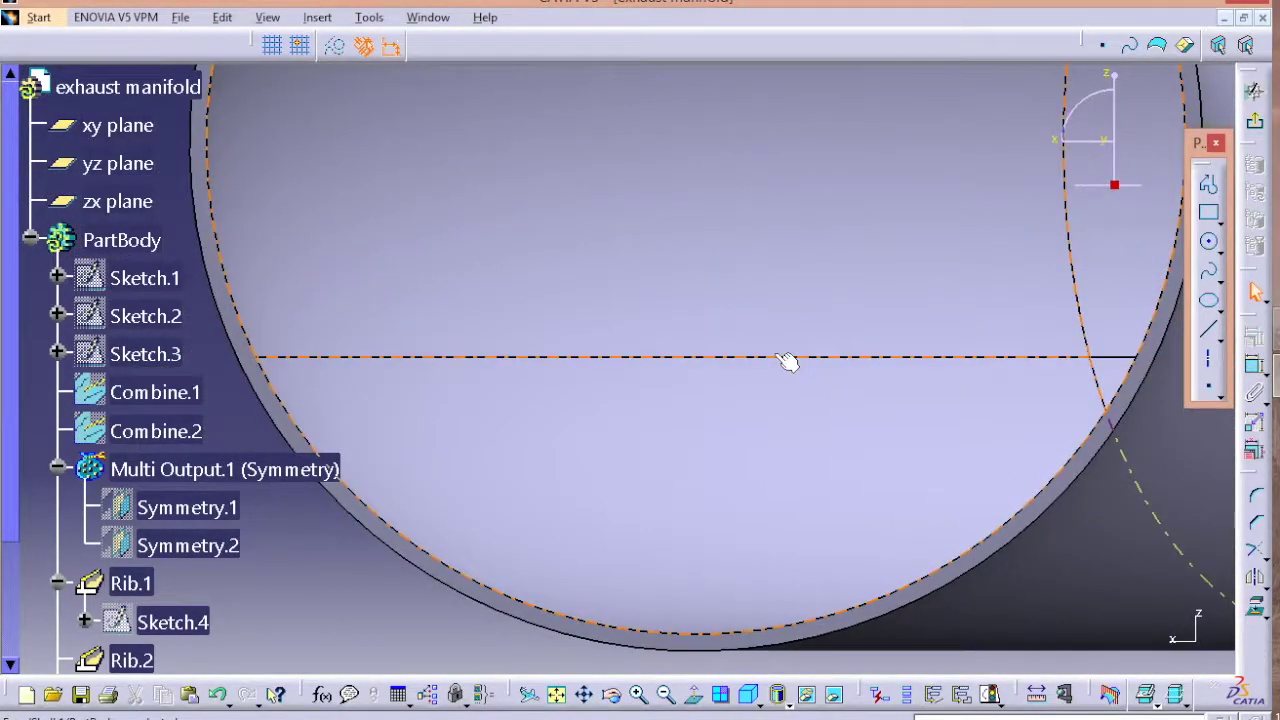
middle_drag(782, 356, 832, 452)
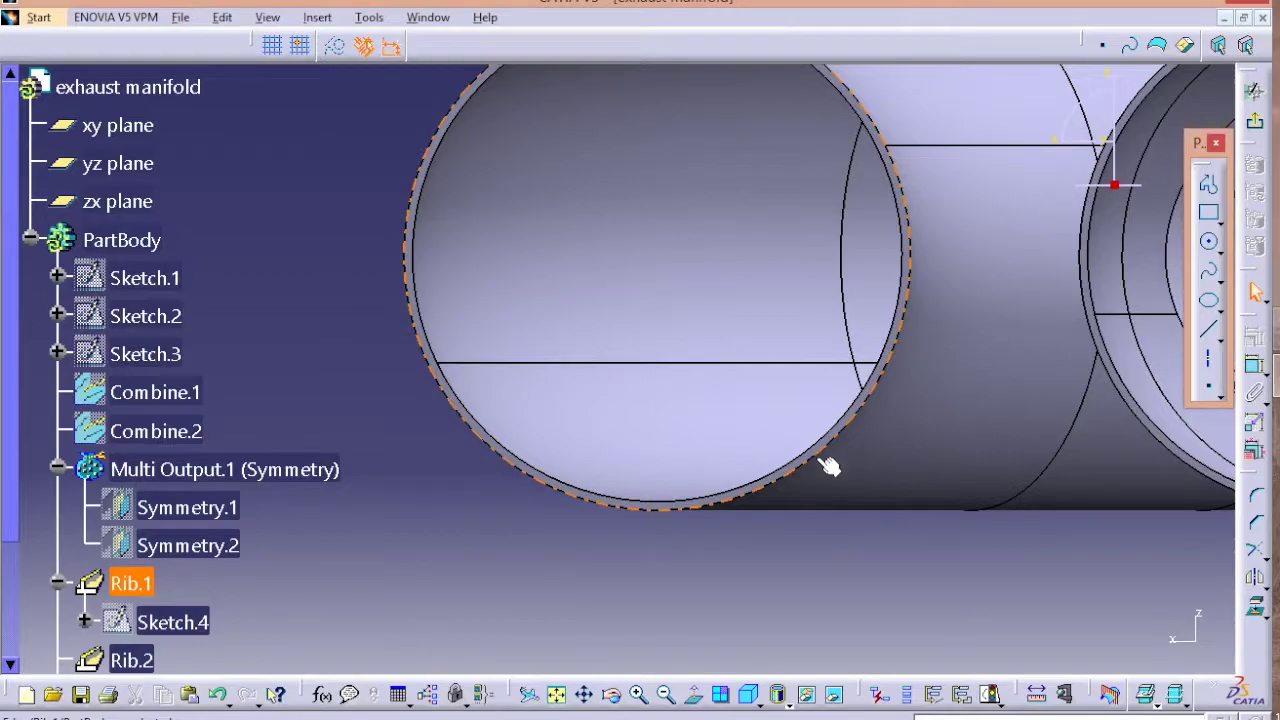
mouse_move(889, 540)
ctrl+middle_down()
mouse_move(891, 573)
mouse_move(774, 574)
mouse_move(792, 630)
ctrl+middle_up()
mouse_move(748, 562)
middle_down()
mouse_move(771, 557)
mouse_move(772, 535)
middle_up()
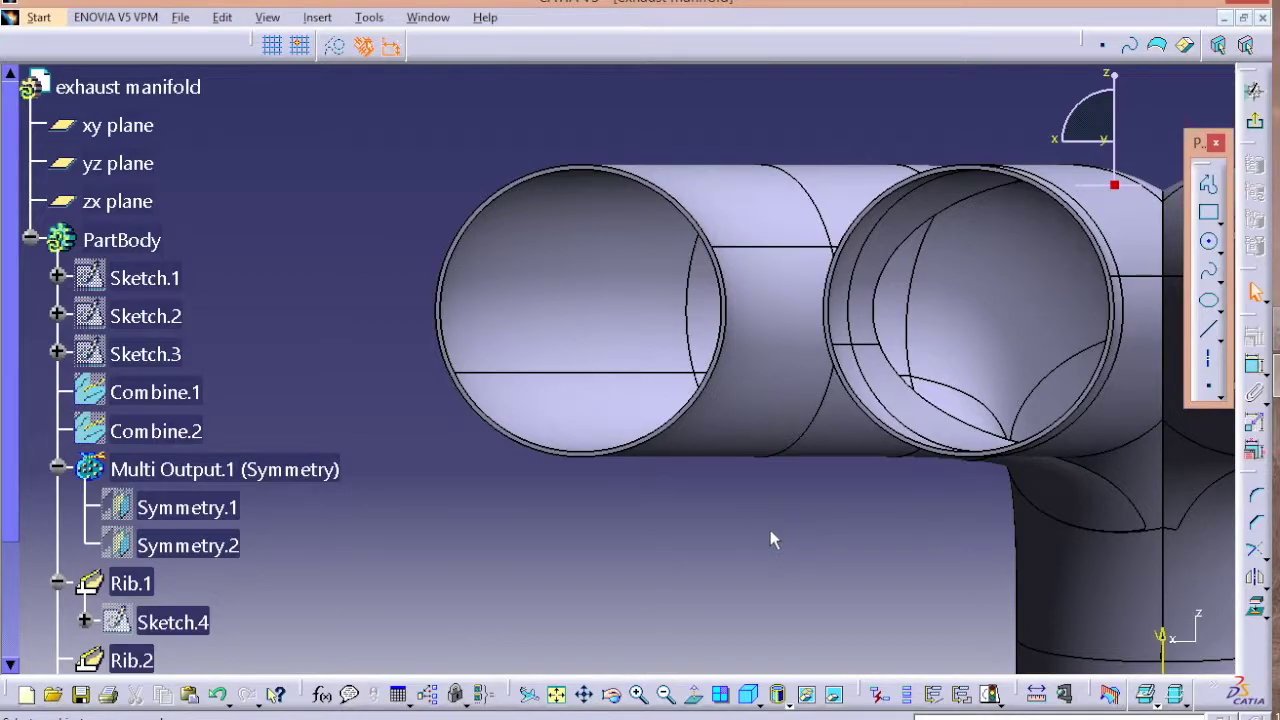
click(730, 388)
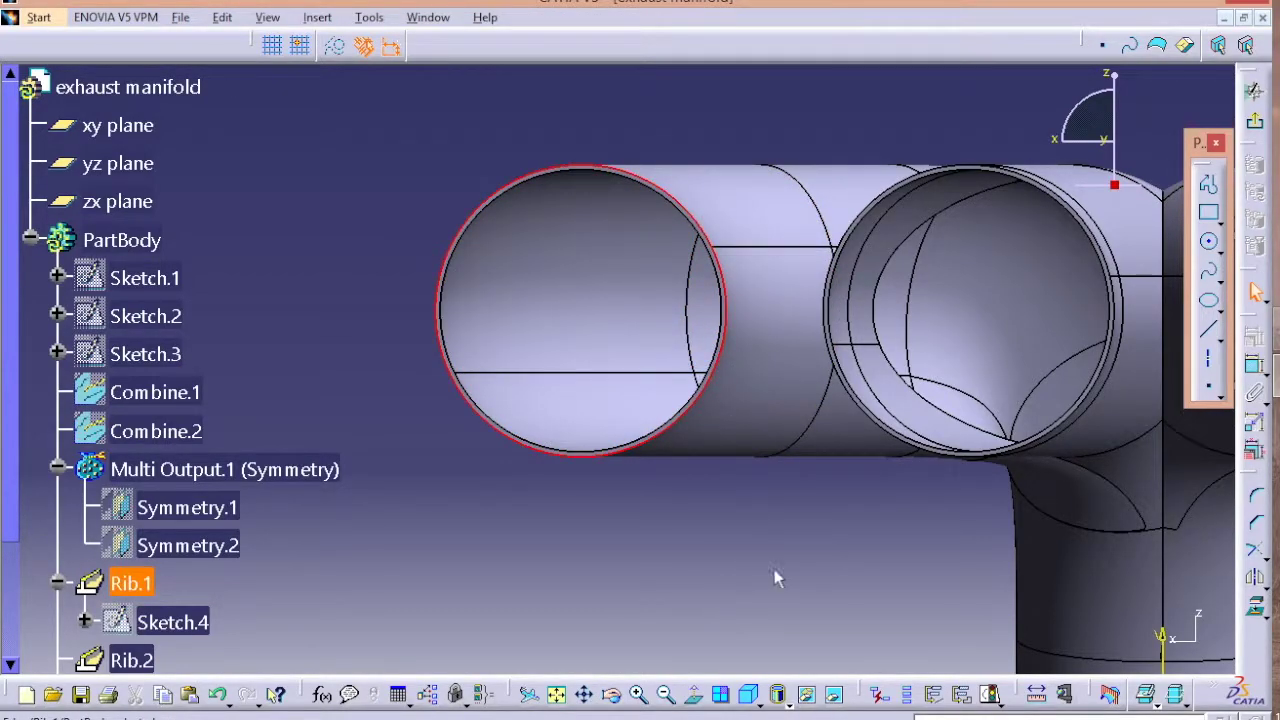
click(1257, 612)
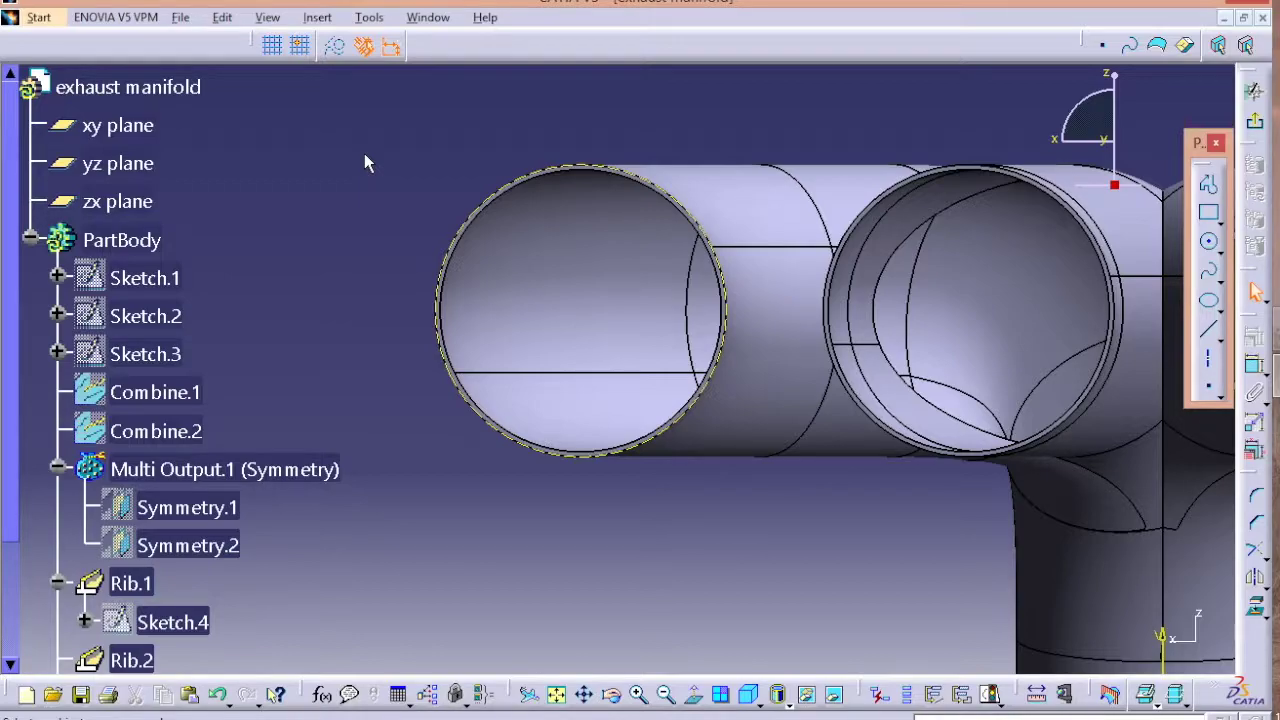
Draw a circle around the projected edge, dimension its radius as 35 mm and constrain it concentric with that edge
click(1210, 245)
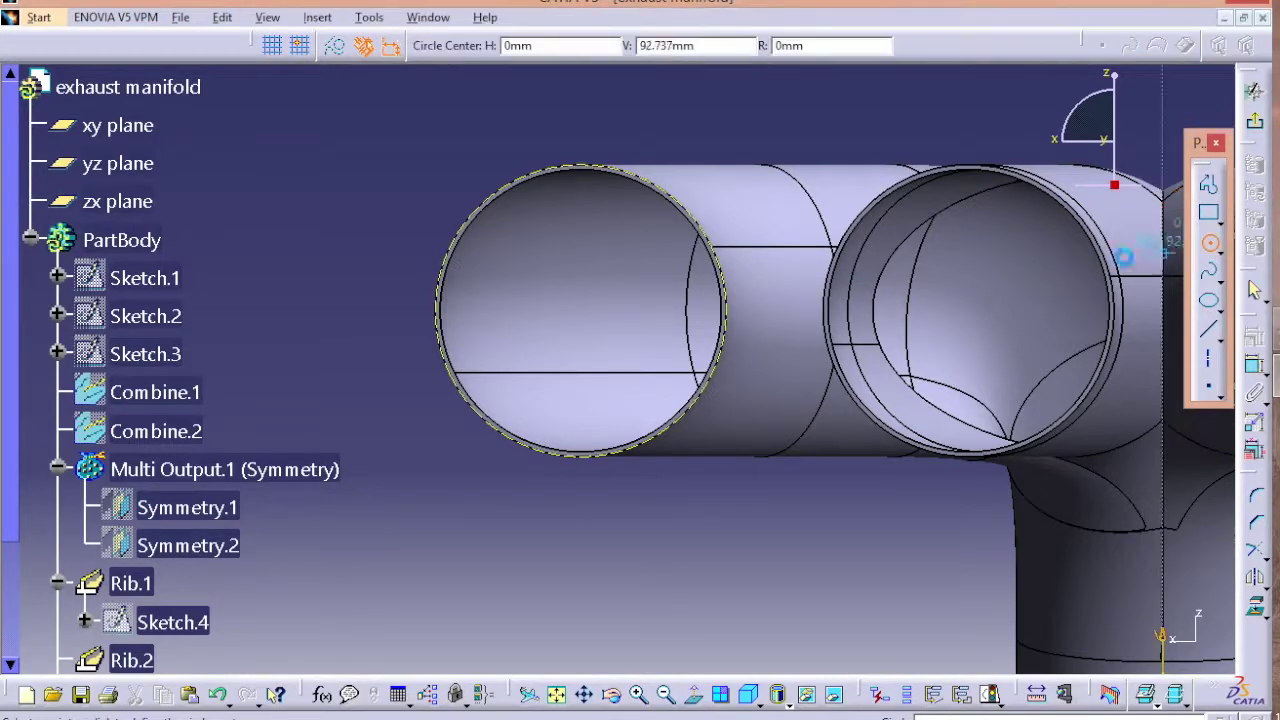
click(582, 303)
click(600, 134)
double_click(700, 484)
click(964, 591)
text(35)
key(Return)
click(735, 376)
click(1253, 337)
click(1040, 452)
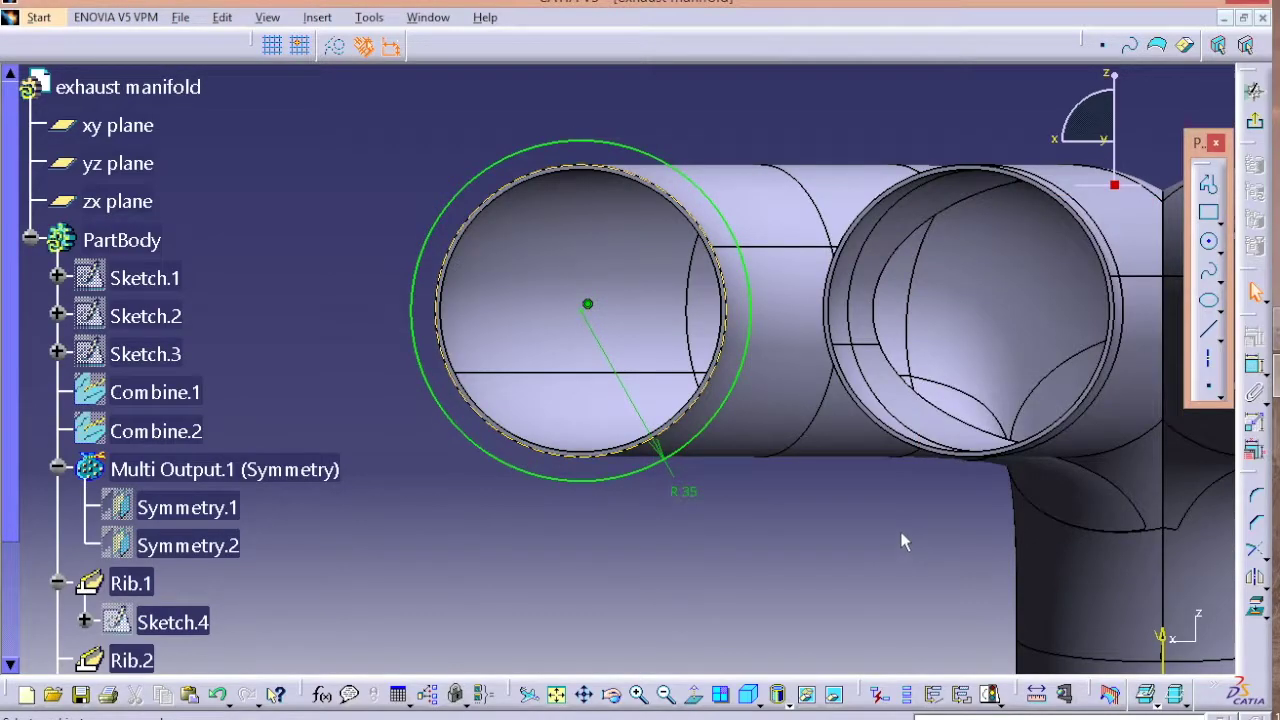
Draw a 12 mm diameter bolt hole circle with a concentric 20 mm circle diagonally above the 35 mm radius circle
click(1208, 243)
click(406, 131)
click(431, 107)
click(1253, 364)
double_click(457, 86)
click(982, 594)
click(964, 621)
text(12)
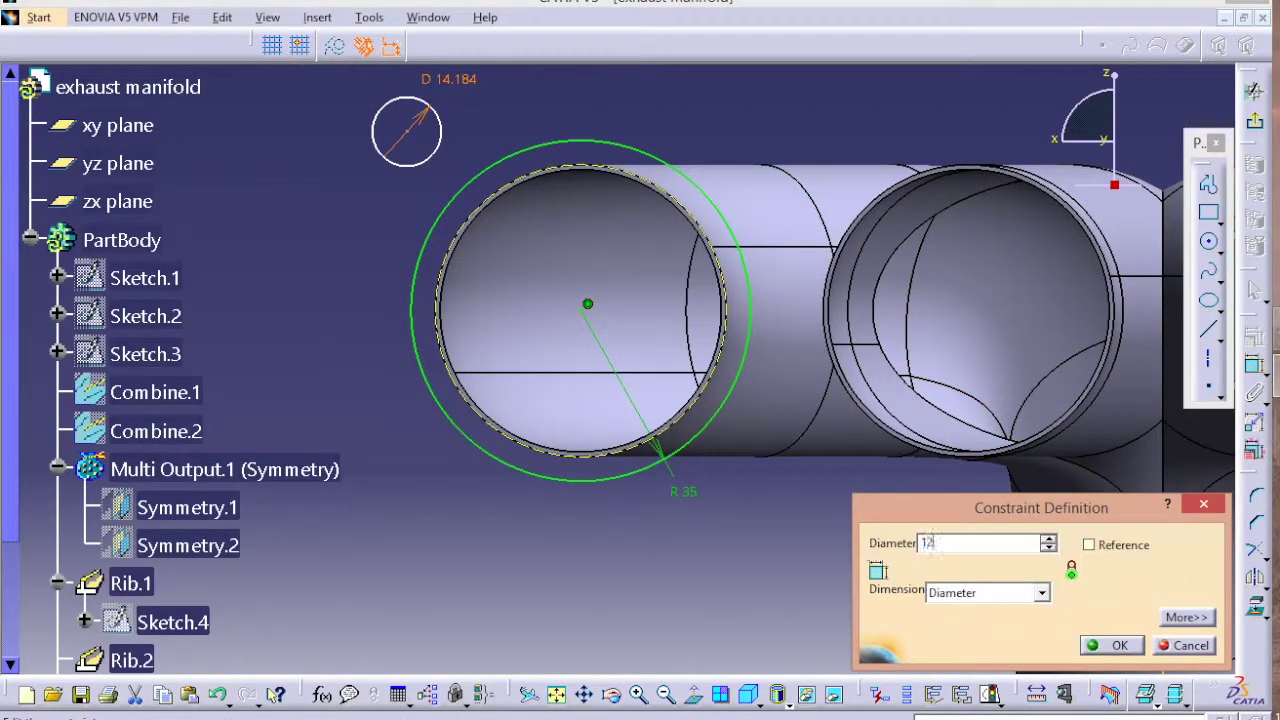
click(450, 112)
Draw a second 12 mm bolt hole circle with a concentric 20 mm circle at the diagonally opposite lower side
click(1208, 242)
click(717, 543)
click(745, 544)
click(1253, 364)
double_click(794, 518)
text(12)
key(Return)
click(1208, 242)
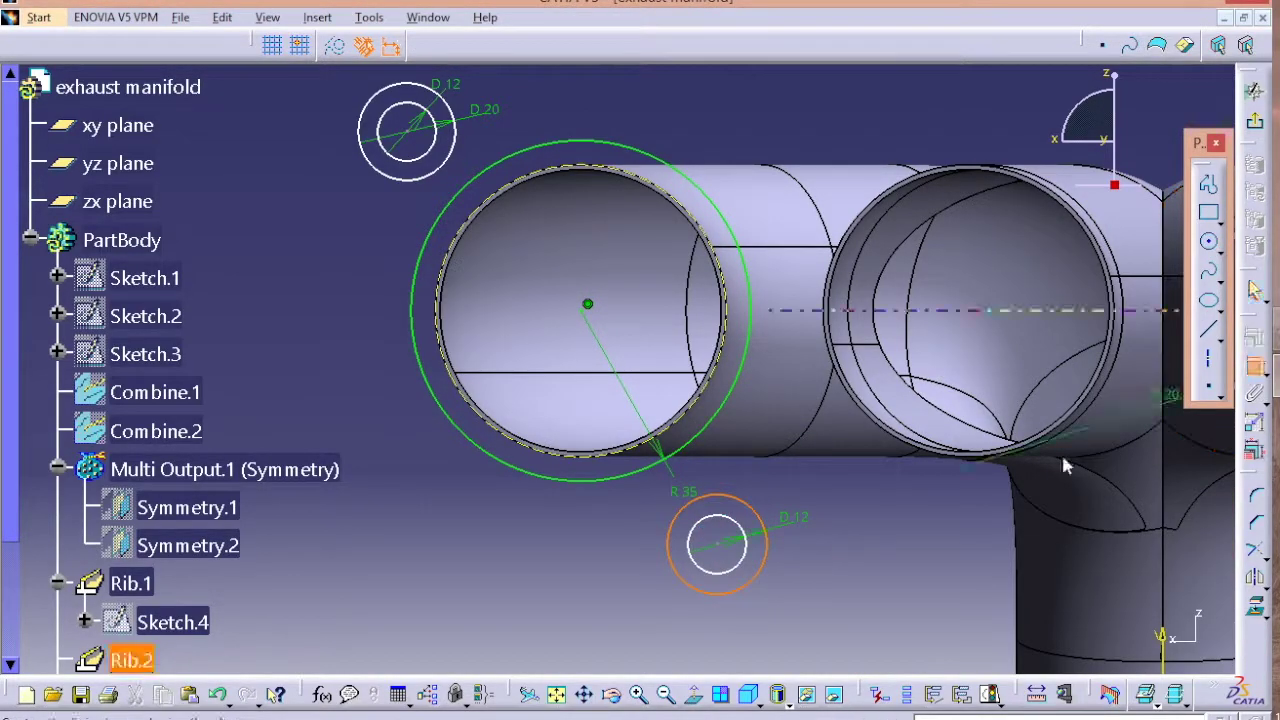
Connect both 20 mm circles to the 35 mm radius circle with four bi-tangent lines to outline the flange
click(1219, 340)
click(1143, 354)
click(360, 140)
click(414, 318)
click(505, 470)
click(682, 576)
click(698, 442)
click(760, 520)
click(452, 120)
click(630, 147)
Dimension the horizontal and vertical distances from the flange centre to the upper bolt hole's centre
click(1253, 364)
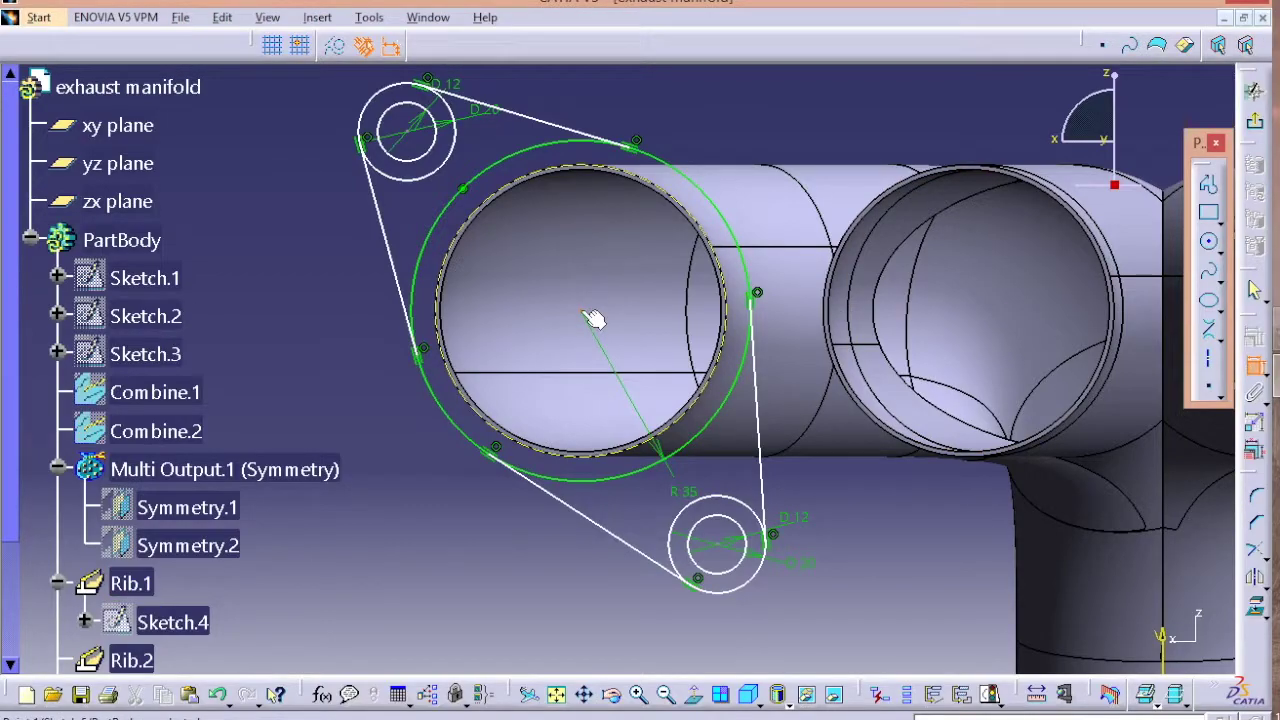
click(584, 312)
click(407, 131)
right_click(560, 82)
click(640, 147)
middle_drag(680, 80, 670, 130)
click(680, 90)
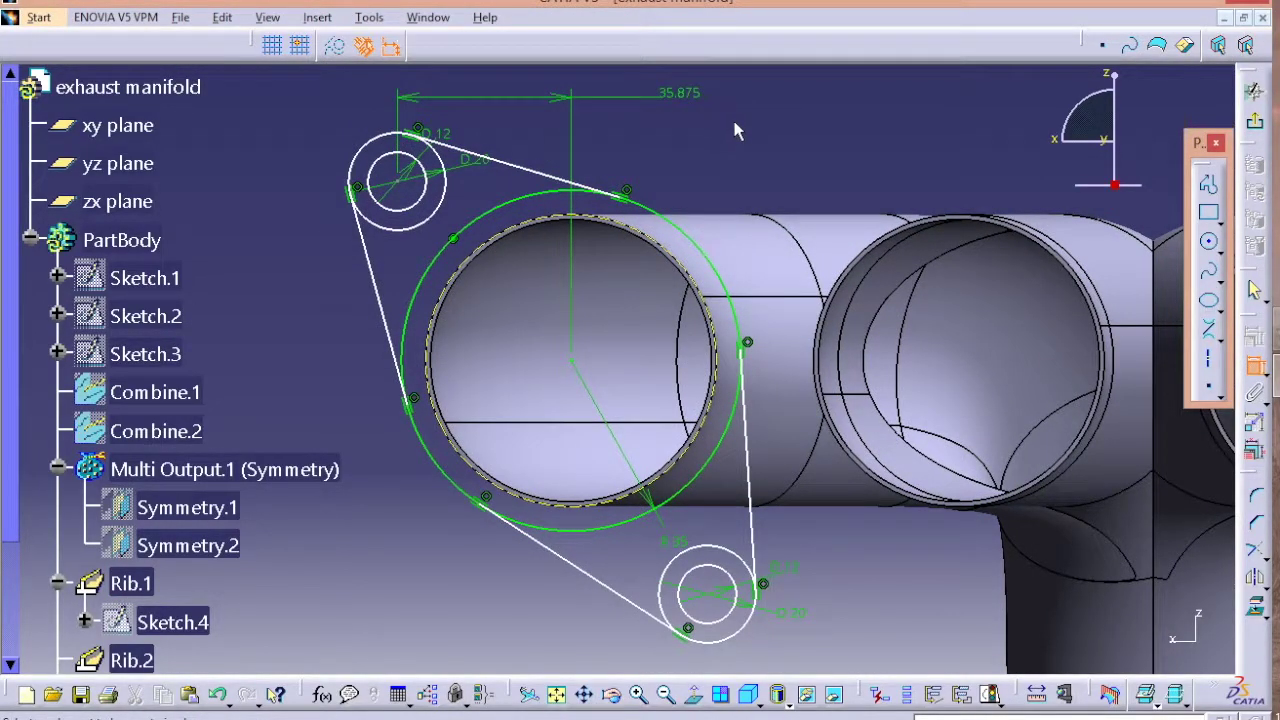
click(571, 361)
click(397, 181)
right_click(292, 264)
click(350, 341)
click(270, 264)
Dimension the vertical and horizontal distances from the flange centre to the lower bolt hole's centre
click(571, 361)
click(707, 595)
right_click(643, 549)
click(571, 361)
click(707, 595)
right_click(657, 445)
click(740, 274)
click(857, 527)
Set the horizontal and vertical offsets of both bolt hole centres to 35 mm
double_click(686, 94)
text(35)
key(Return)
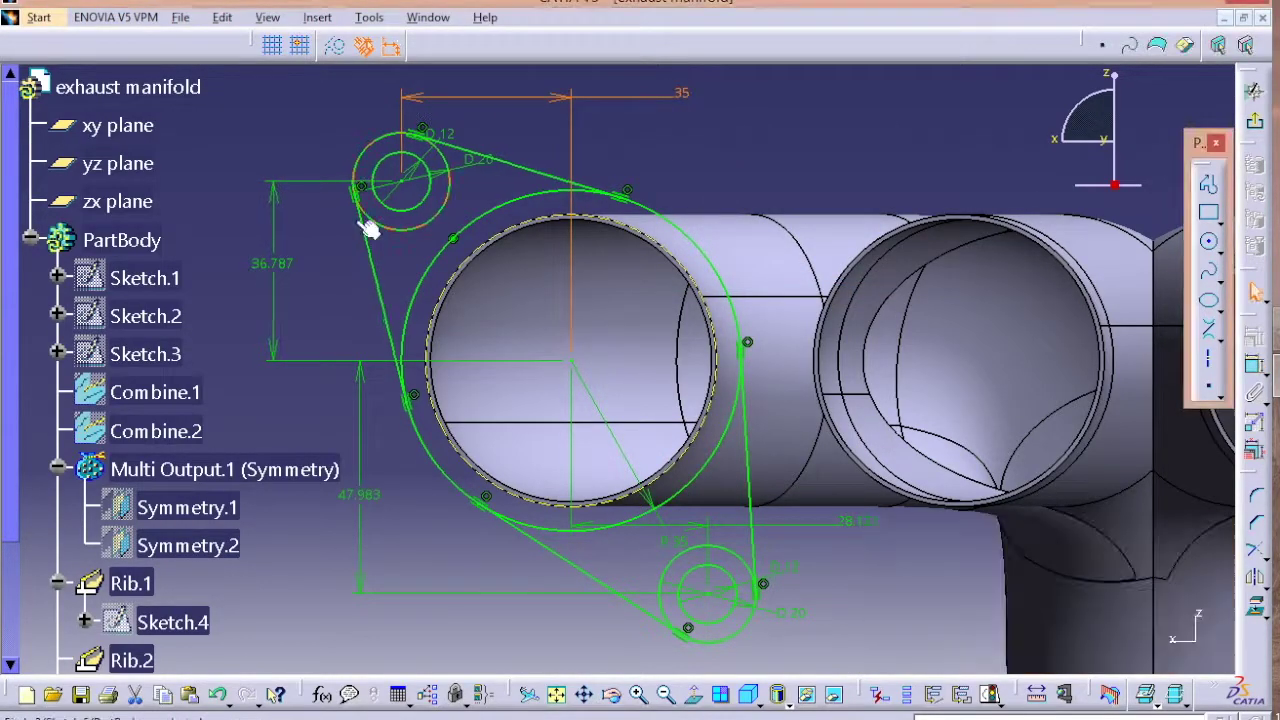
double_click(272, 264)
text(35)
key(Return)
double_click(361, 498)
text(35)
key(Return)
double_click(864, 501)
text(35)
Trim the inner arcs of the 20 mm and 35 mm radius circles to leave a single flange outline, and exit the sketch
click(436, 224)
click(451, 240)
click(691, 481)
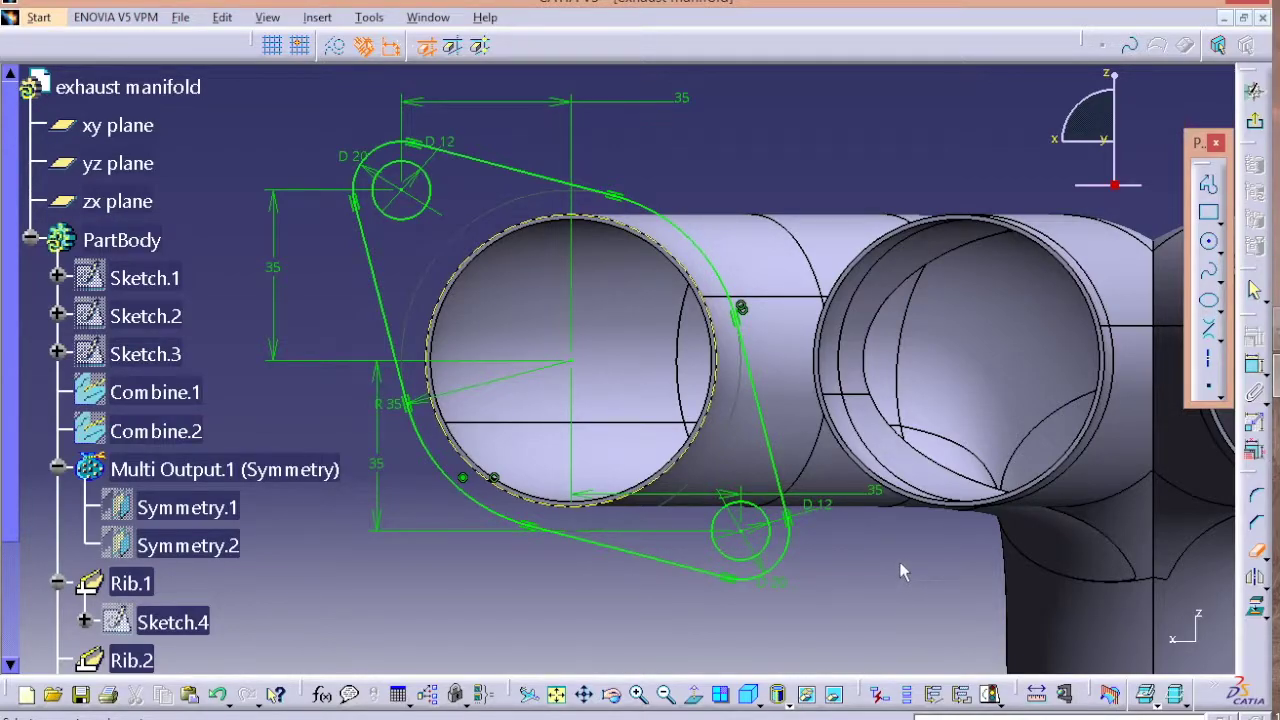
click(1254, 120)
Pad the flange sketch by 10 mm outward from the runner's end
middle_drag(955, 165, 446, 340)
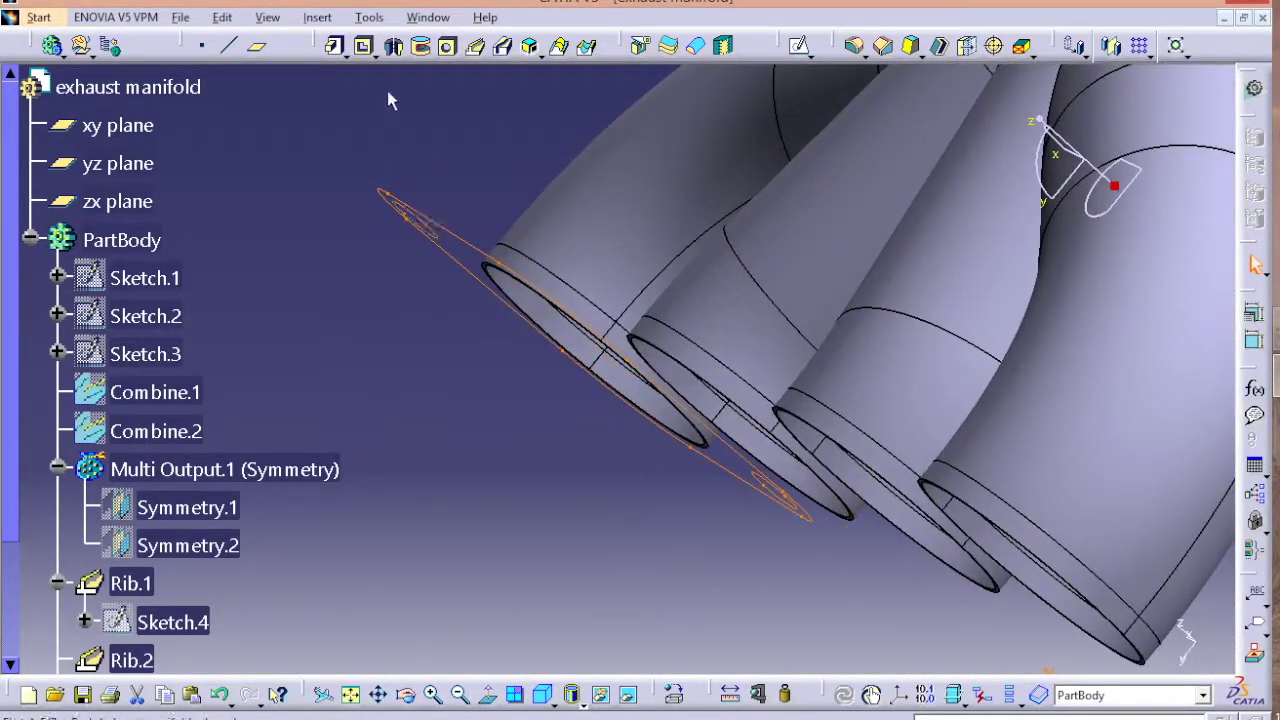
click(333, 45)
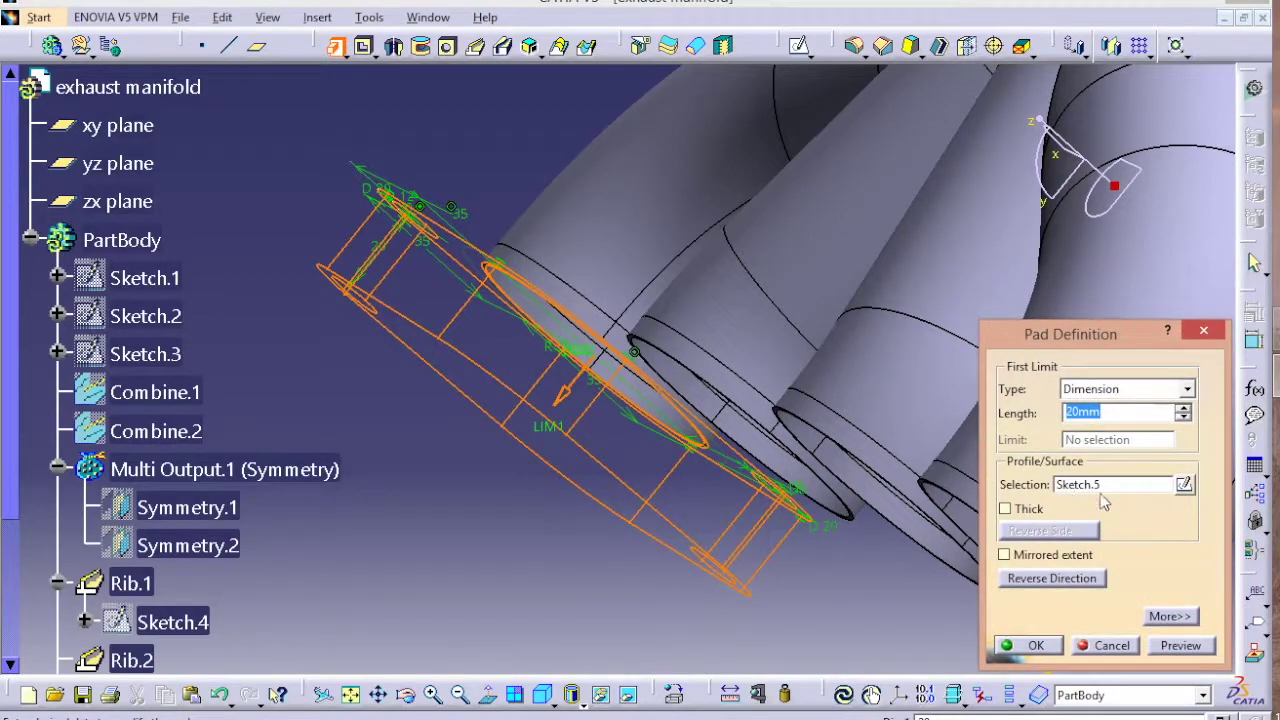
text(10)
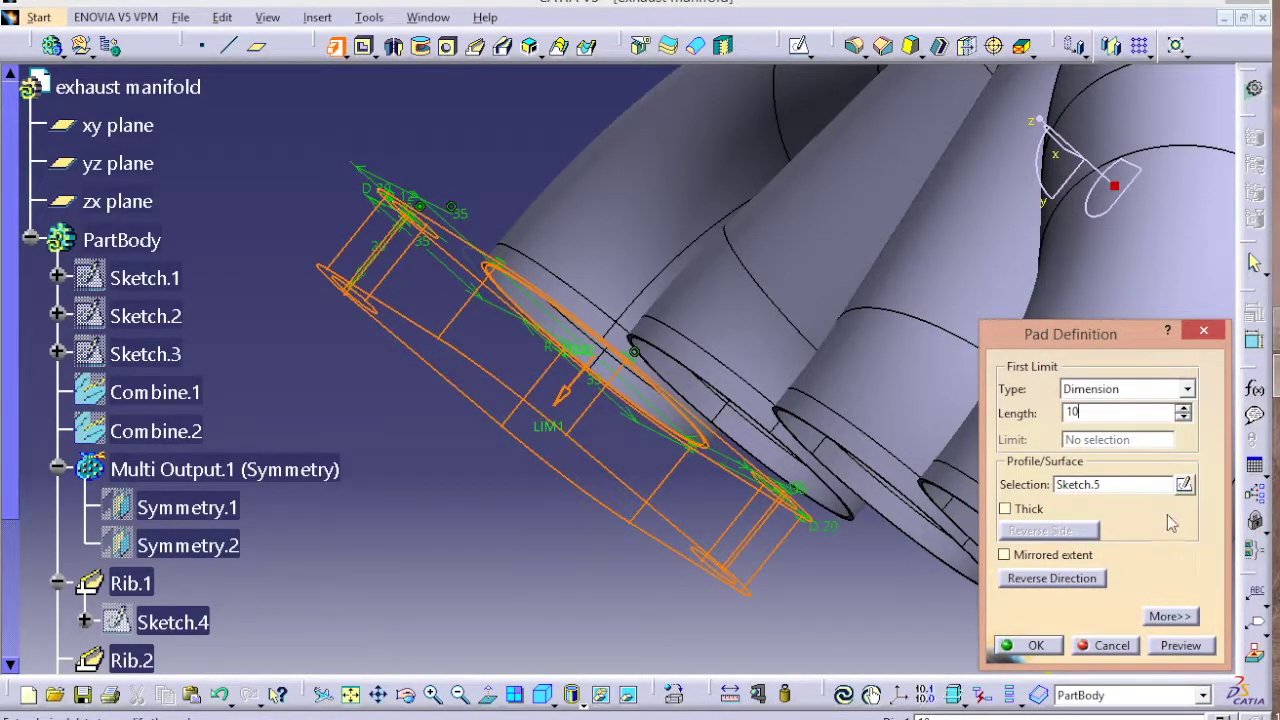
click(1190, 645)
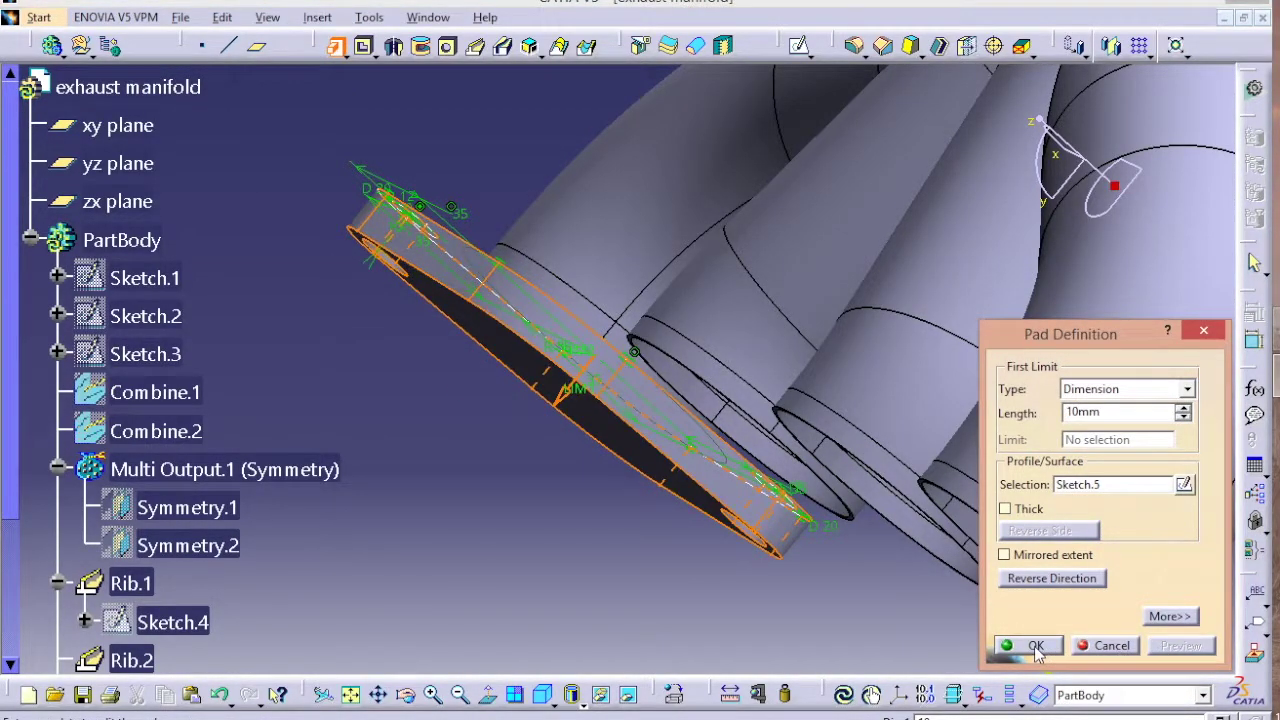
click(1035, 646)
Edit the flange's Sketch.5 to convert the projected rim circle to a standard element, and exit the sketch to open the bore
mouse_move(427, 505)
middle_down()
mouse_move(489, 429)
mouse_move(766, 206)
mouse_move(750, 240)
mouse_move(700, 251)
middle_up()
scroll(300, 318, down, 5)
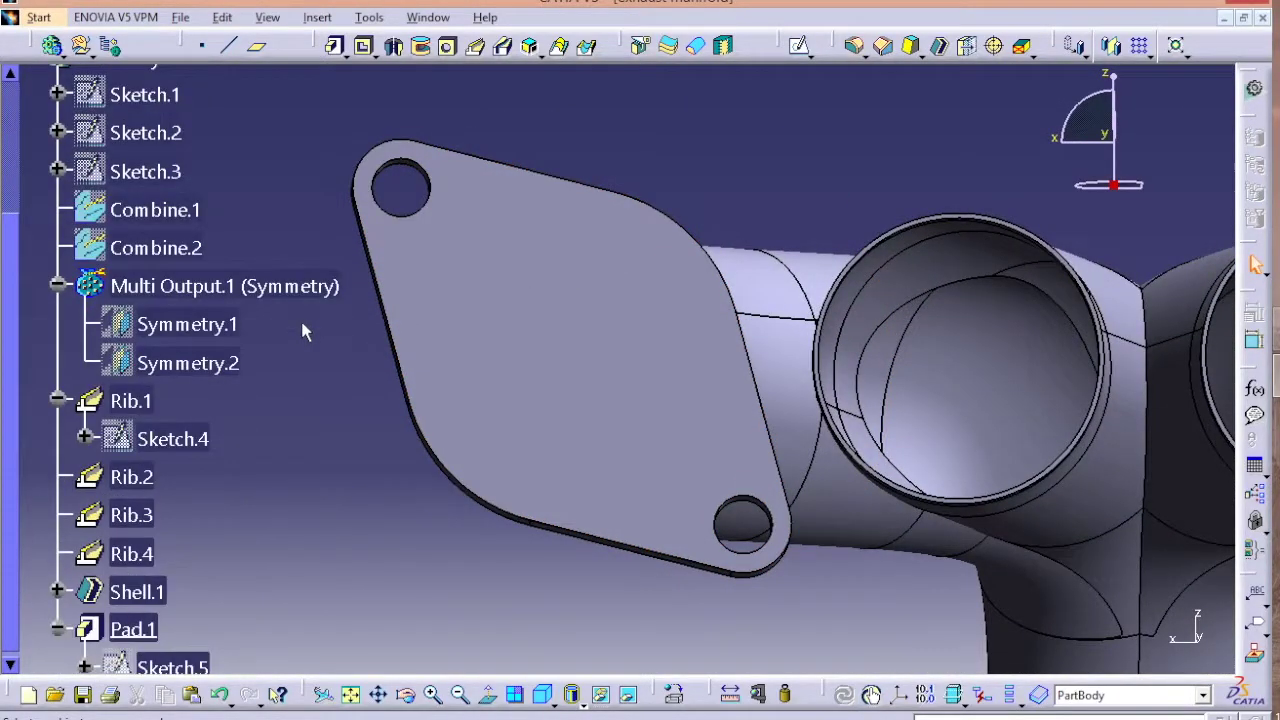
scroll(295, 327, down, 3)
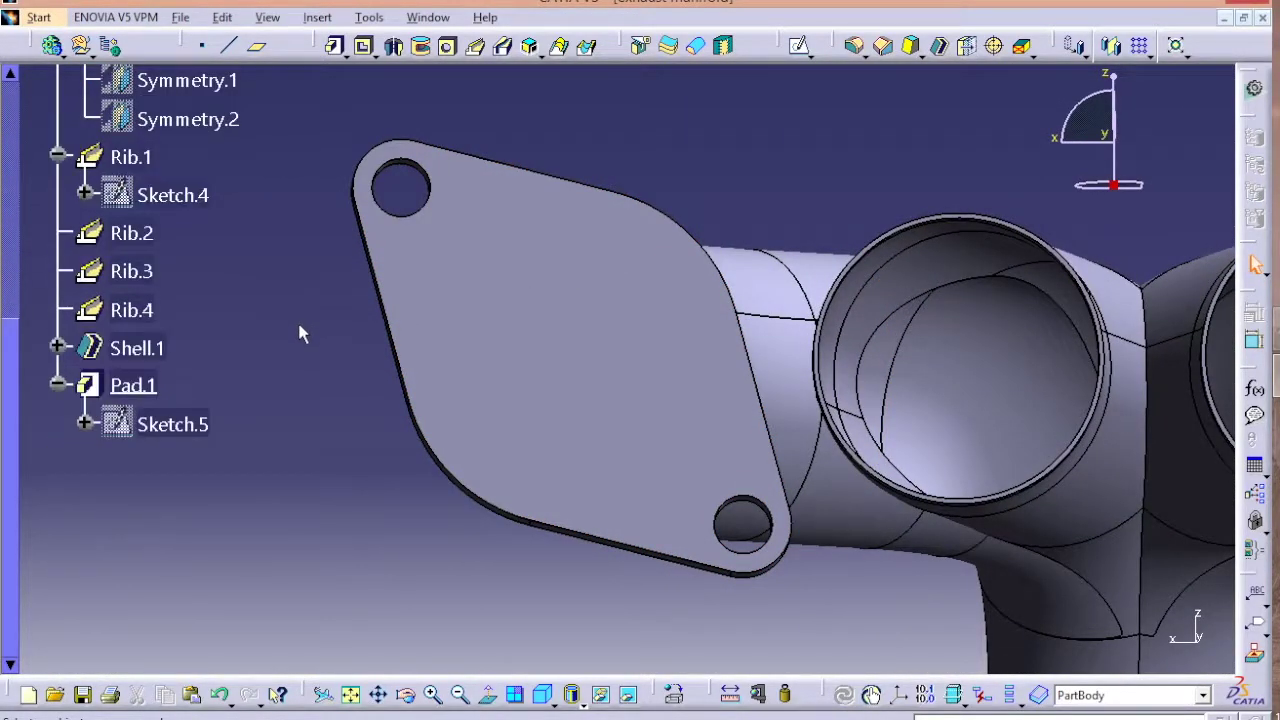
double_click(175, 424)
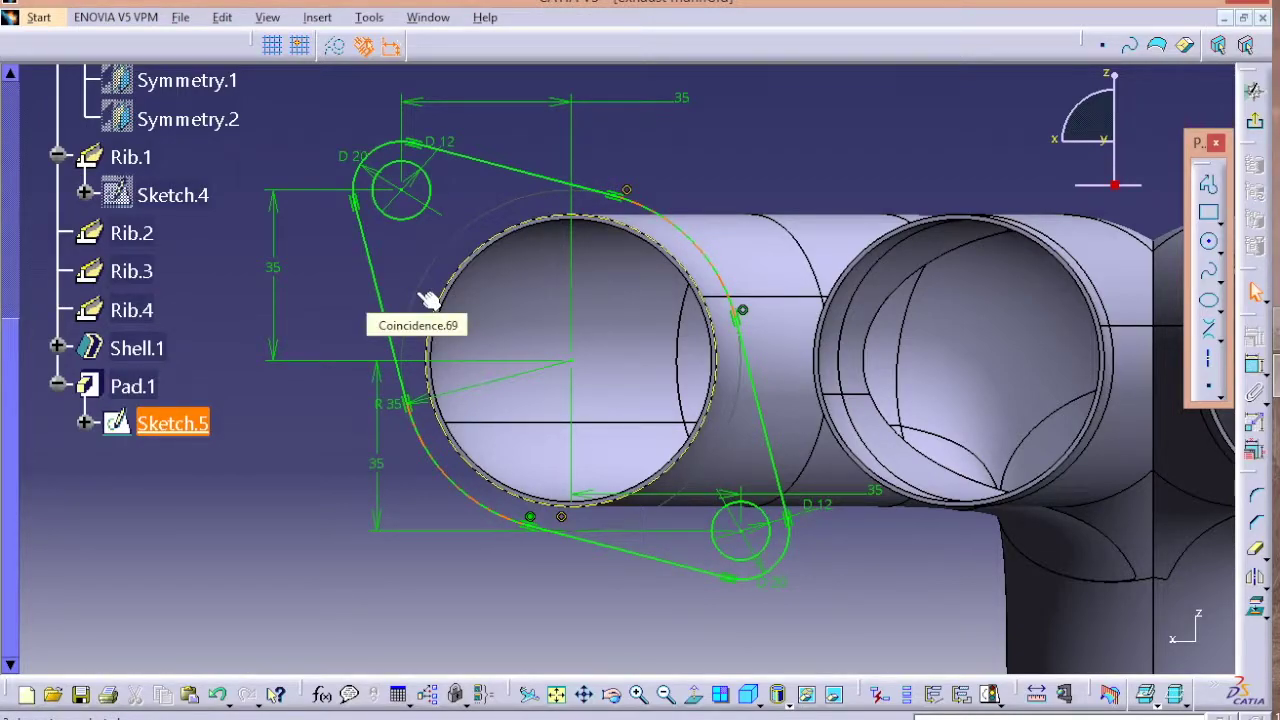
click(485, 257)
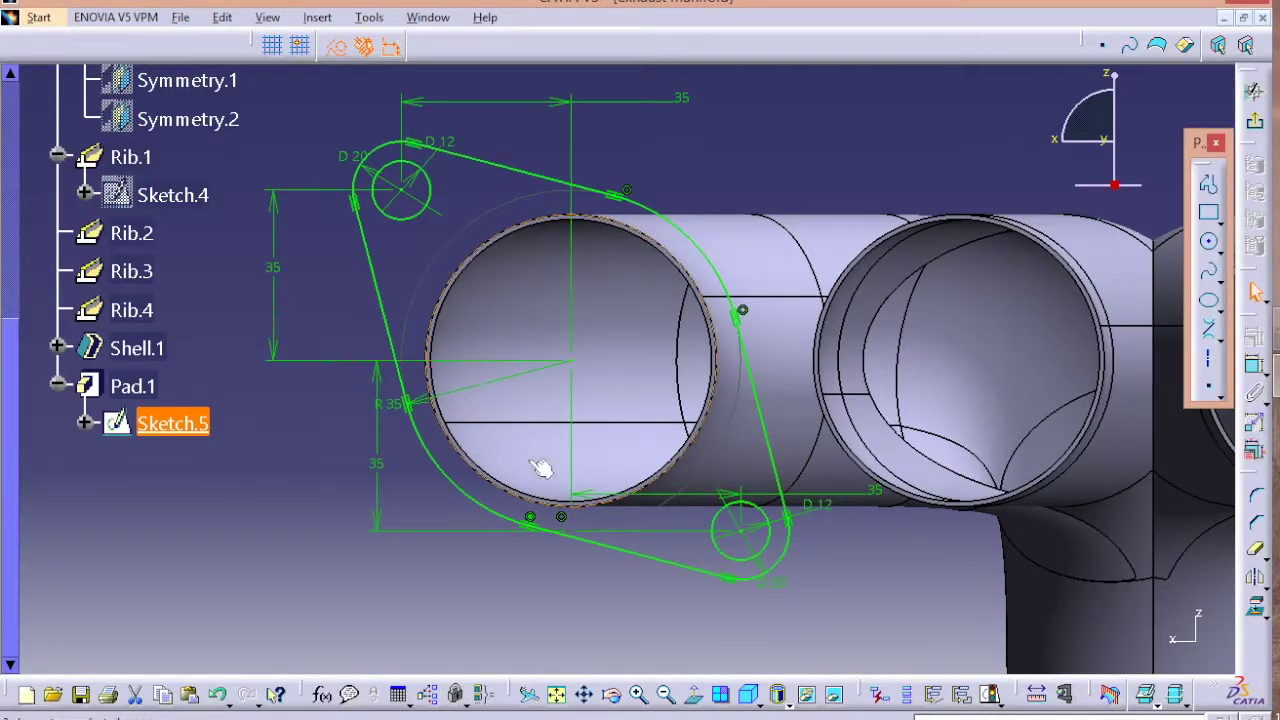
click(336, 50)
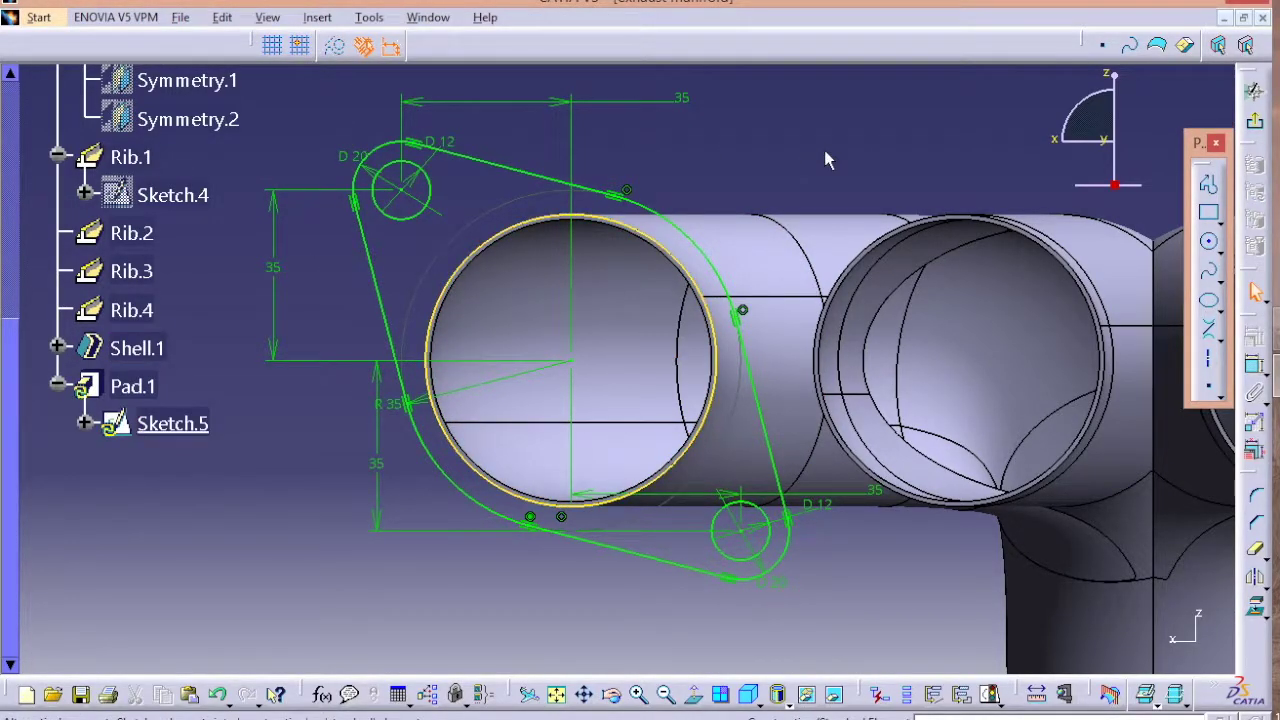
click(1262, 123)
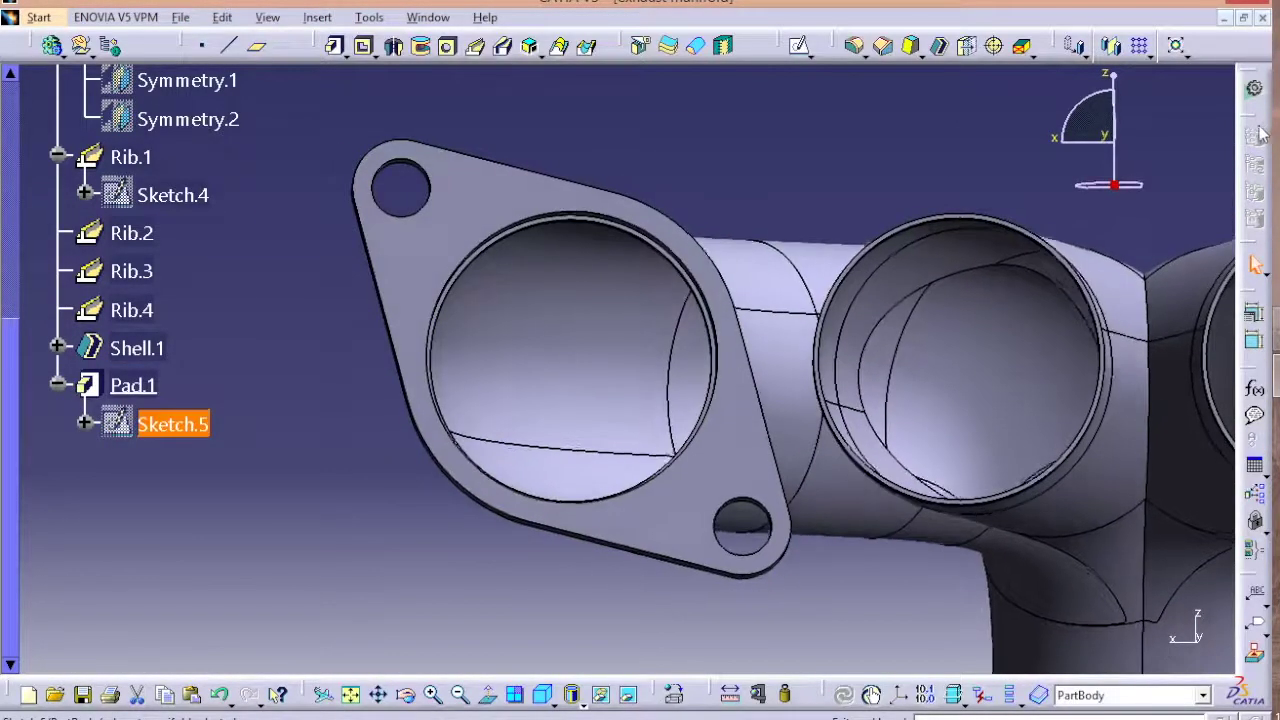
click(849, 158)
Start a new sketch on the xy plane, facing the outlet pipe's open end
mouse_move(816, 152)
middle_down()
mouse_move(828, 168)
mouse_move(677, 189)
mouse_move(723, 126)
mouse_move(823, 103)
mouse_move(873, 135)
mouse_move(771, 220)
mouse_move(740, 214)
mouse_move(863, 189)
mouse_move(919, 161)
mouse_move(856, 195)
middle_up()
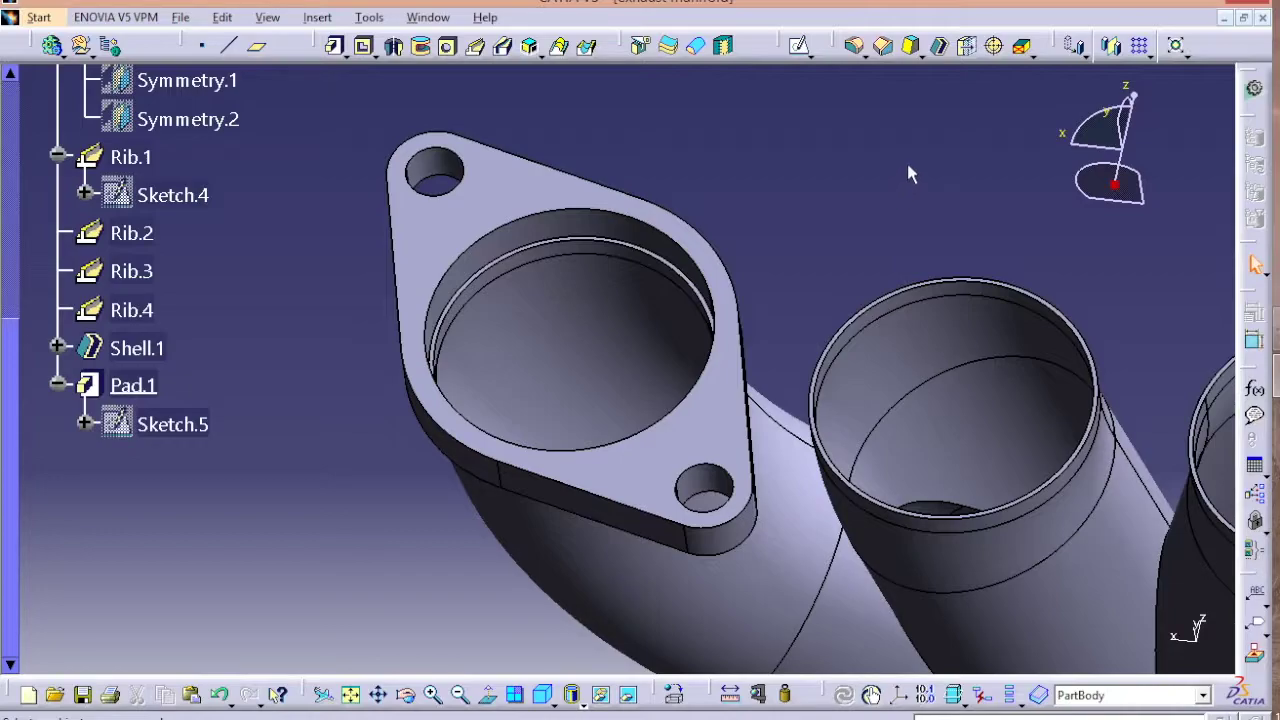
scroll(266, 226, up, 5)
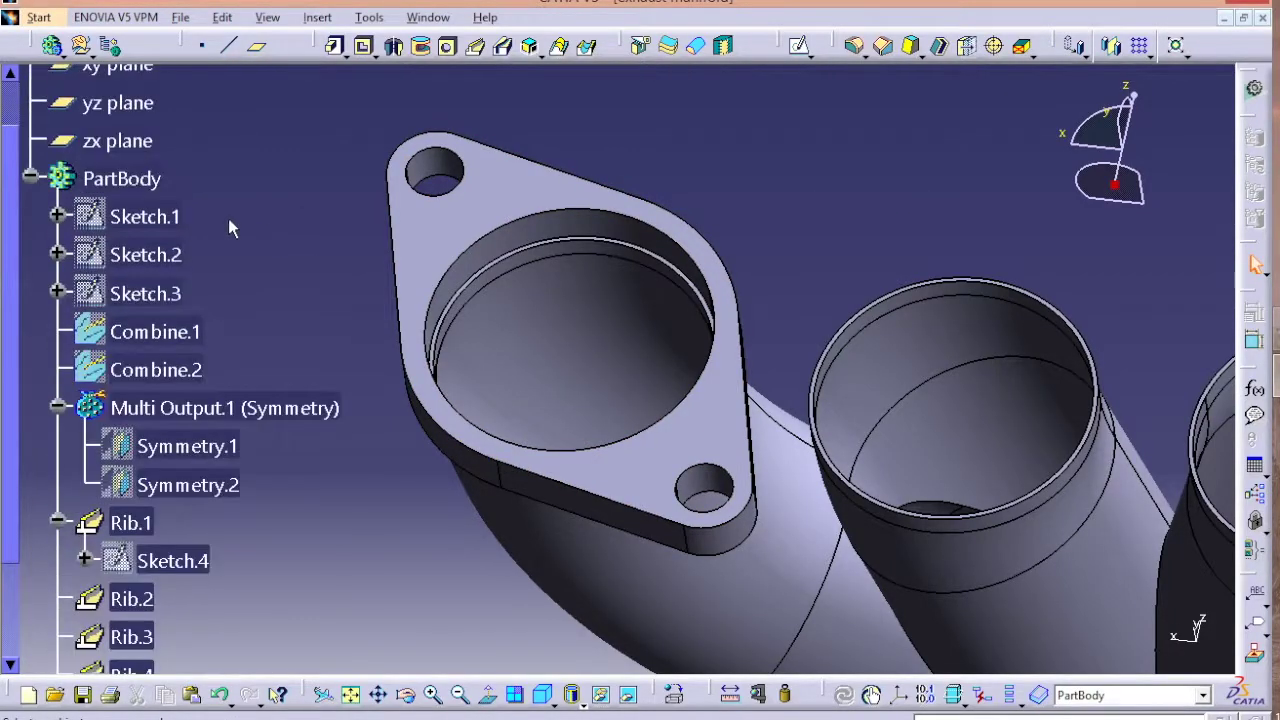
click(116, 247)
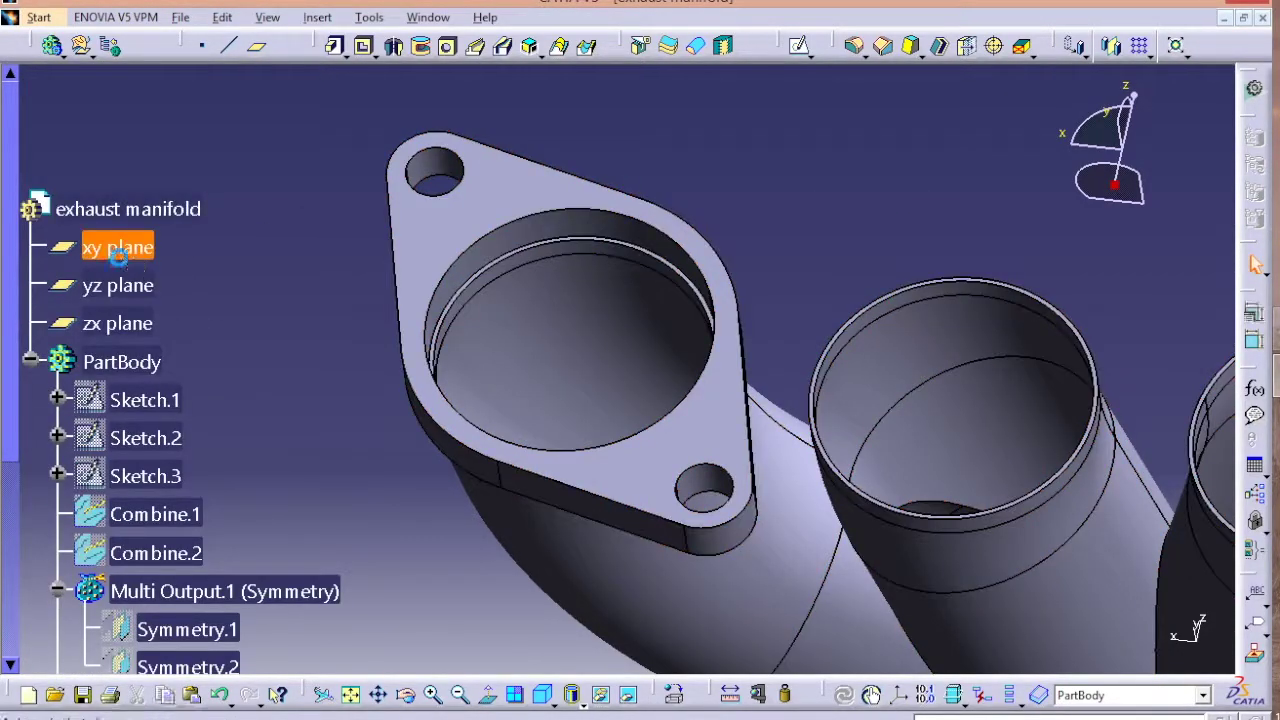
click(797, 46)
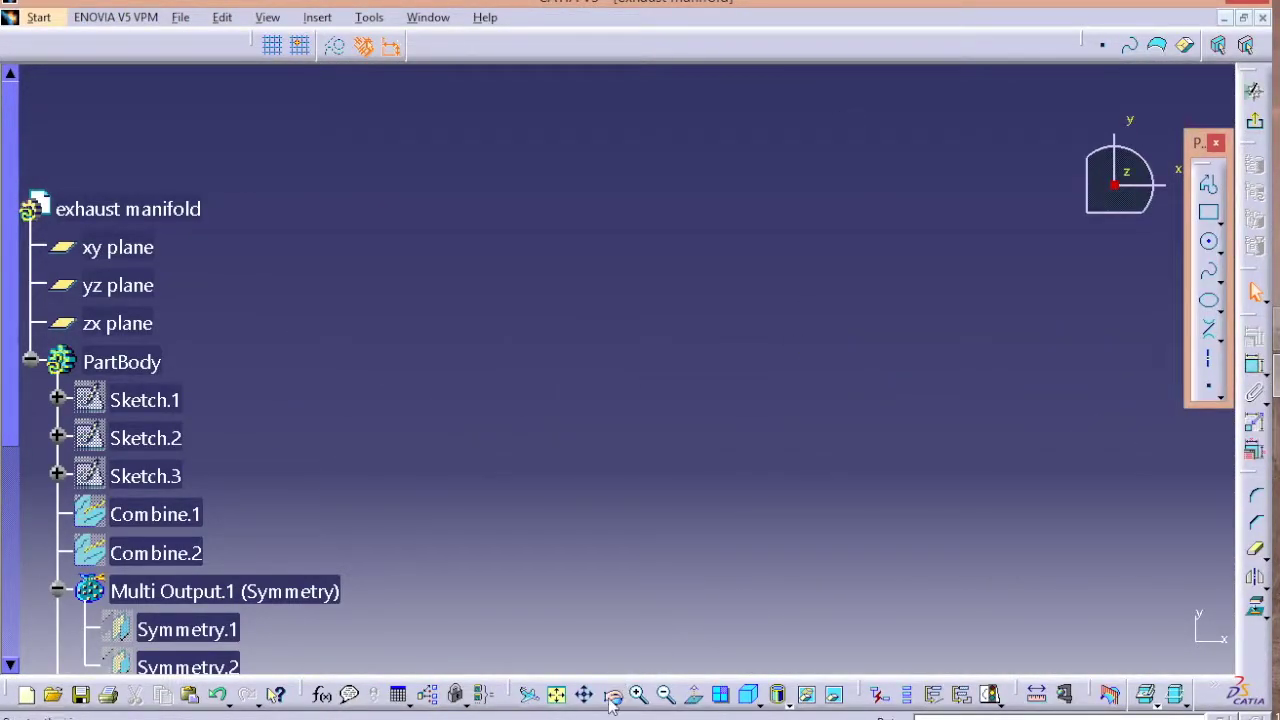
click(557, 695)
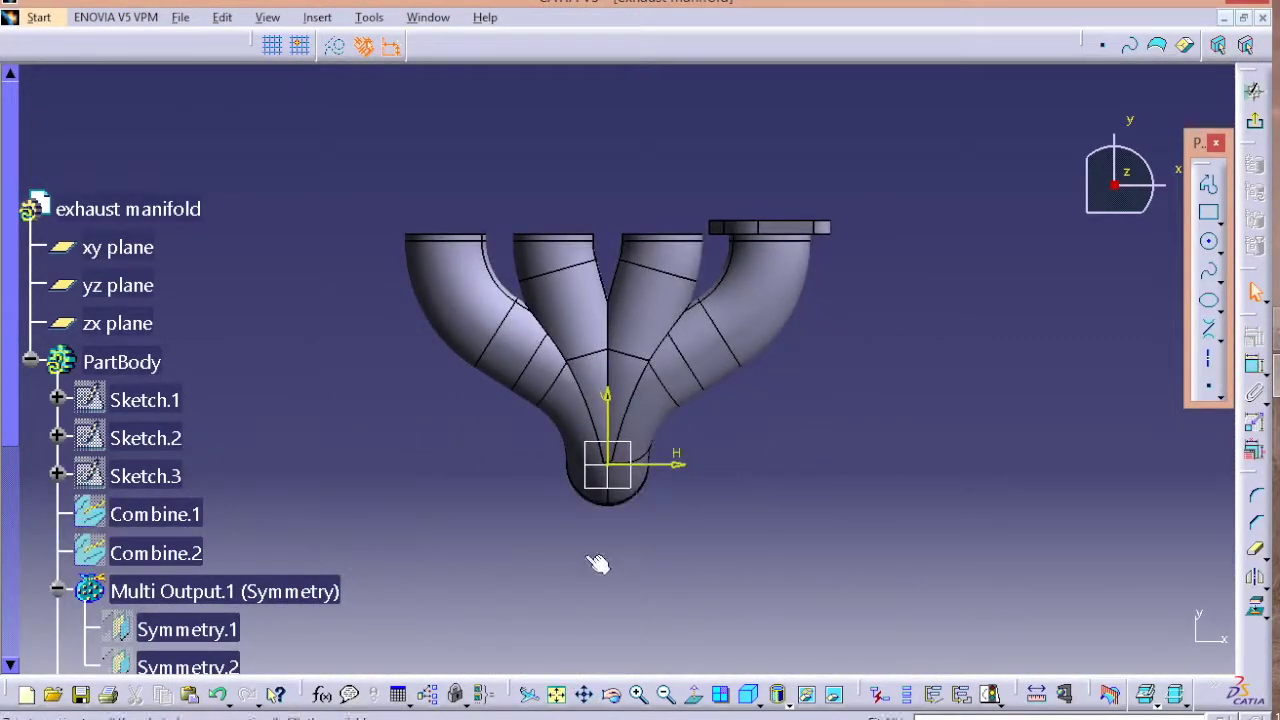
click(693, 695)
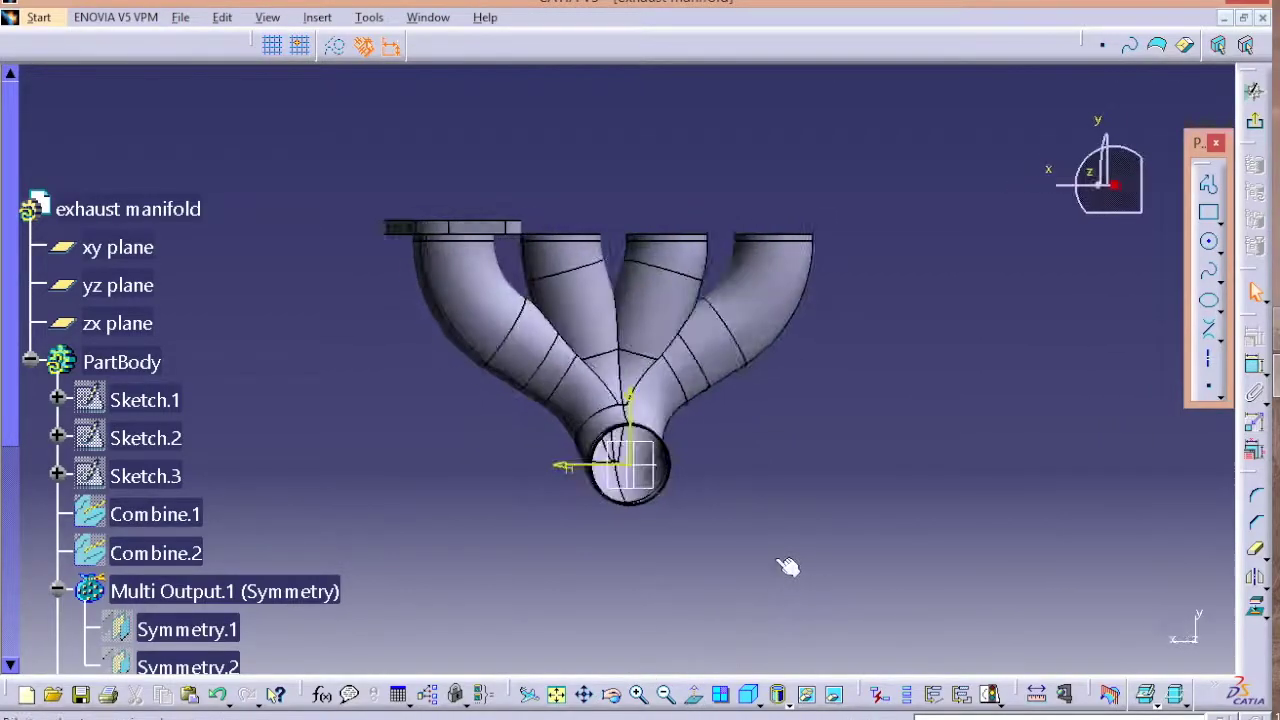
middle_drag(697, 565, 940, 397)
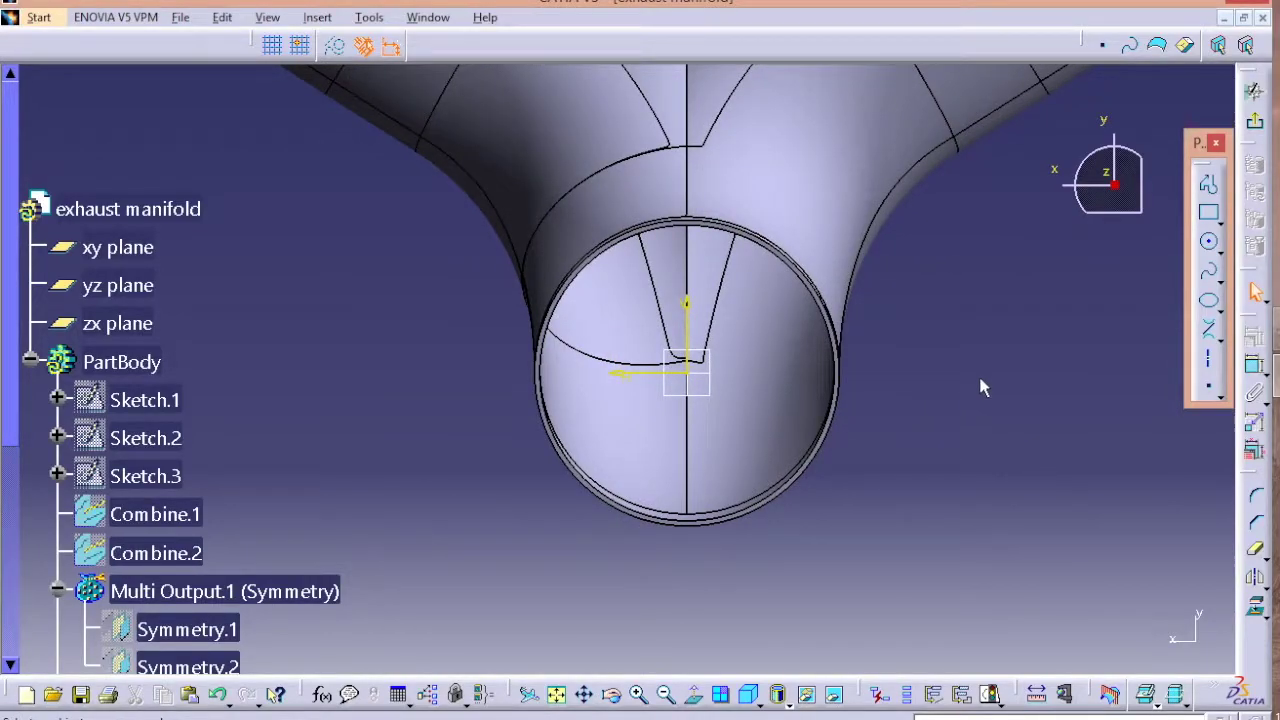
Draw a circle centred on the sketch origin around the outlet rim and set its radius to 35 mm
click(1208, 241)
click(686, 373)
click(899, 303)
double_click(905, 291)
text(35)
key(Return)
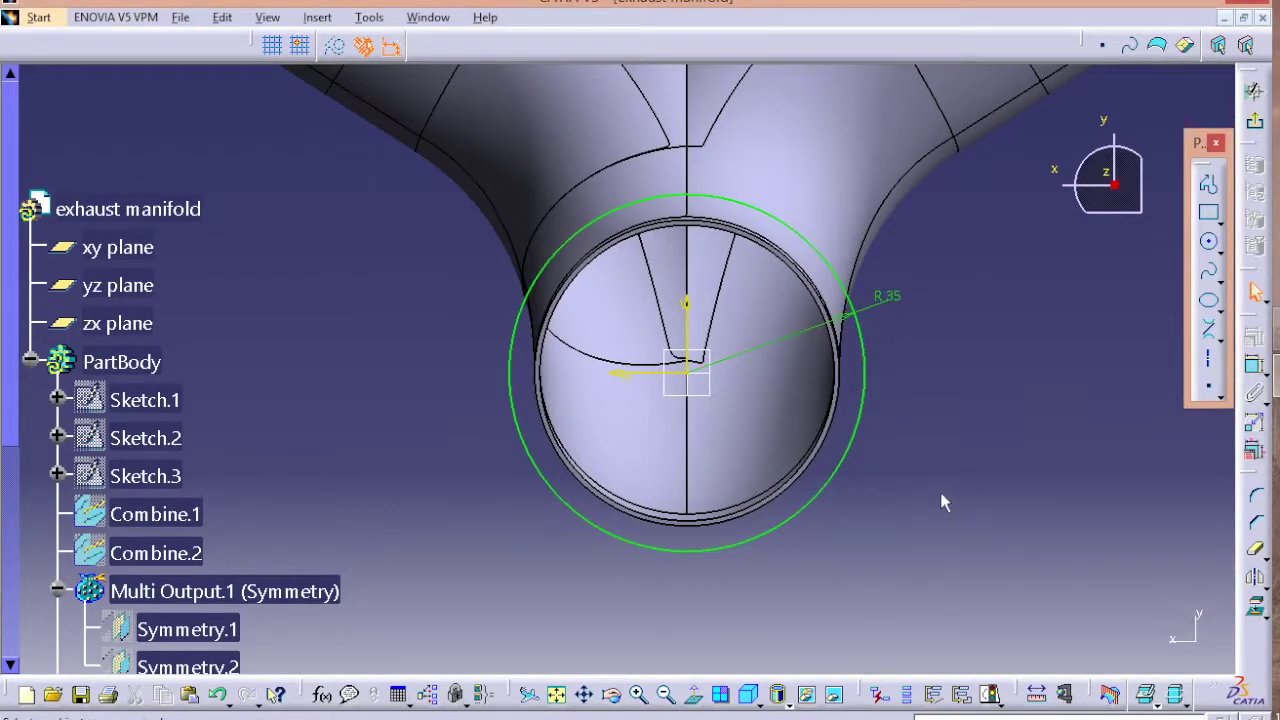
Draw two concentric circles on the horizontal axis about 74 mm from the origin, with radii of about 6 mm and 11 mm
click(1057, 373)
click(1034, 356)
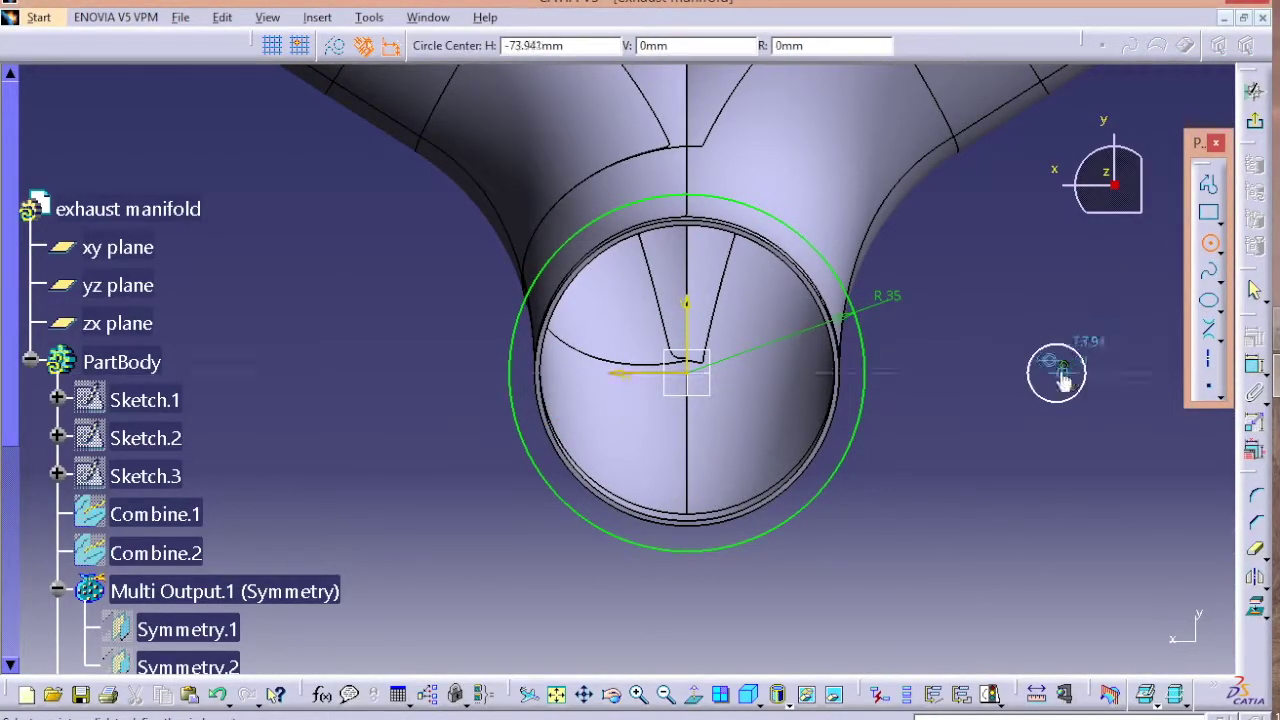
click(1057, 373)
click(1004, 382)
key(Escape)
Dimension both concentric circles beside the outlet and set the inner circle's diameter to 12 mm
double_click(1254, 366)
click(1080, 391)
click(1104, 479)
click(1103, 401)
click(1124, 396)
double_click(1106, 474)
click(1041, 593)
click(1017, 626)
text(11)
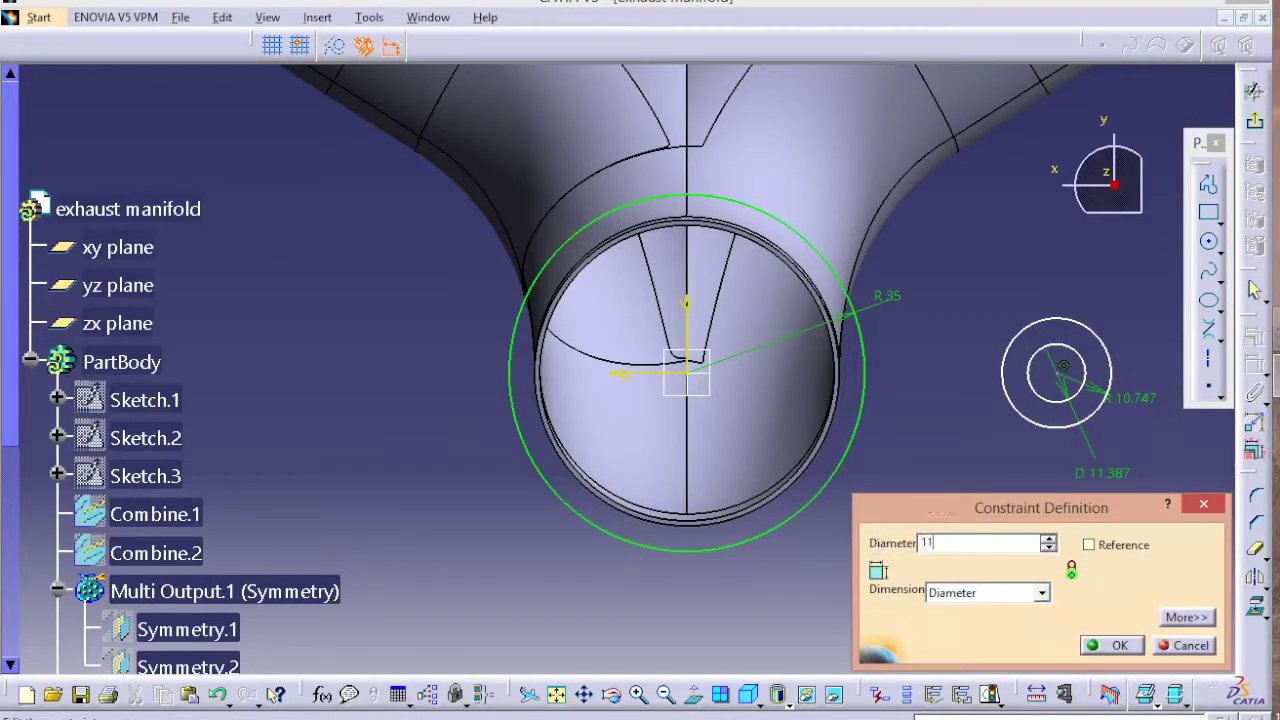
key(Return)
Redefine the outer concentric circle's dimension as a 20 mm diameter, and undo the change
double_click(1136, 398)
text(20)
key(Return)
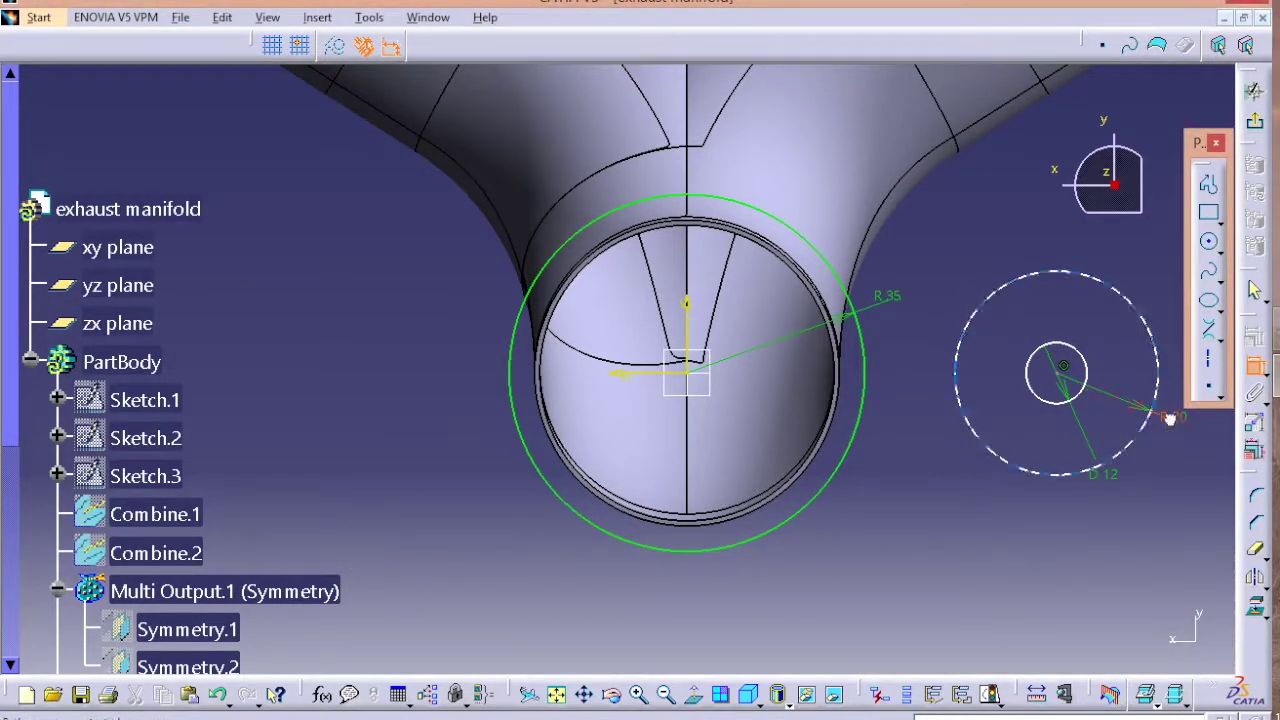
double_click(1171, 425)
click(1000, 593)
click(972, 627)
text(20)
key(Return)
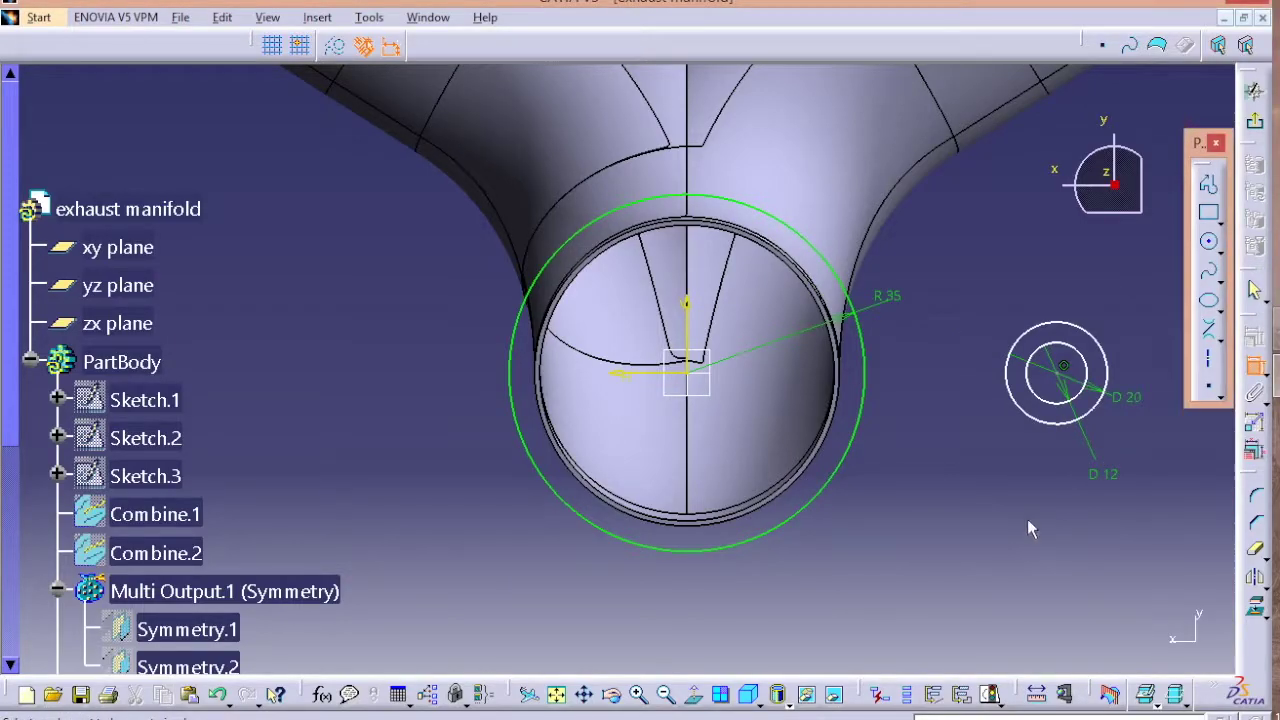
key(ctrl+z)
Define both concentric circles by diameter, setting the inner one to 12 mm and the outer one to 20 mm
double_click(1109, 468)
click(1000, 593)
click(1000, 630)
drag(978, 543, 841, 550)
text(12)
key(Return)
double_click(1125, 398)
click(1034, 591)
click(982, 624)
double_click(977, 543)
text(20)
key(Return)
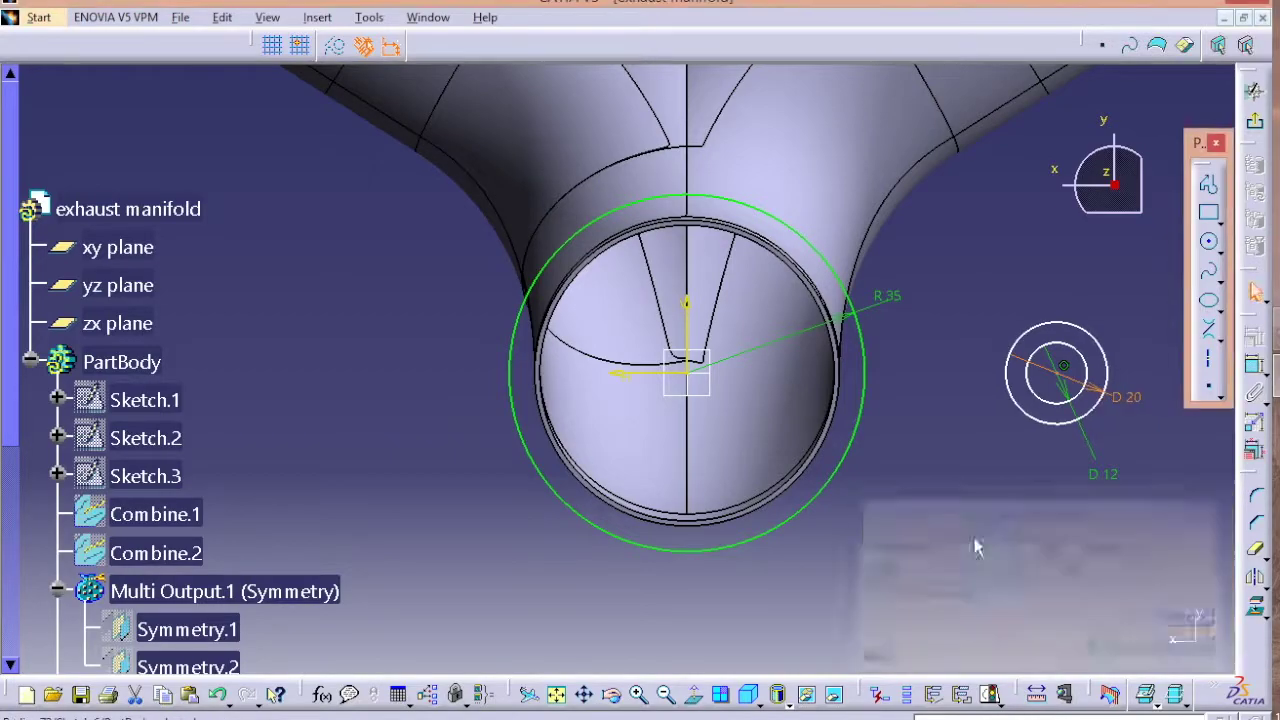
Mirror the two concentric circles about the vertical sketch axis to the other side of the outlet
click(1042, 419)
ctrl+click(1046, 401)
click(1254, 577)
click(686, 310)
Draw four bitangent lines connecting the 35 mm radius circle with the 20 mm diameter circles on both sides
click(1208, 329)
click(838, 277)
click(1037, 325)
click(1044, 420)
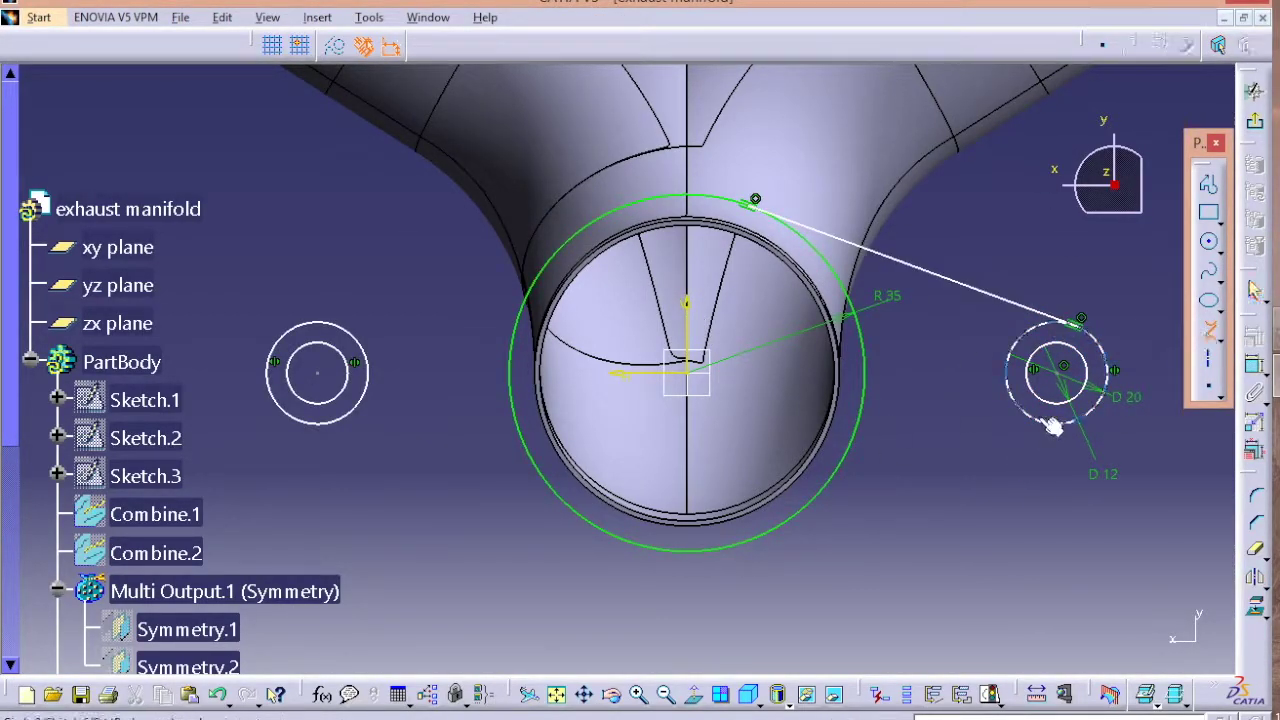
click(838, 466)
click(345, 418)
click(548, 490)
click(330, 328)
click(565, 256)
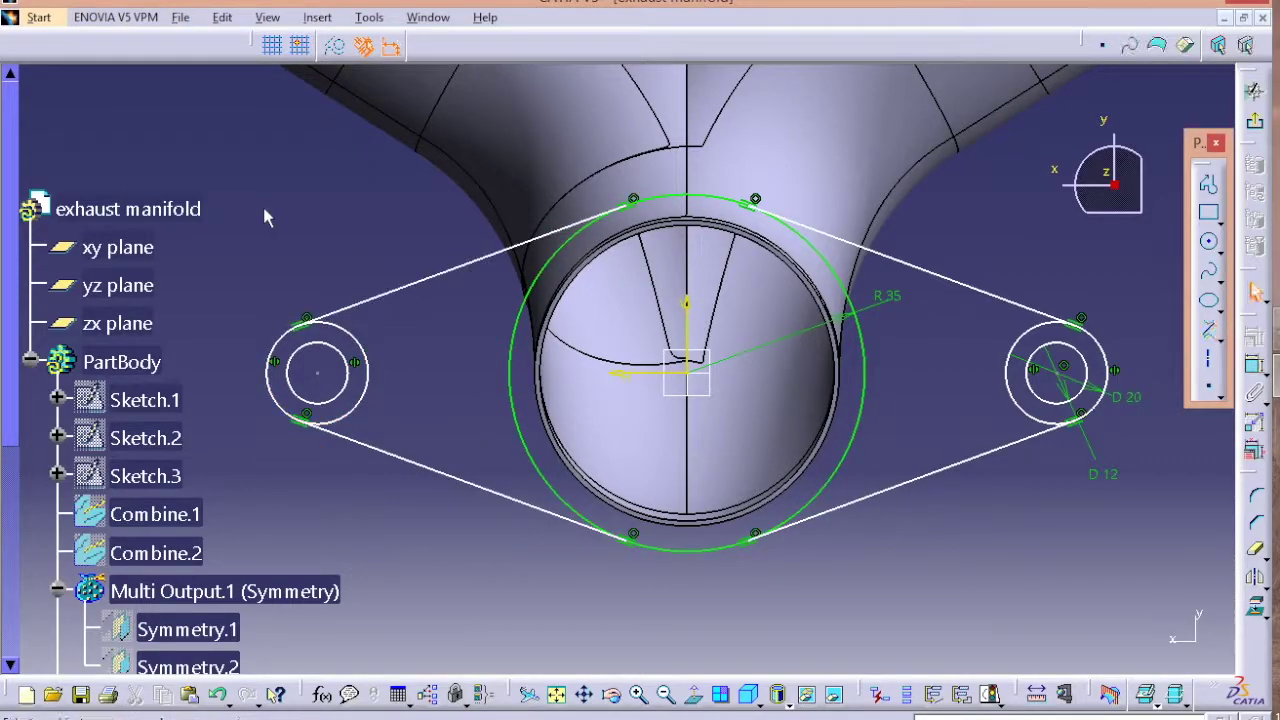
Project the outlet's outer rim edge into the sketch and set the bolt hole centre 50 mm from the vertical axis
click(708, 525)
click(1254, 606)
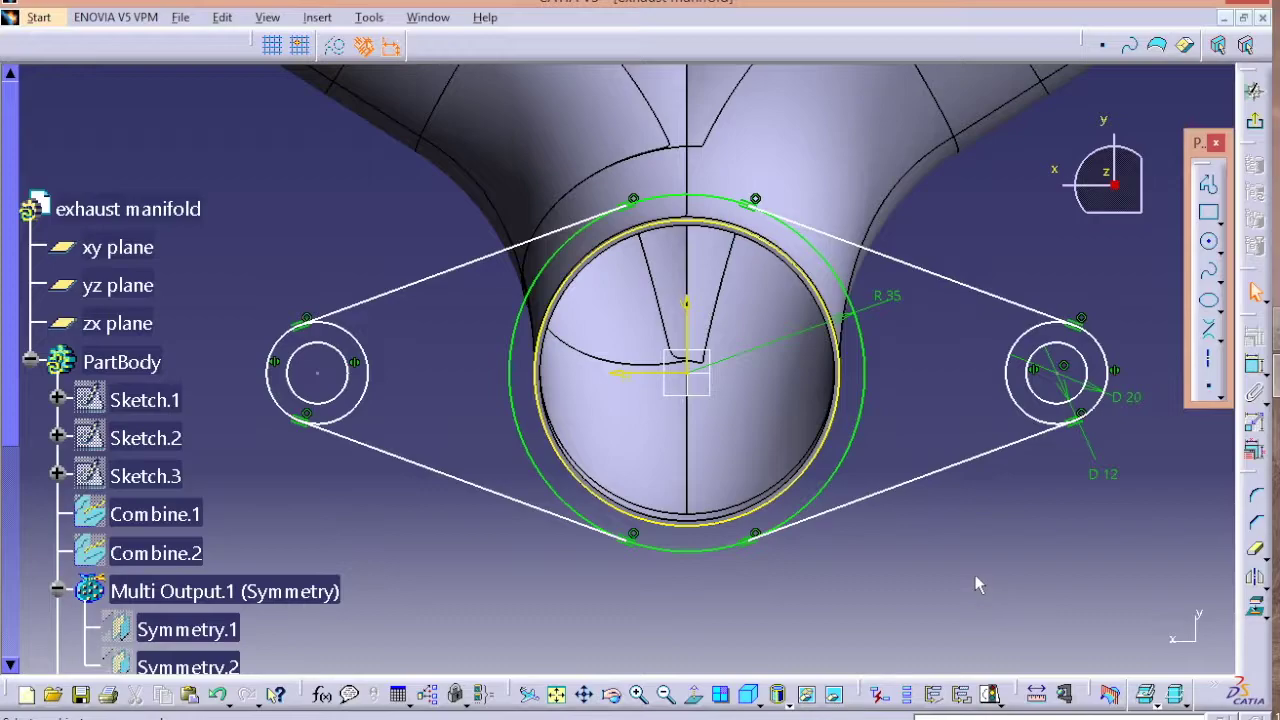
click(1254, 365)
click(685, 356)
click(318, 372)
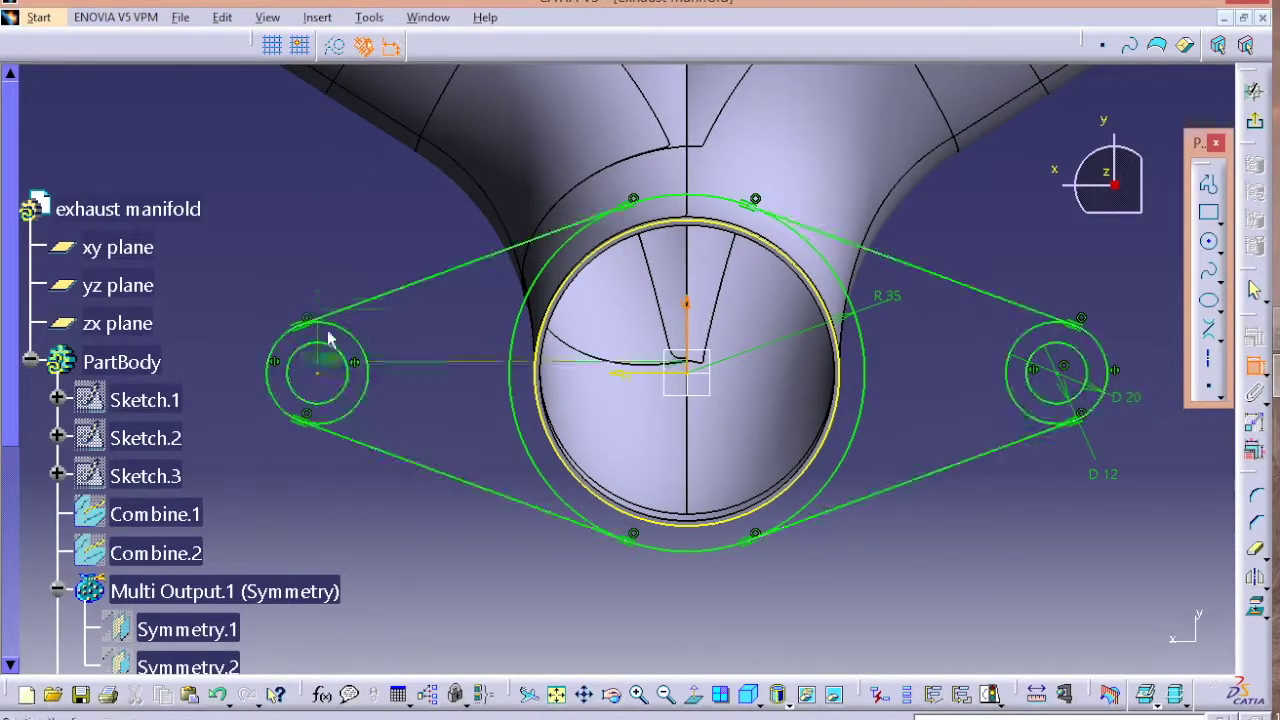
double_click(266, 198)
text(50mm)
key(Return)
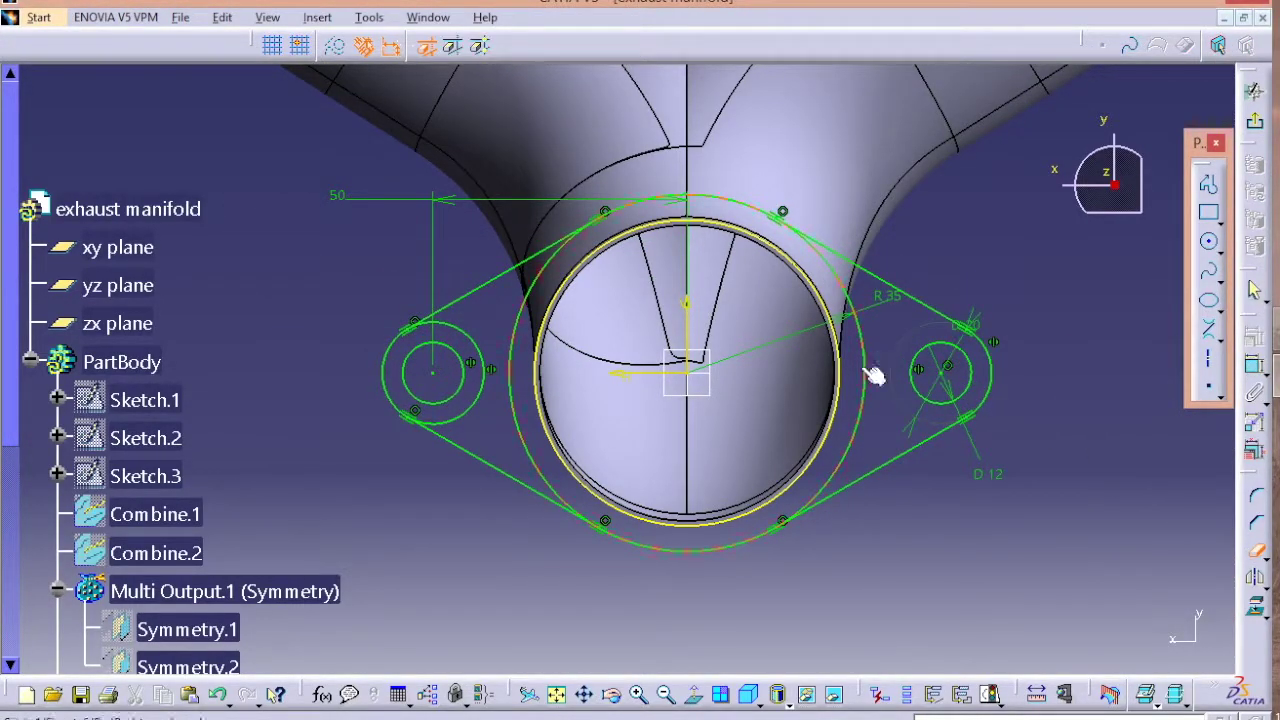
Trim the inner arcs to leave a single outlet flange outline, and pad the sketch by 10 mm
click(1257, 124)
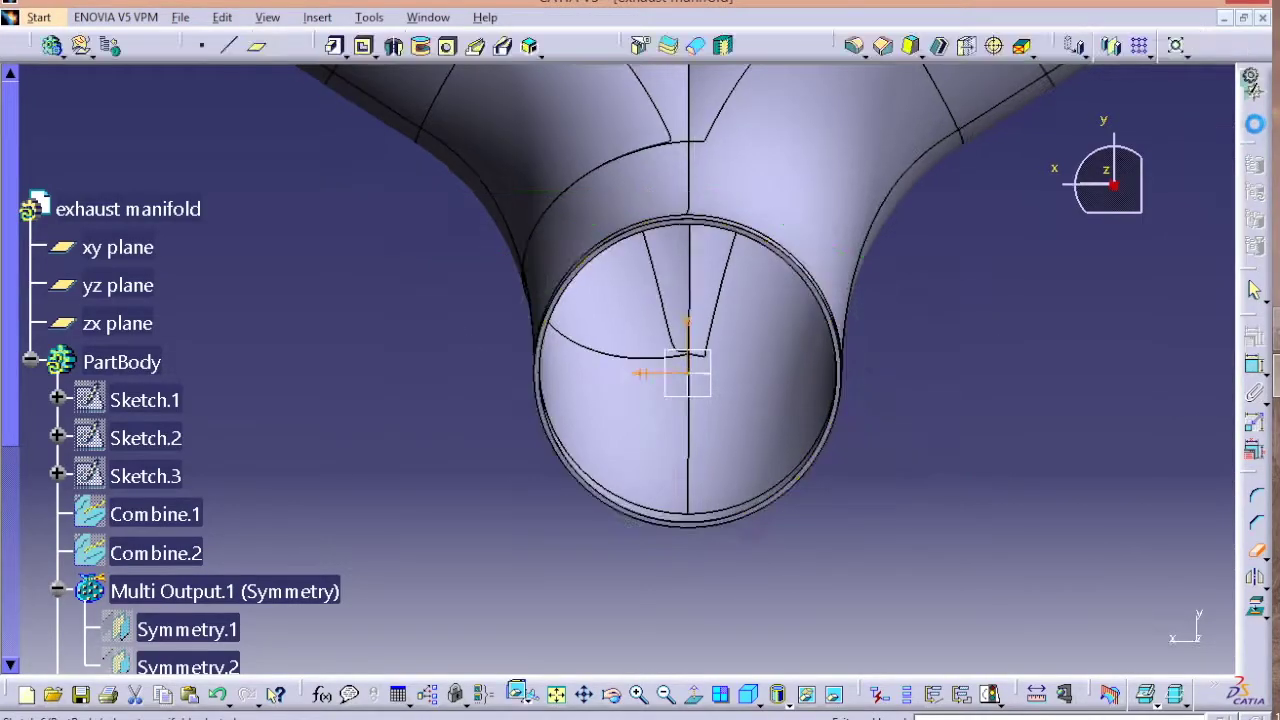
middle_drag(1081, 275, 636, 363)
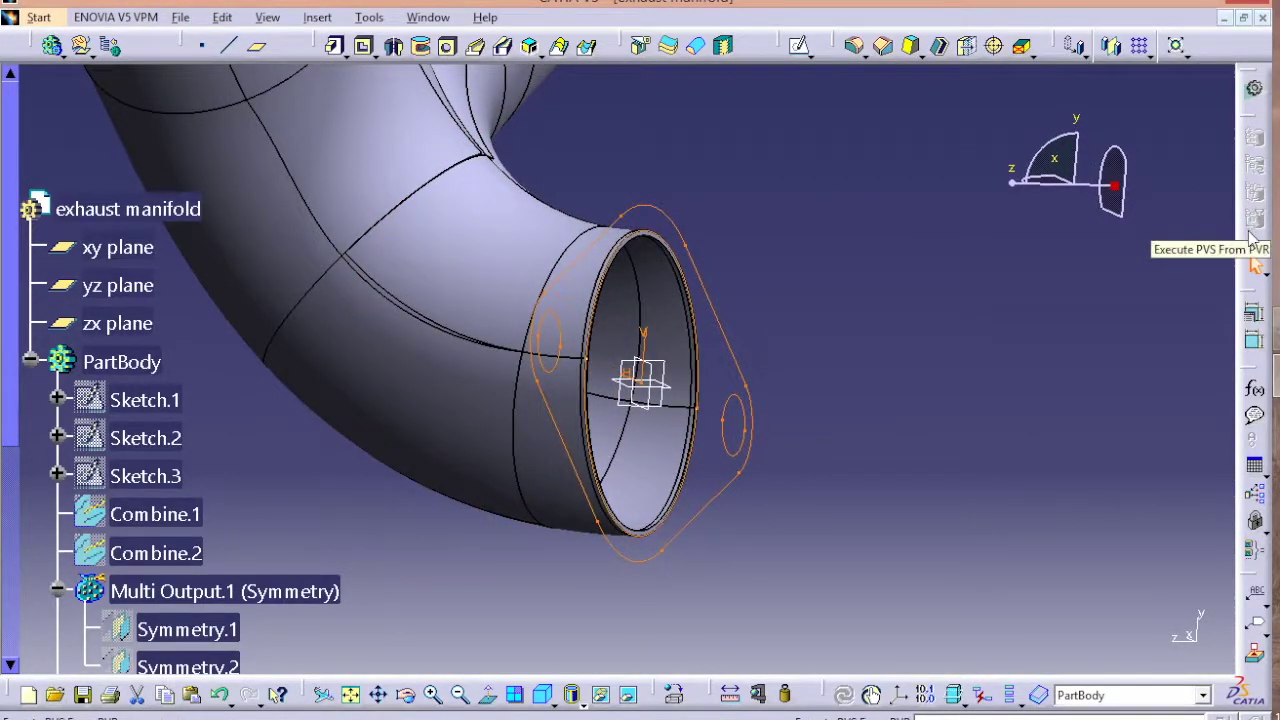
click(335, 45)
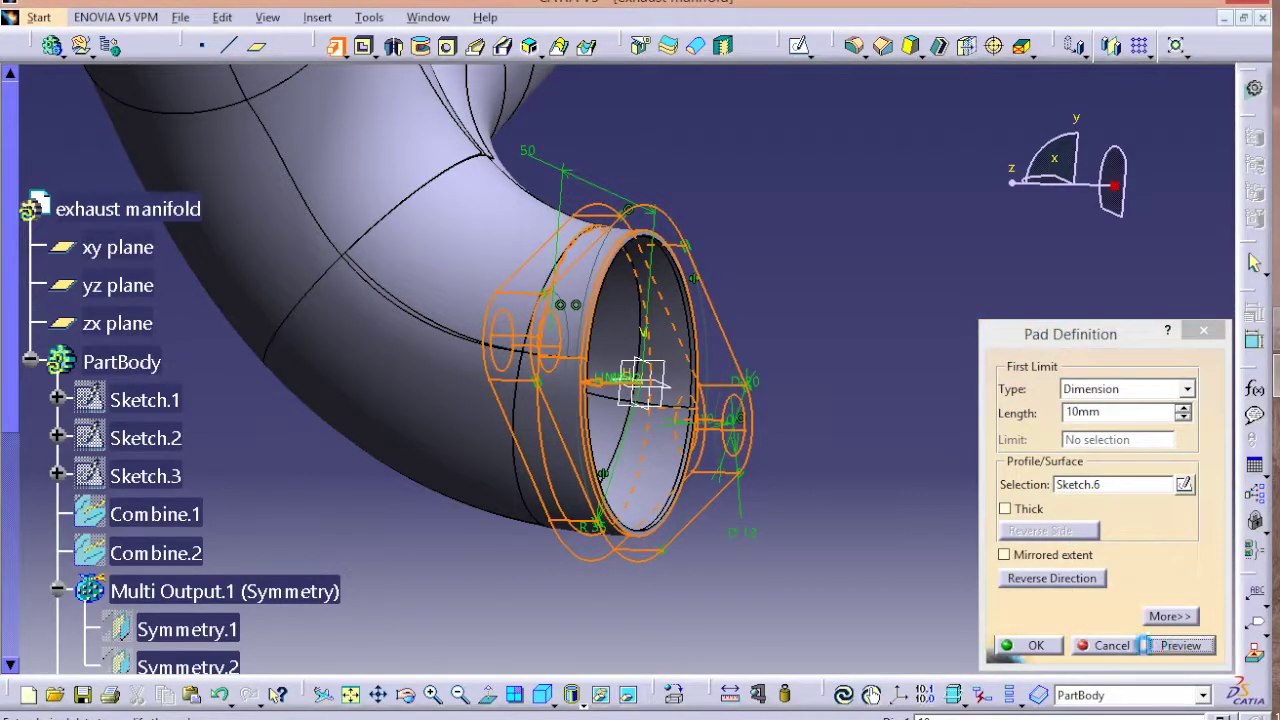
click(1180, 645)
click(1028, 645)
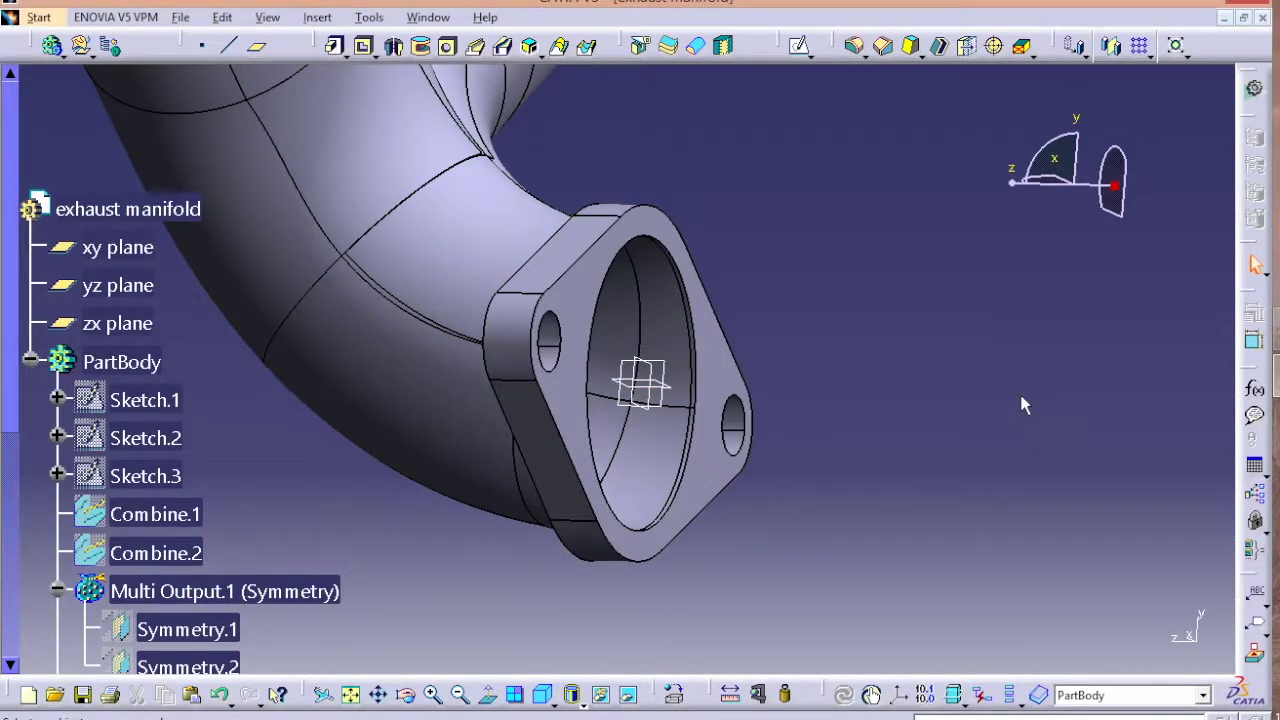
Create a rectangular pattern of the runner flange Pad.1 along the reversed X axis with 4 instances spaced 80 mm apart
middle_drag(857, 372, 853, 342)
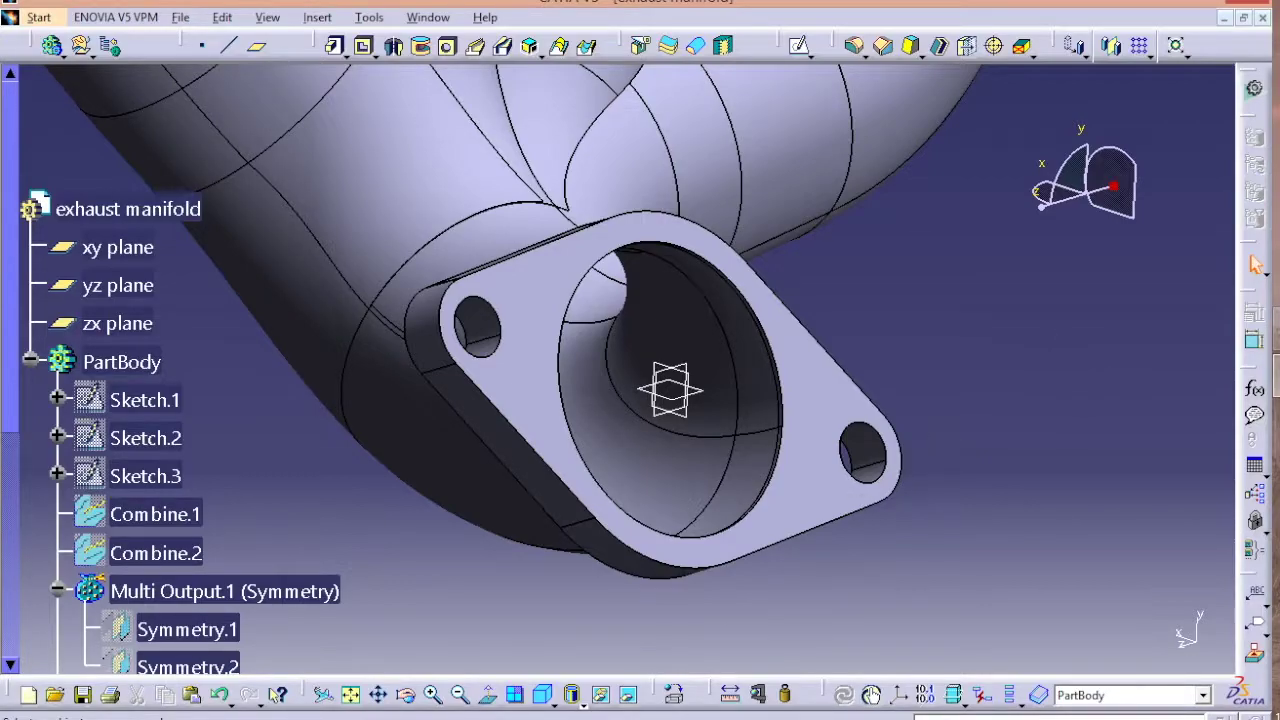
click(543, 697)
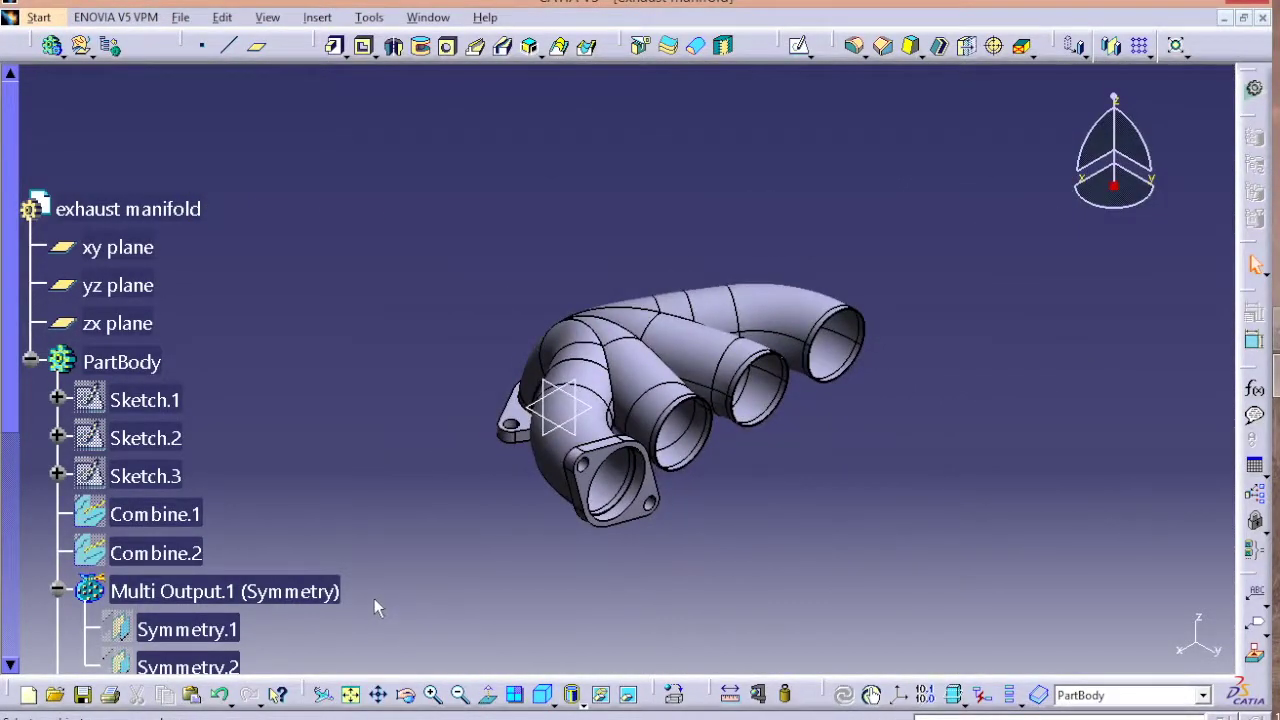
middle_drag(418, 438, 709, 536)
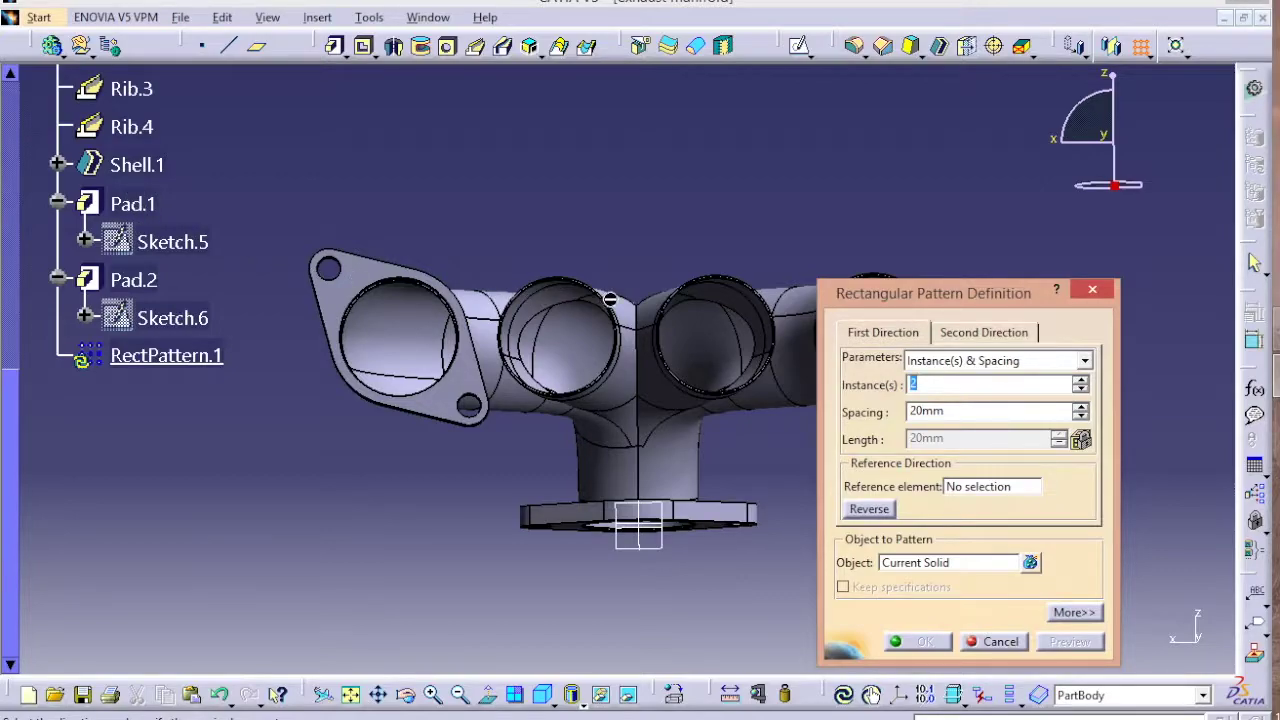
click(938, 566)
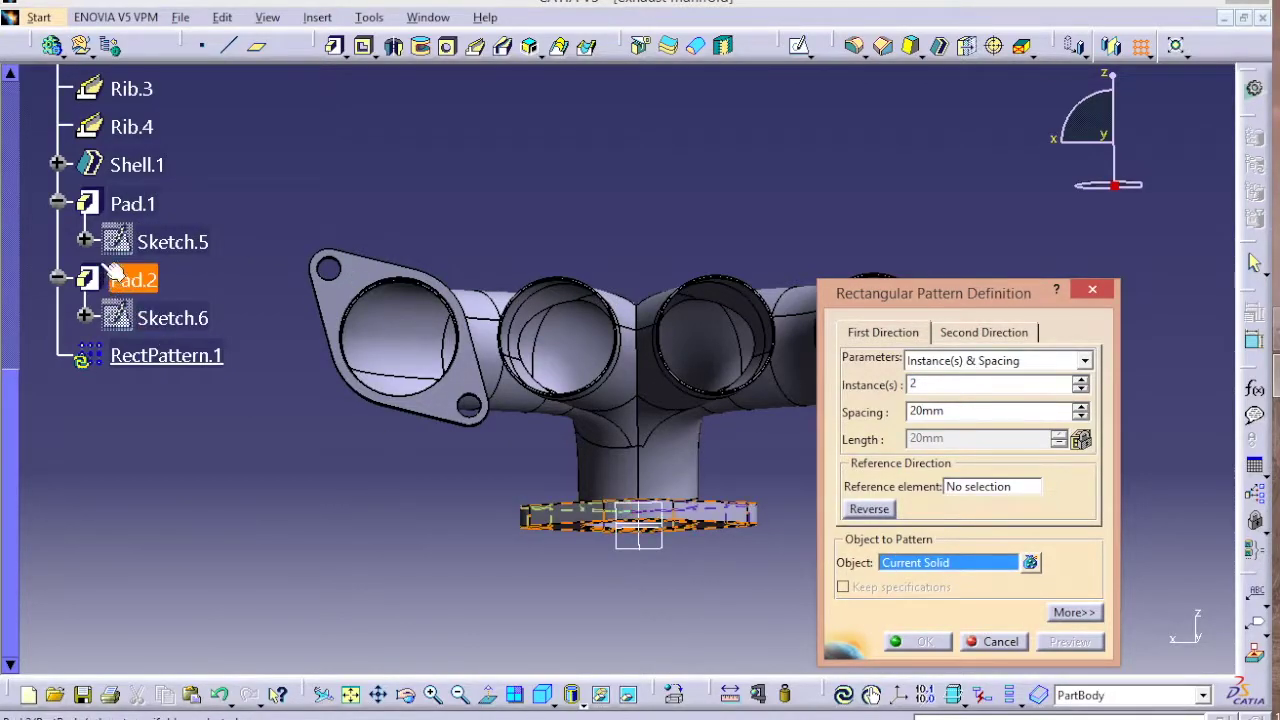
click(120, 204)
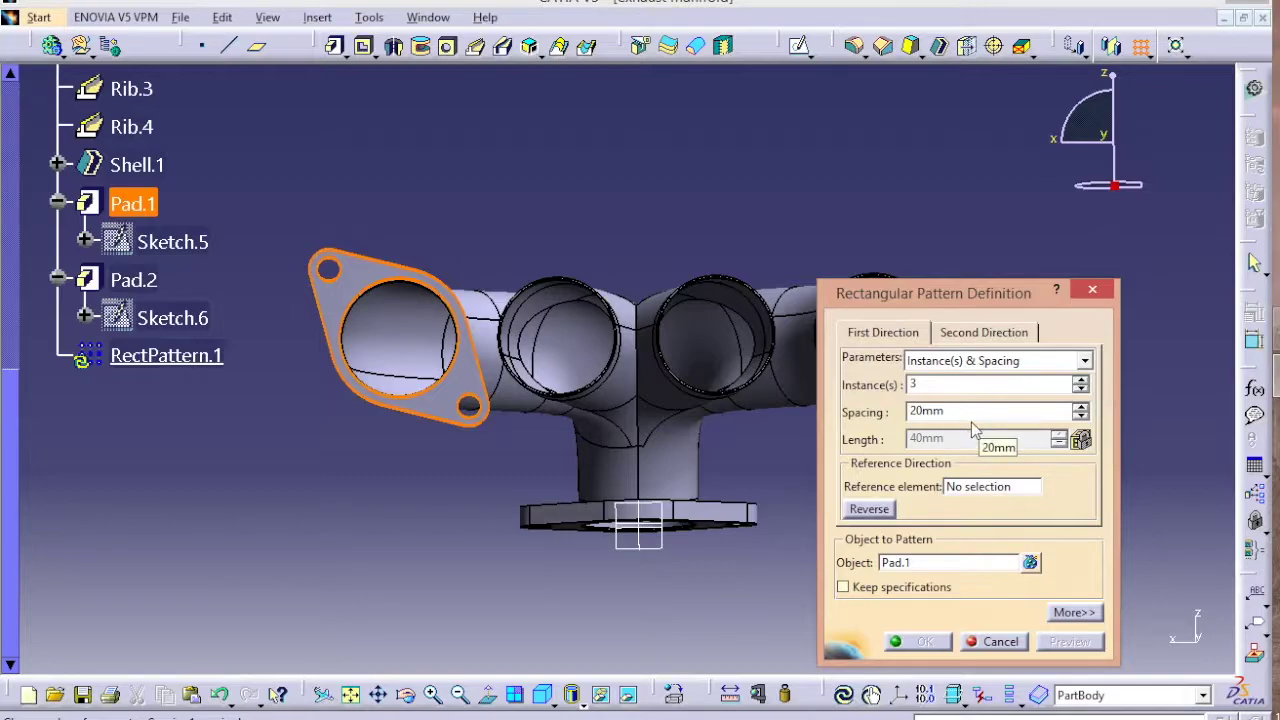
click(962, 490)
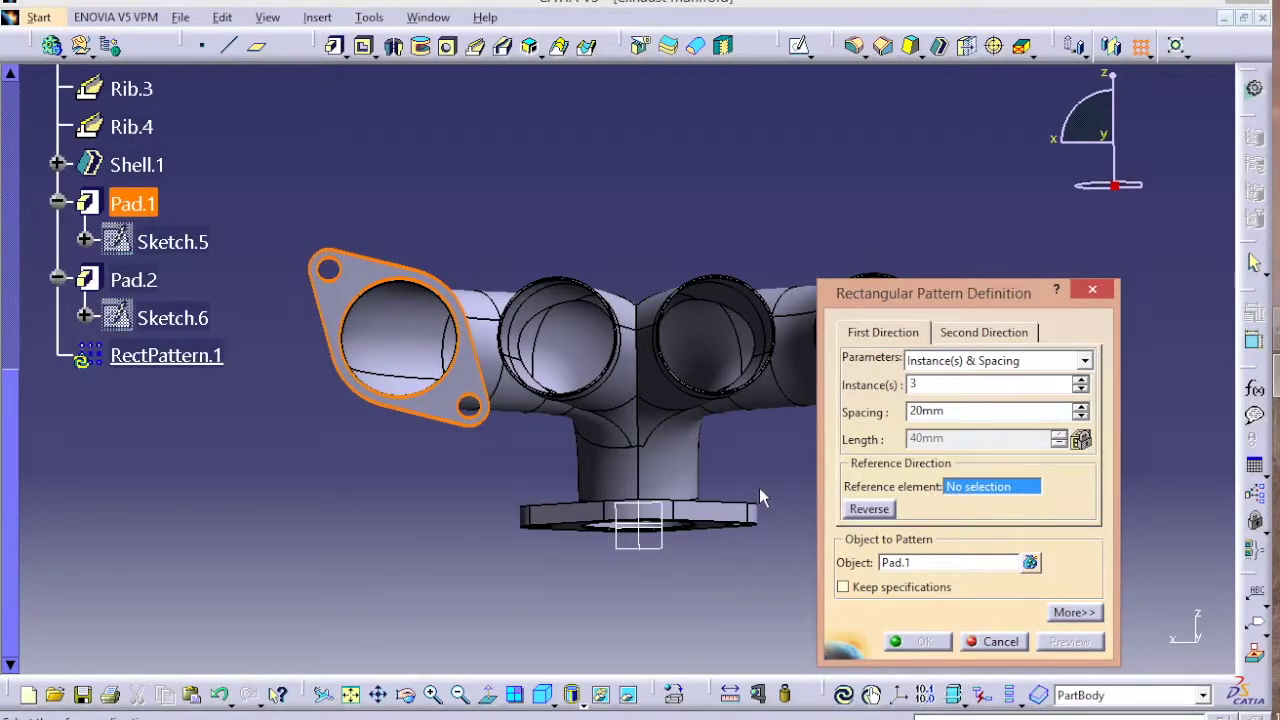
right_click(973, 498)
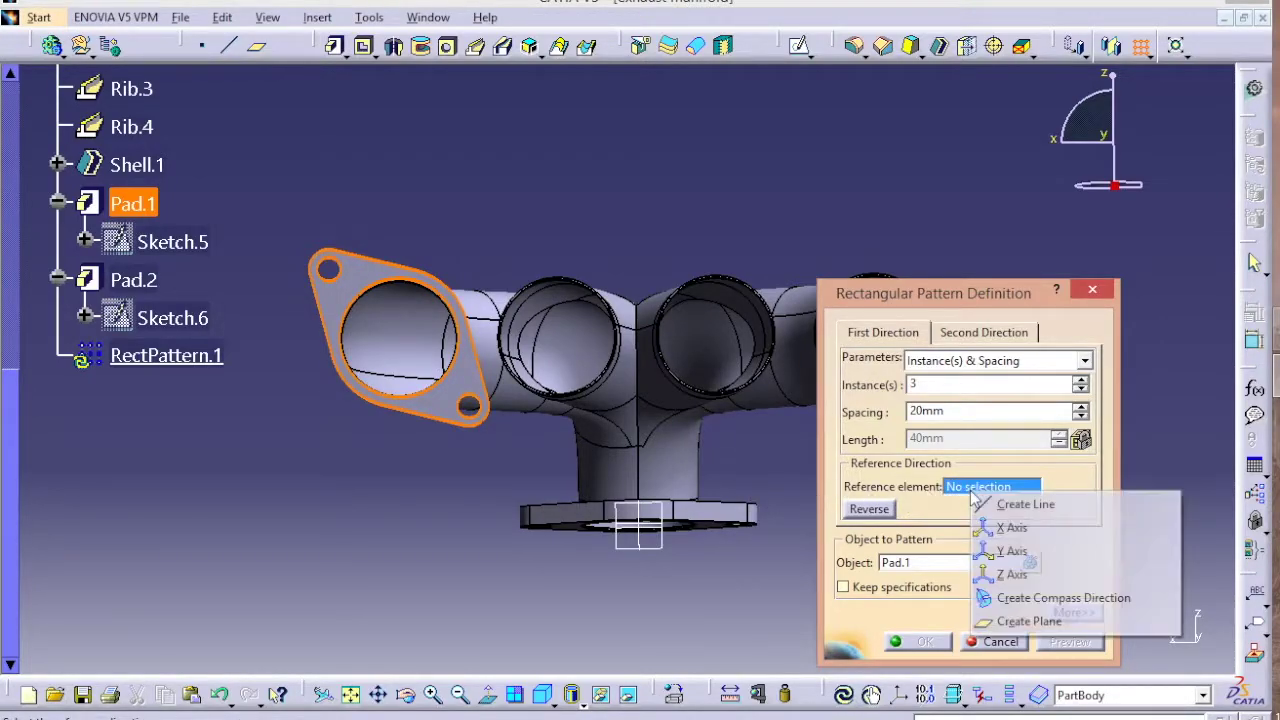
click(1012, 530)
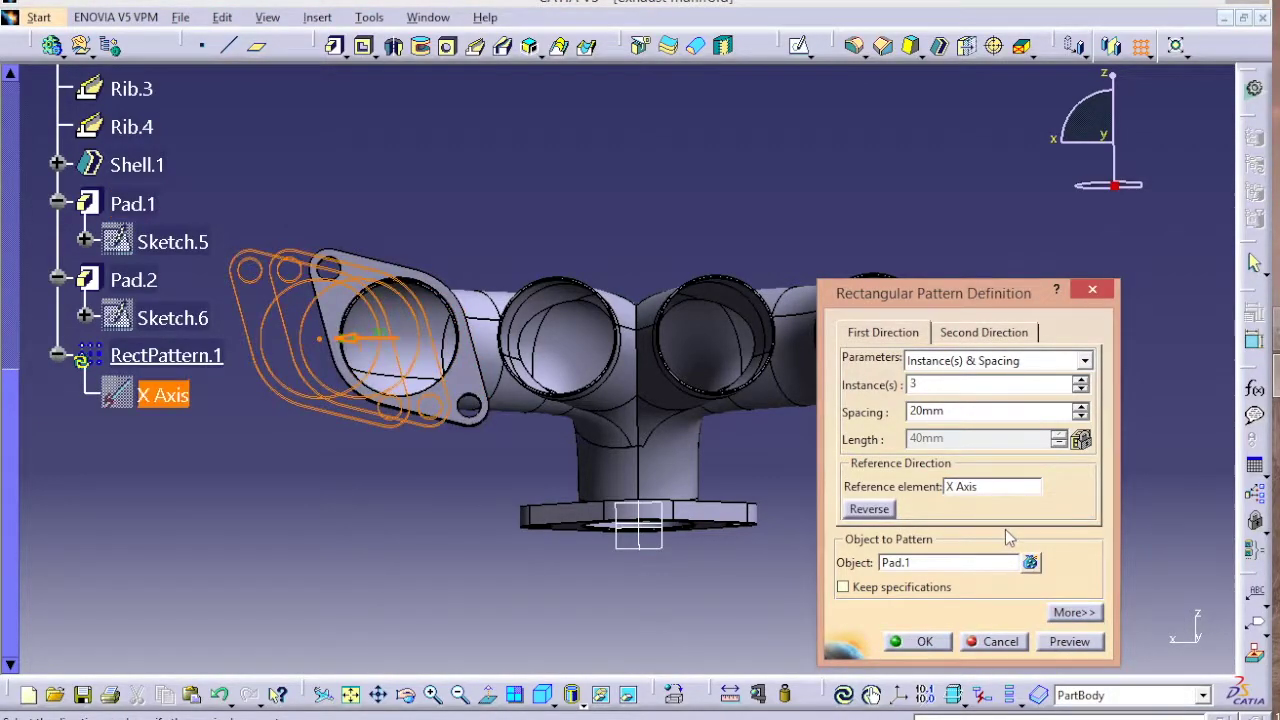
click(869, 510)
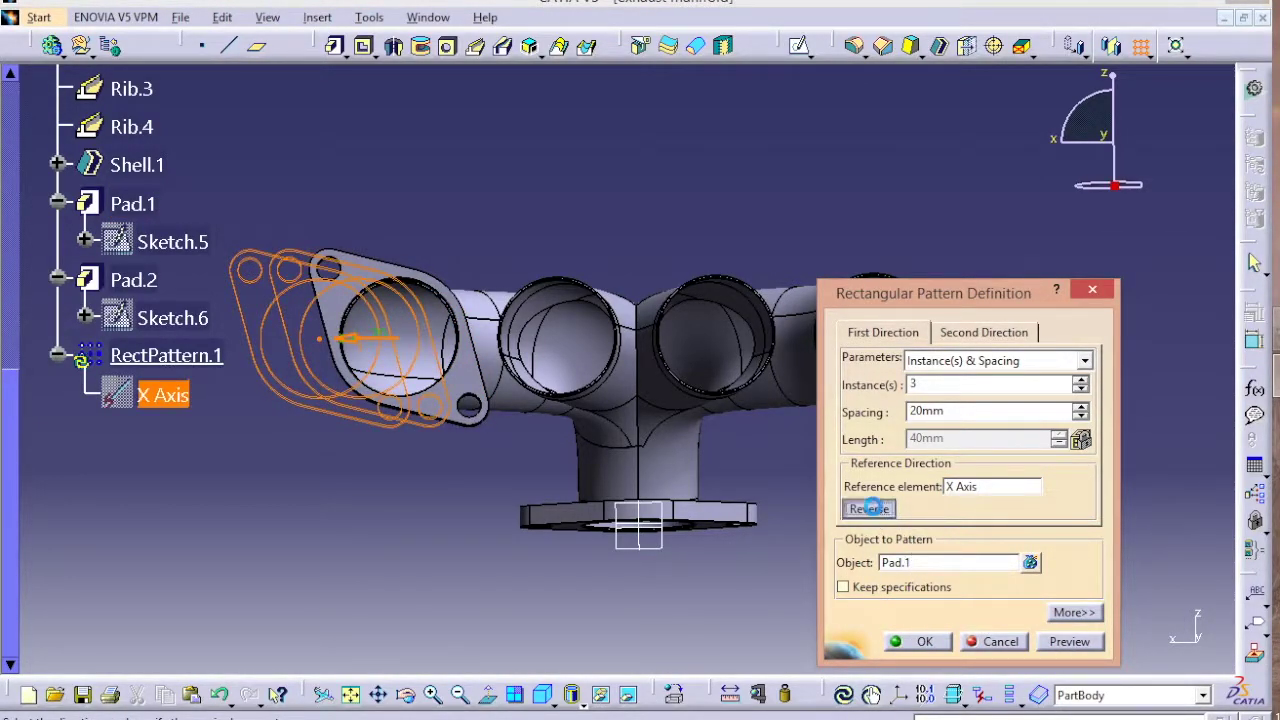
middle_drag(275, 474, 430, 502)
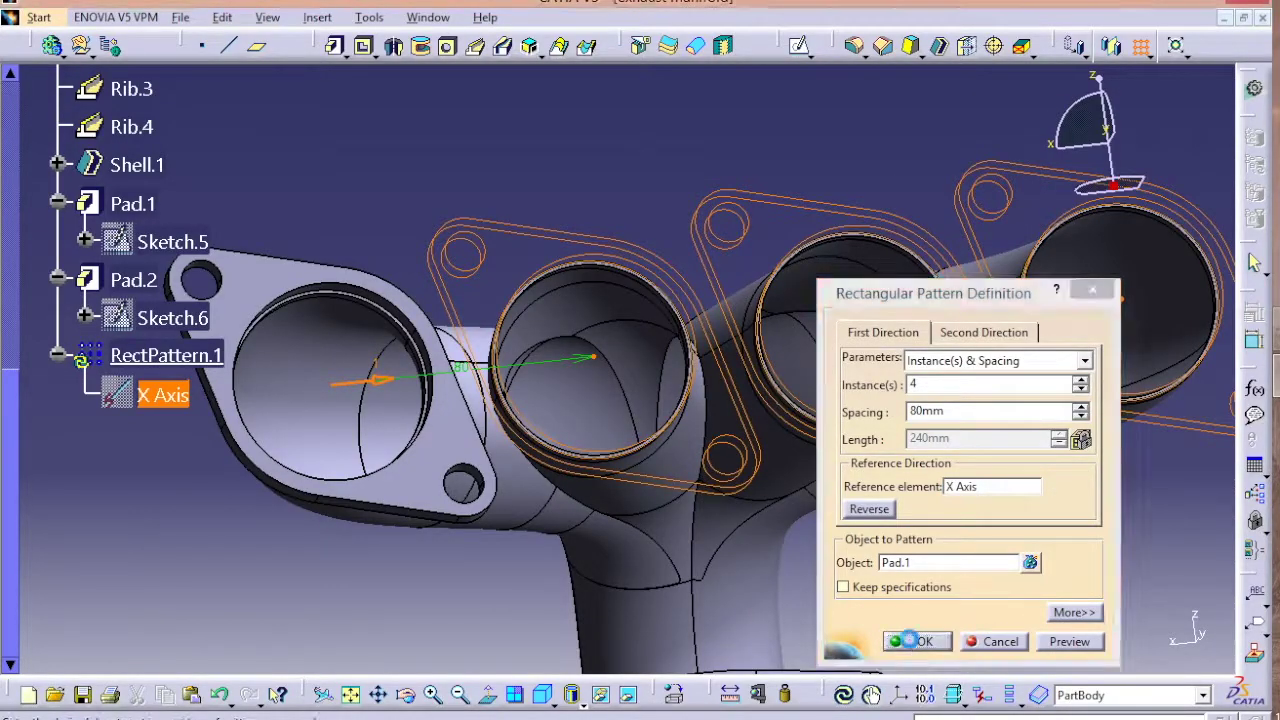
click(912, 641)
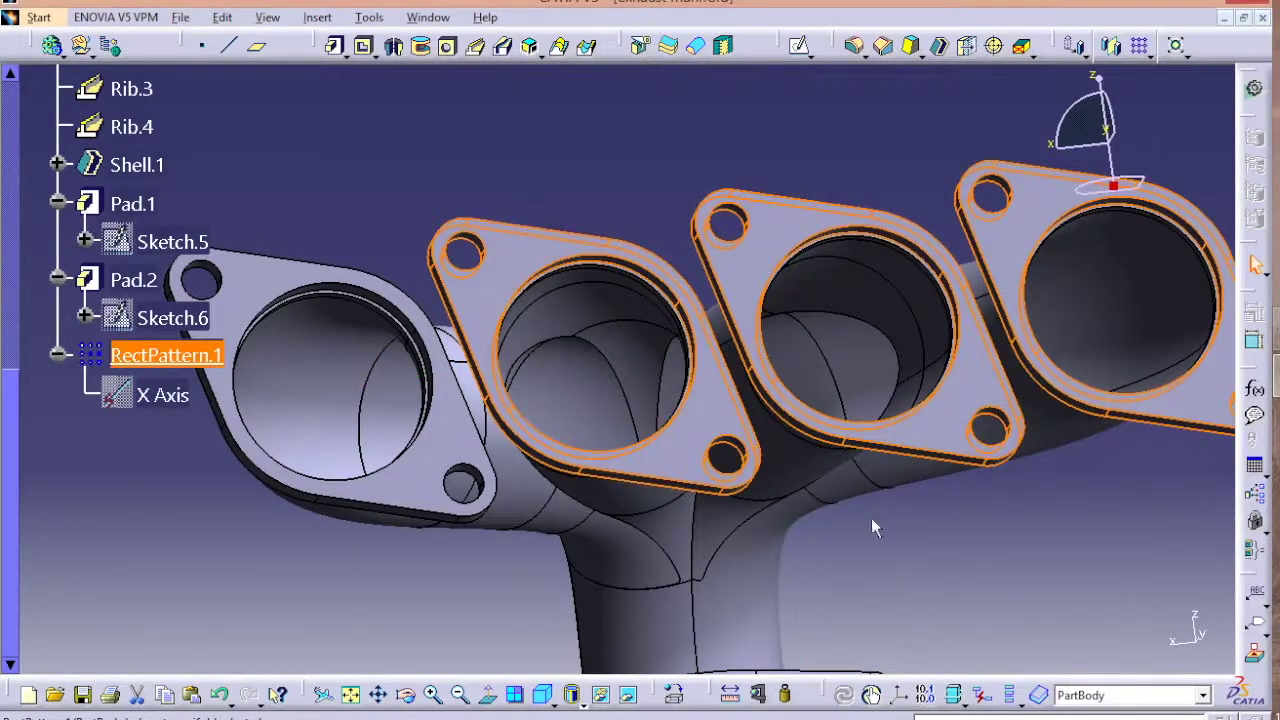
click(578, 148)
middle_drag(577, 135, 690, 372)
middle_drag(539, 254, 537, 118)
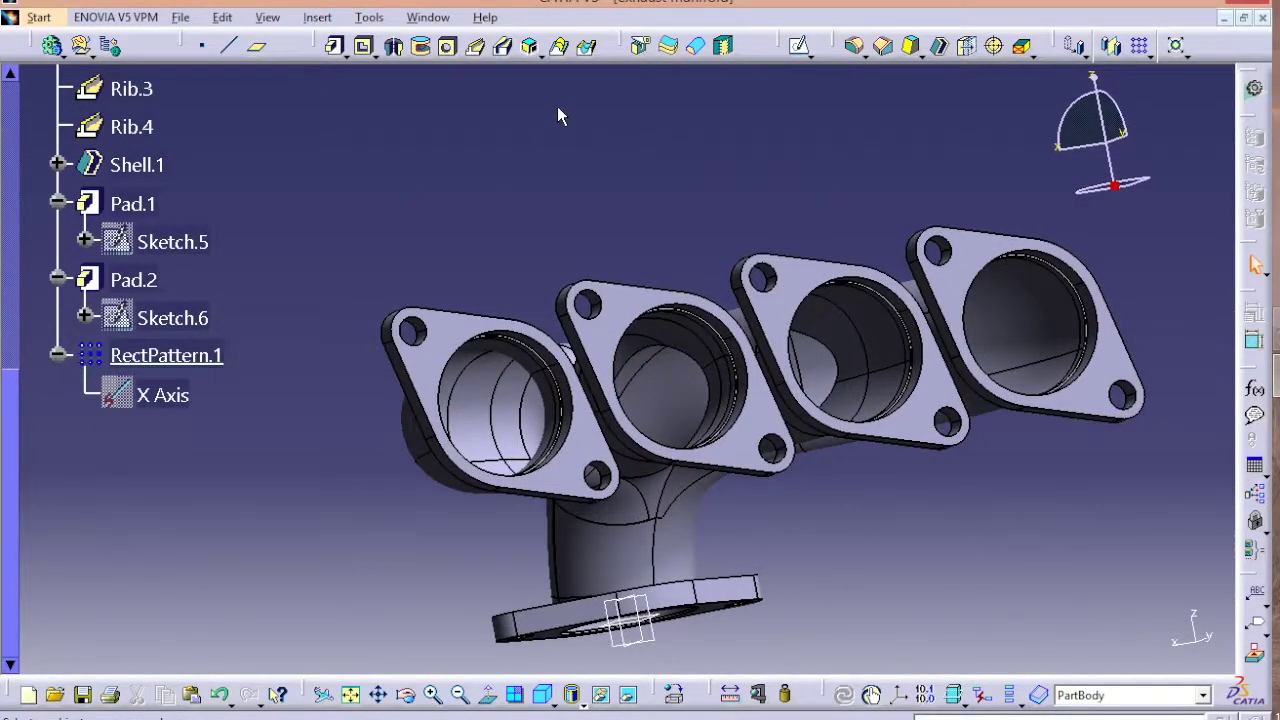
scroll(540, 153, up, 2)
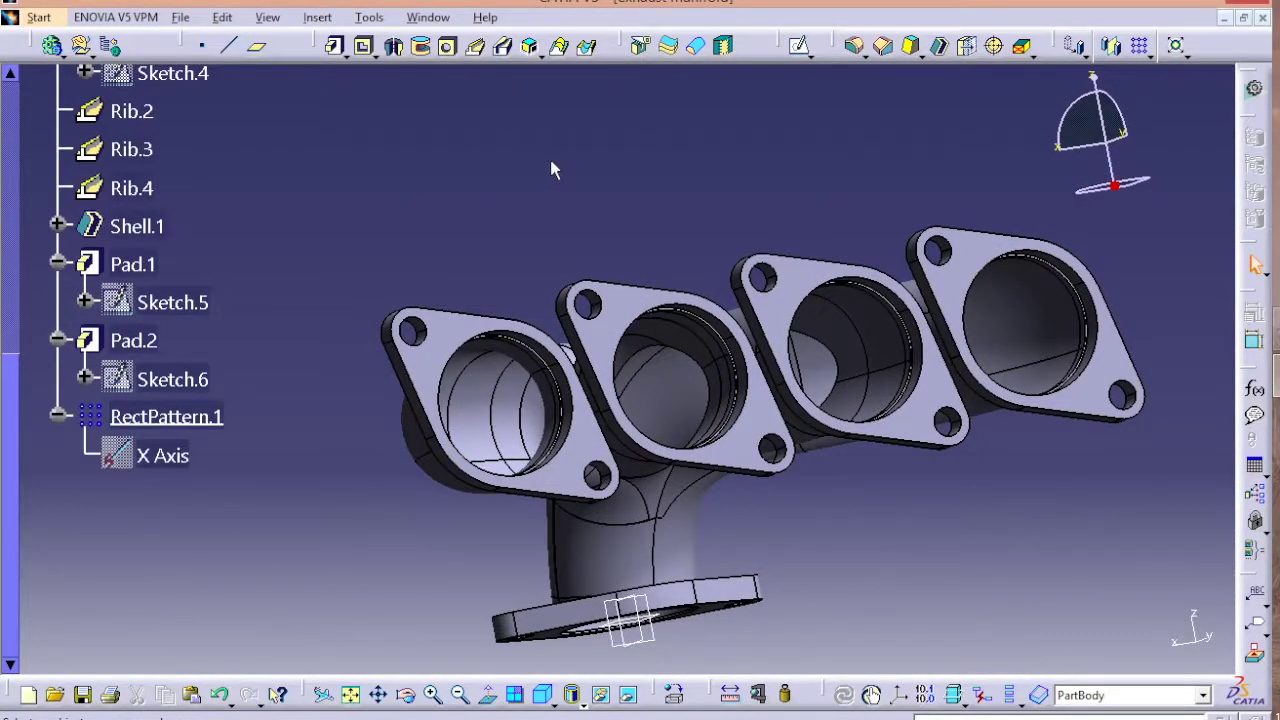
Start an Edge Fillet and select the two junction edges on either side of the second runner tube, near the outlet
middle_drag(540, 120, 895, 376)
middle_drag(771, 300, 646, 480)
click(855, 45)
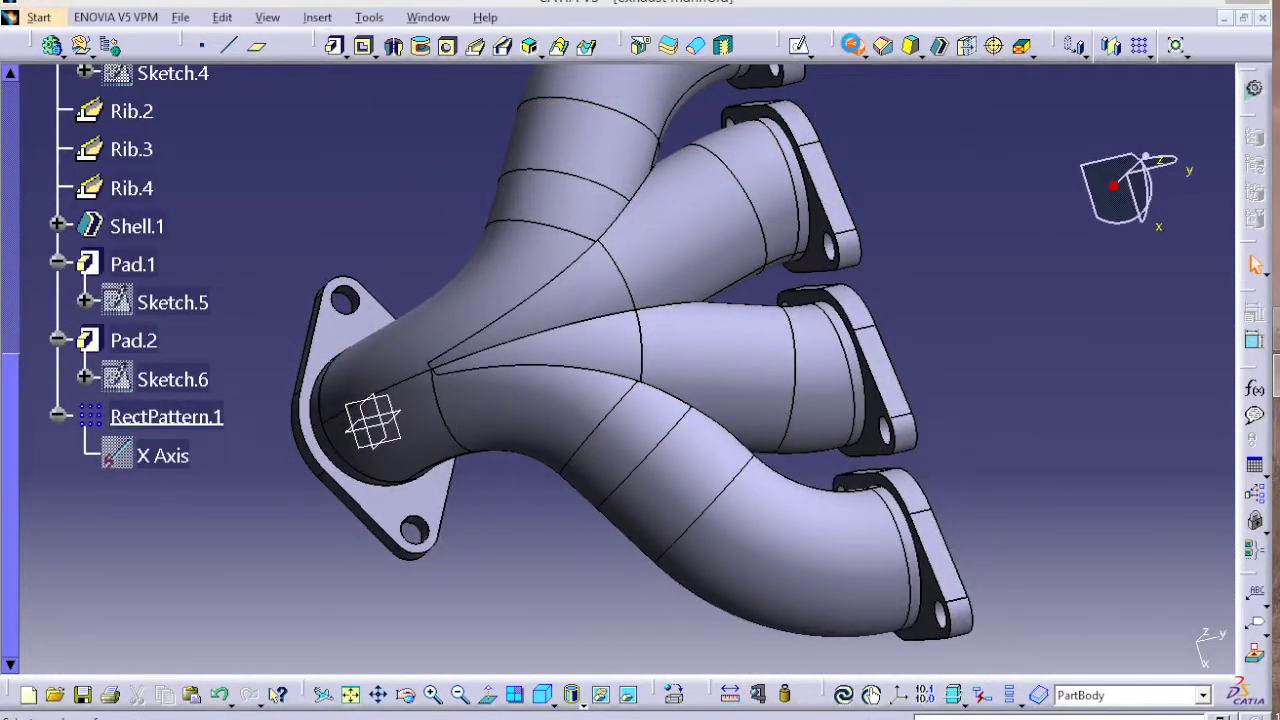
click(558, 286)
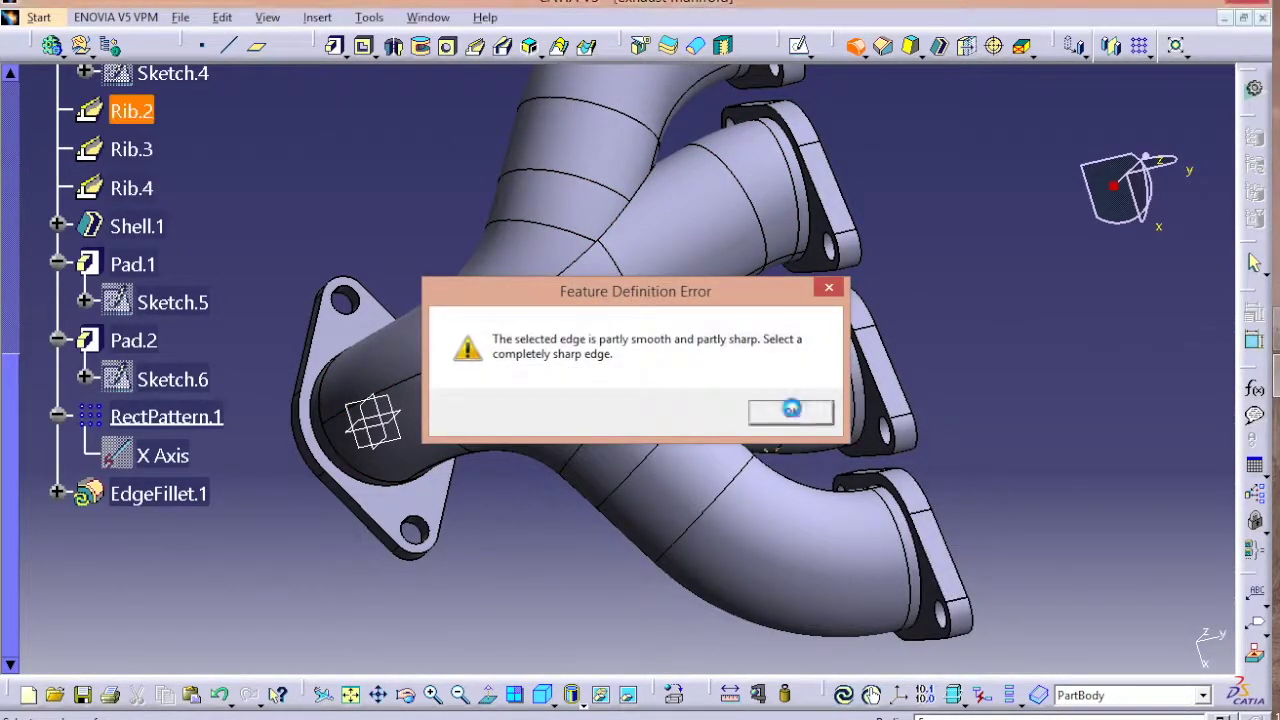
click(790, 412)
click(572, 337)
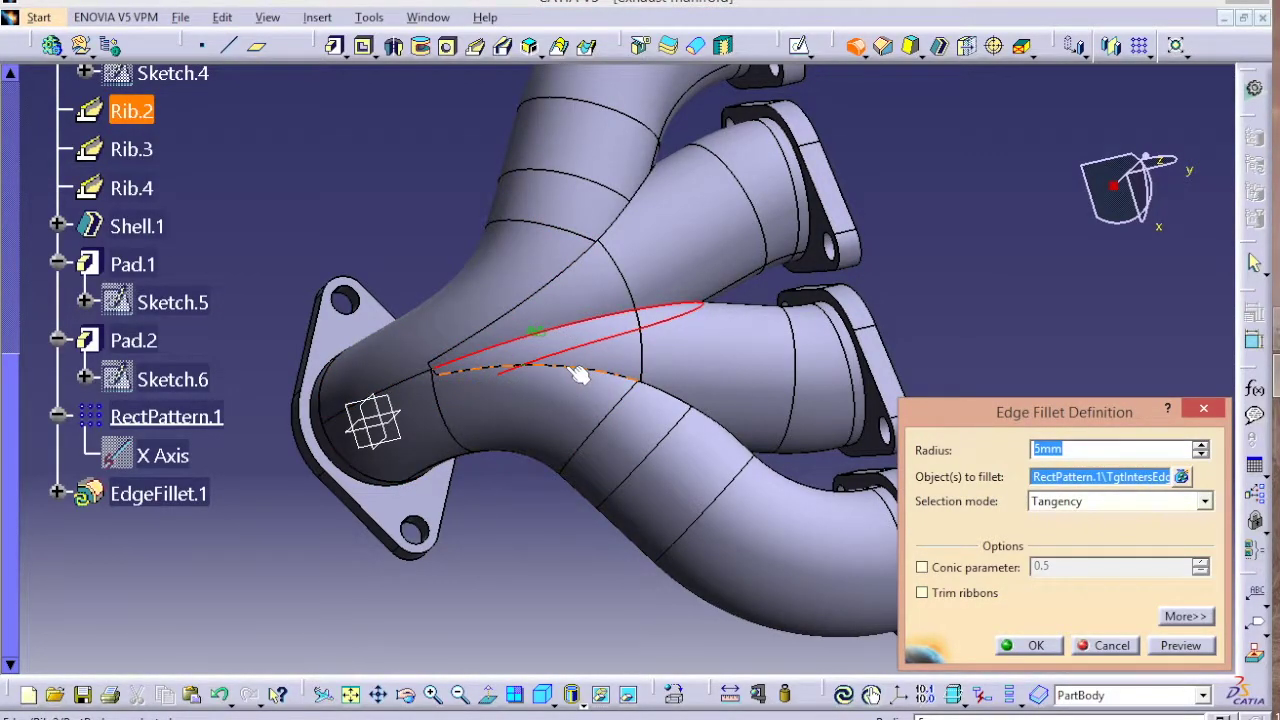
click(580, 374)
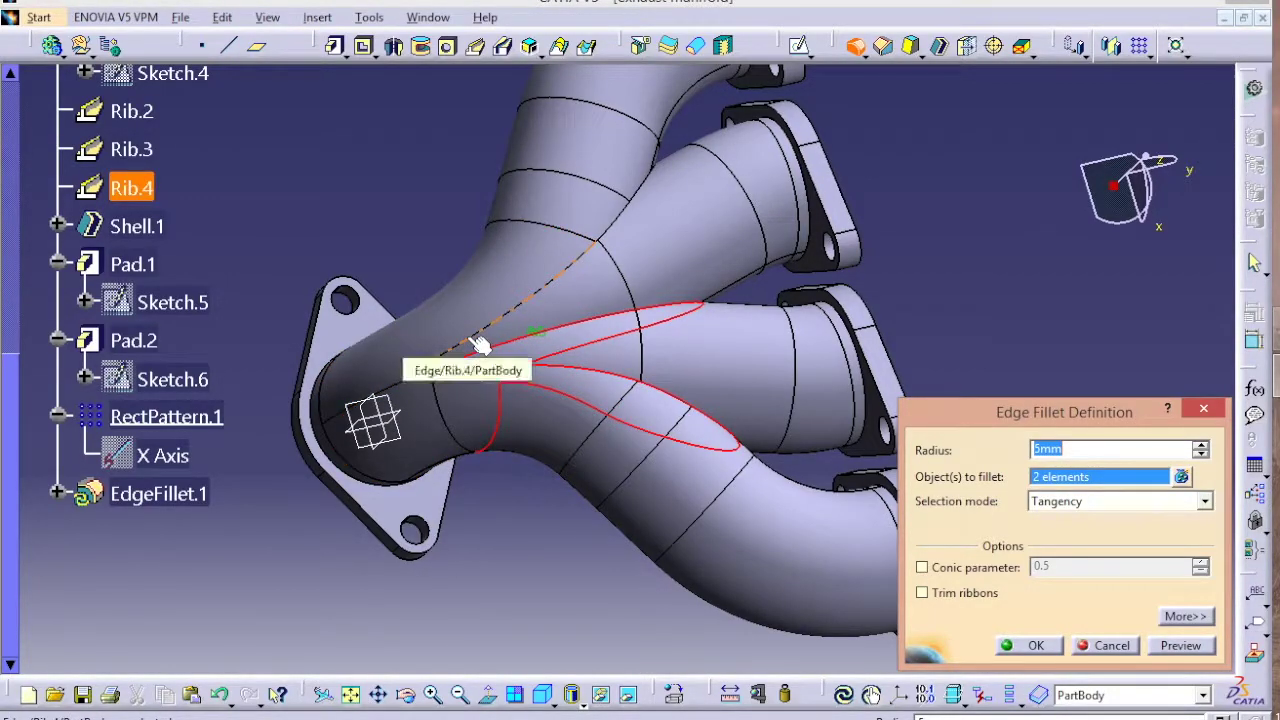
Add the remaining junction edge between the third and fourth runner tubes to the edge fillet selection
click(480, 345)
click(783, 410)
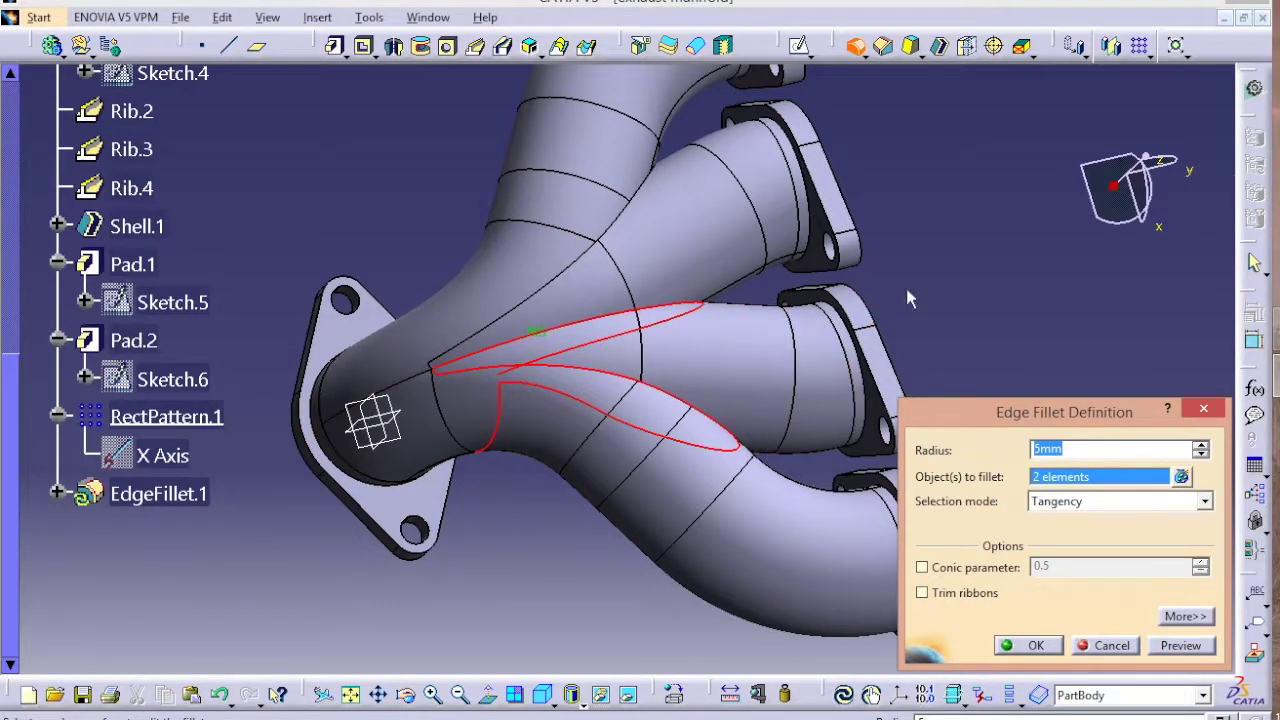
middle_drag(1007, 300, 312, 295)
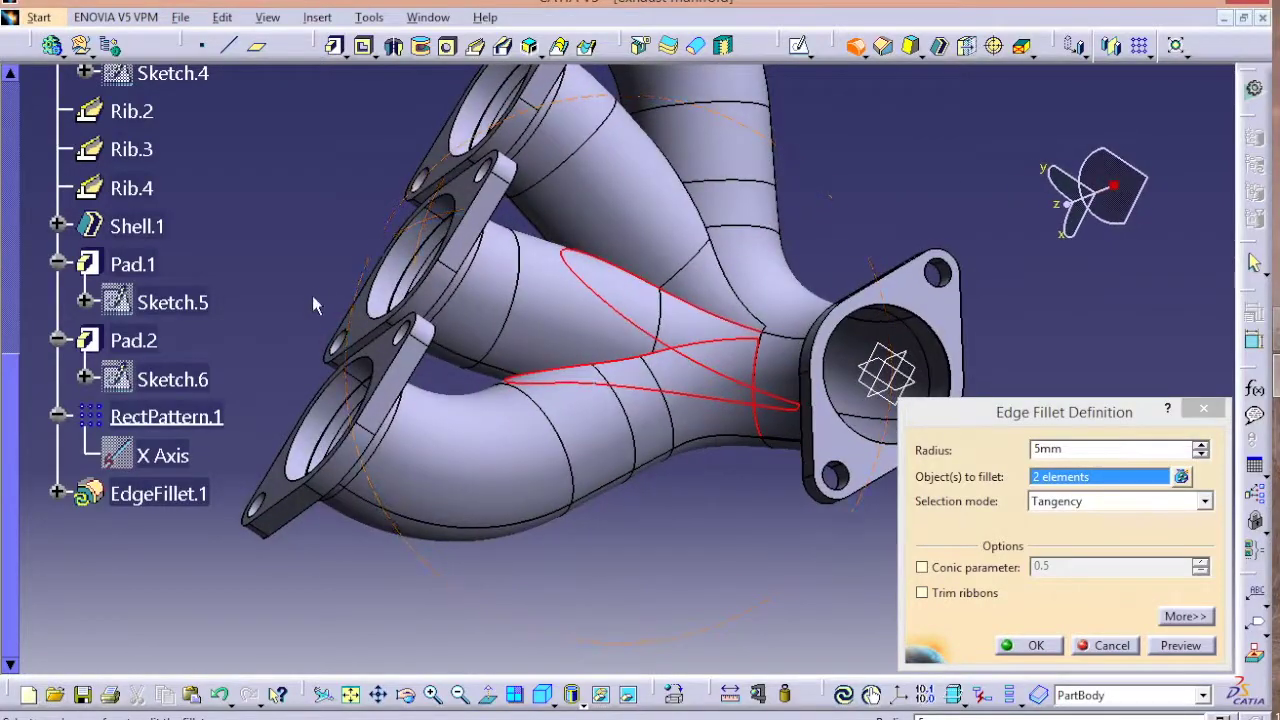
click(738, 297)
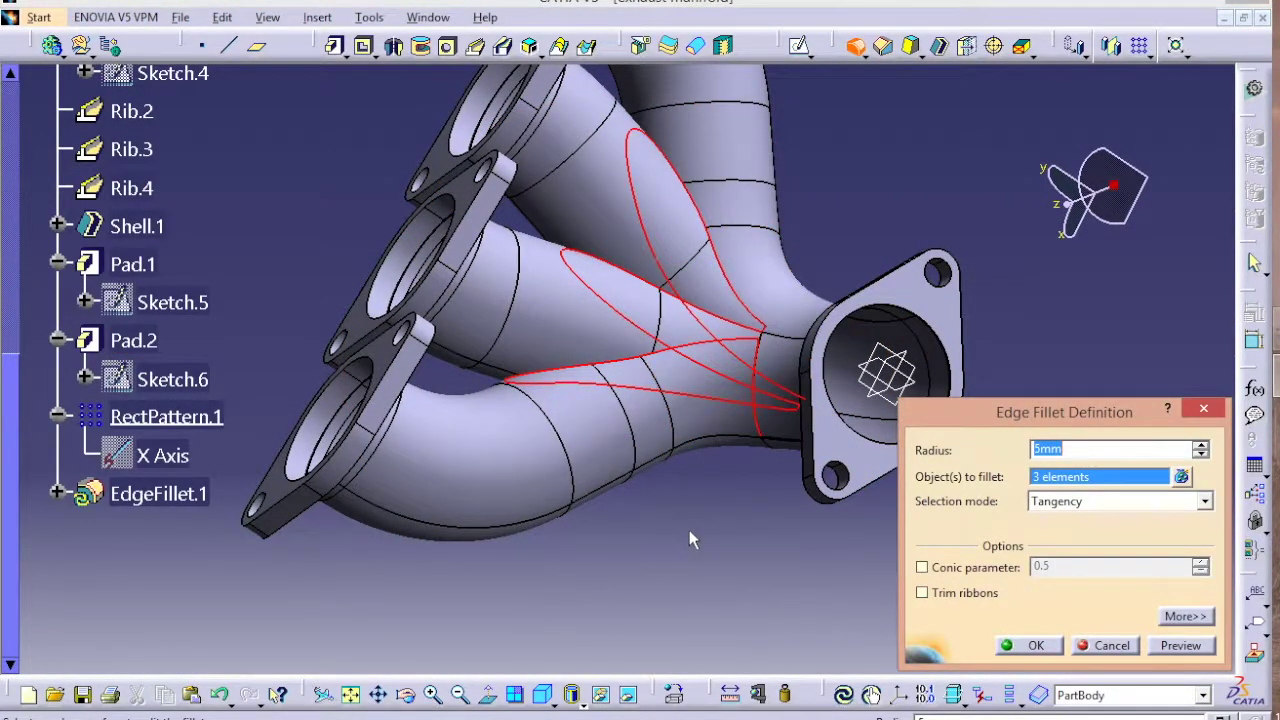